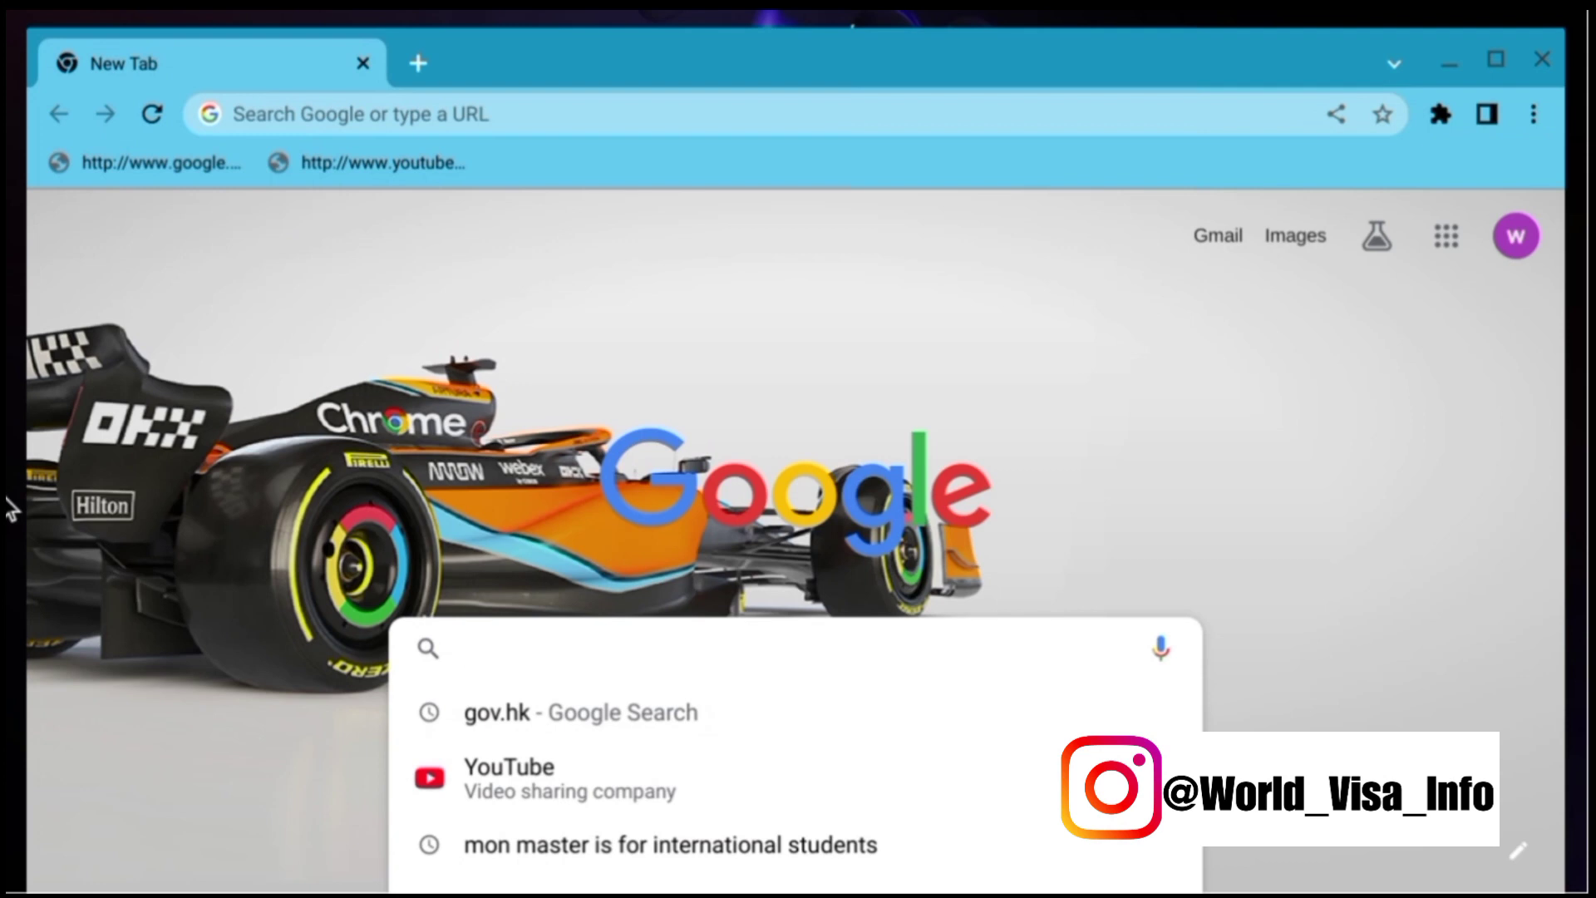
Search Google for gov.hk/en/nonresidents/visa and open the GovHK result General Visa Requirements - Immigration Services.
text(gov)
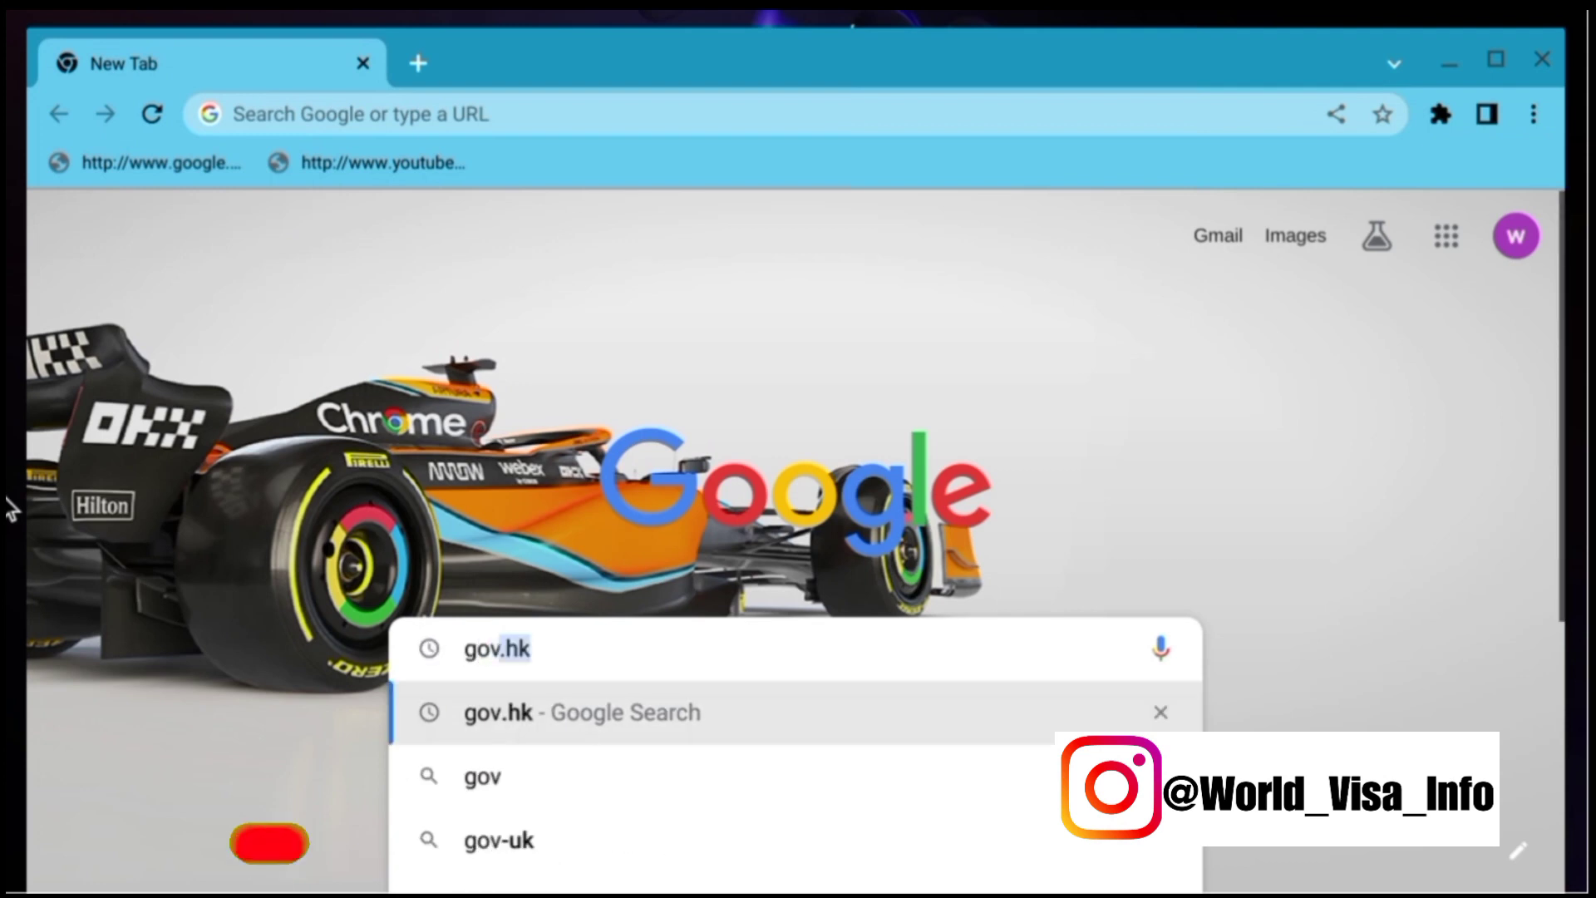
text(.hk)
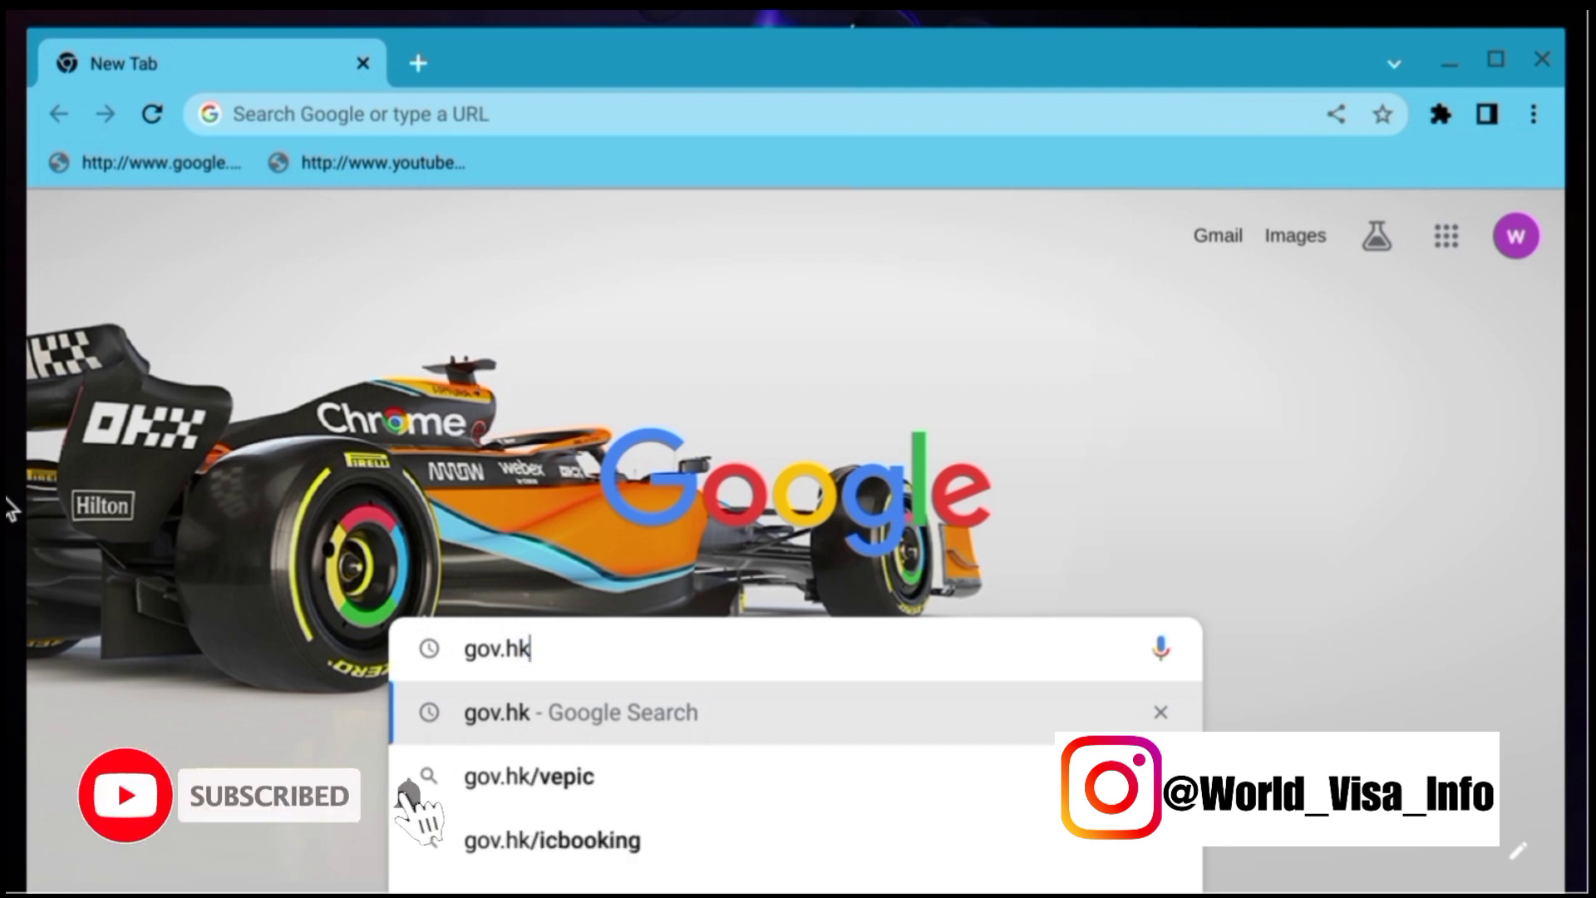
text(/en/)
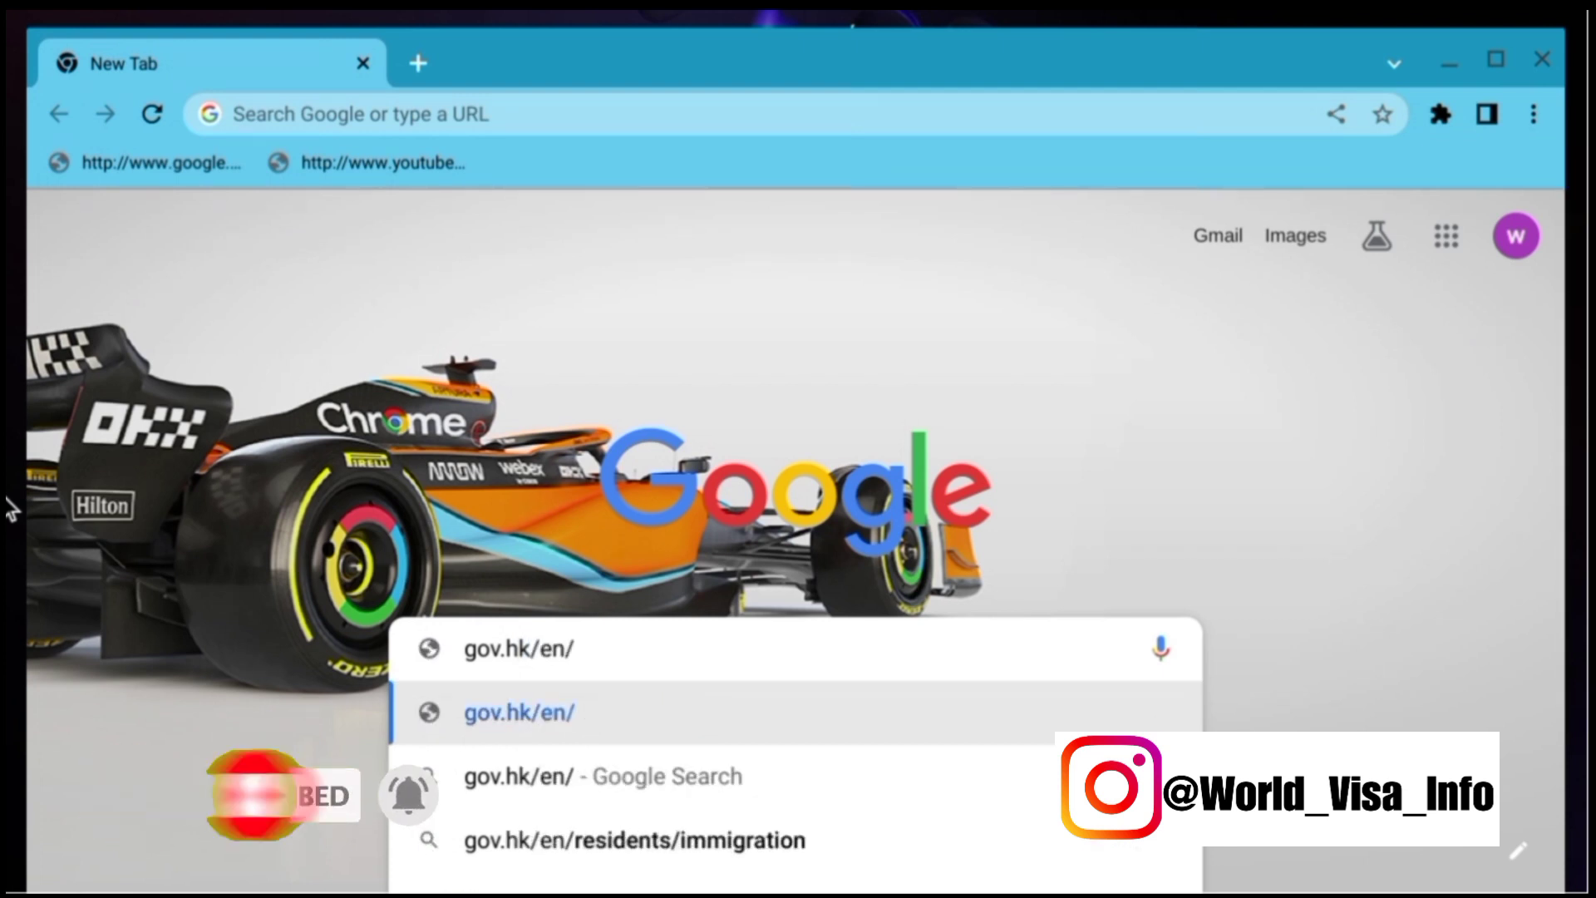
text(nonresidents)
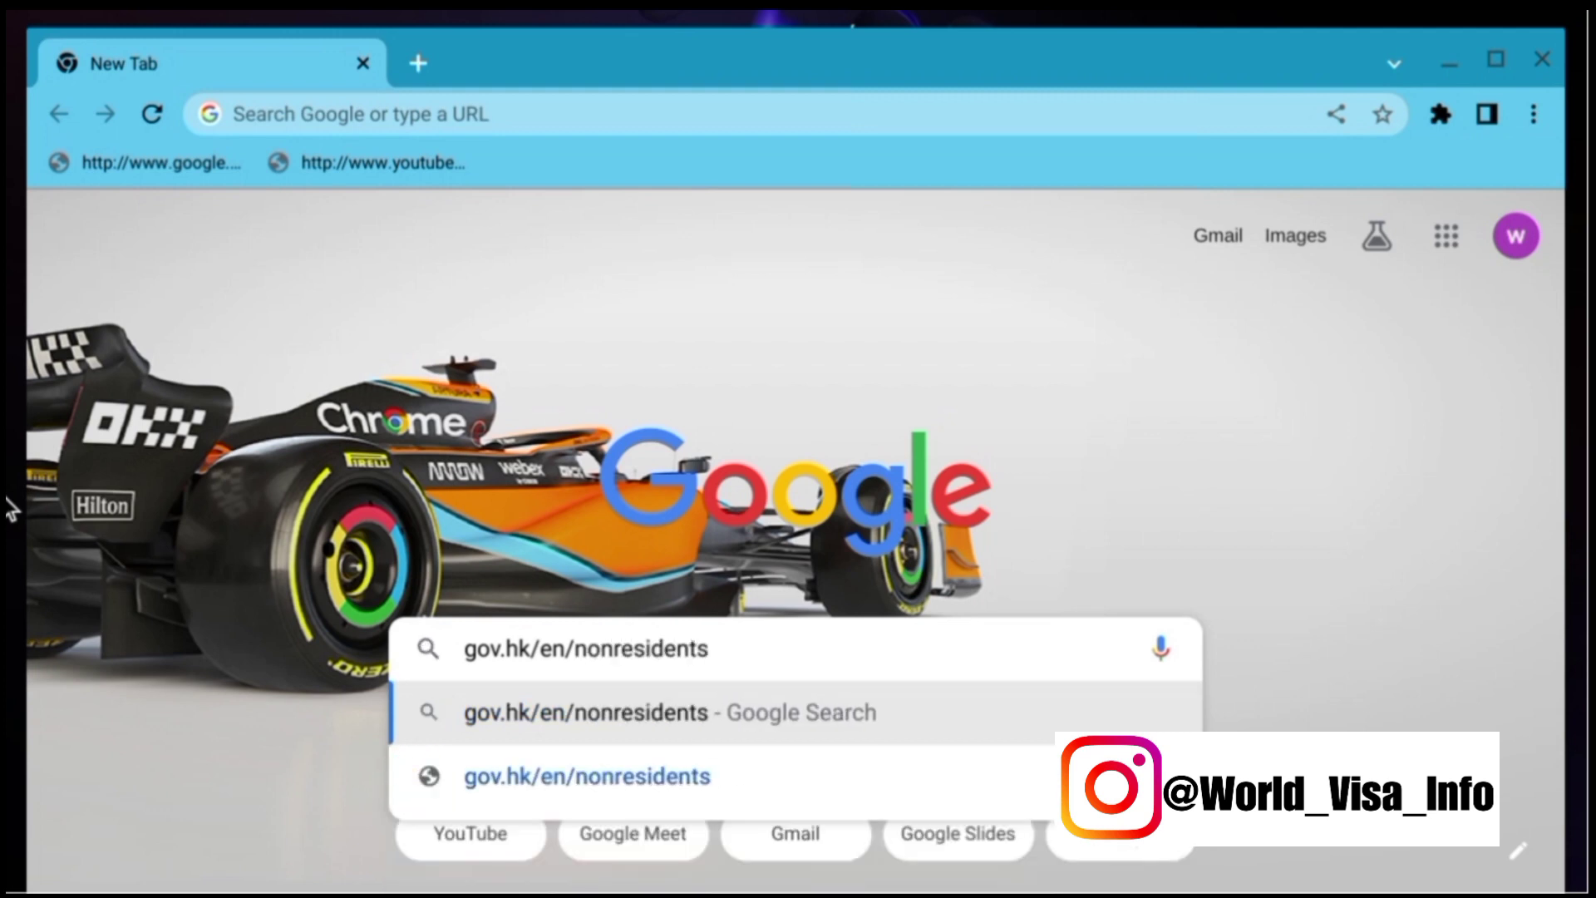
text(/)
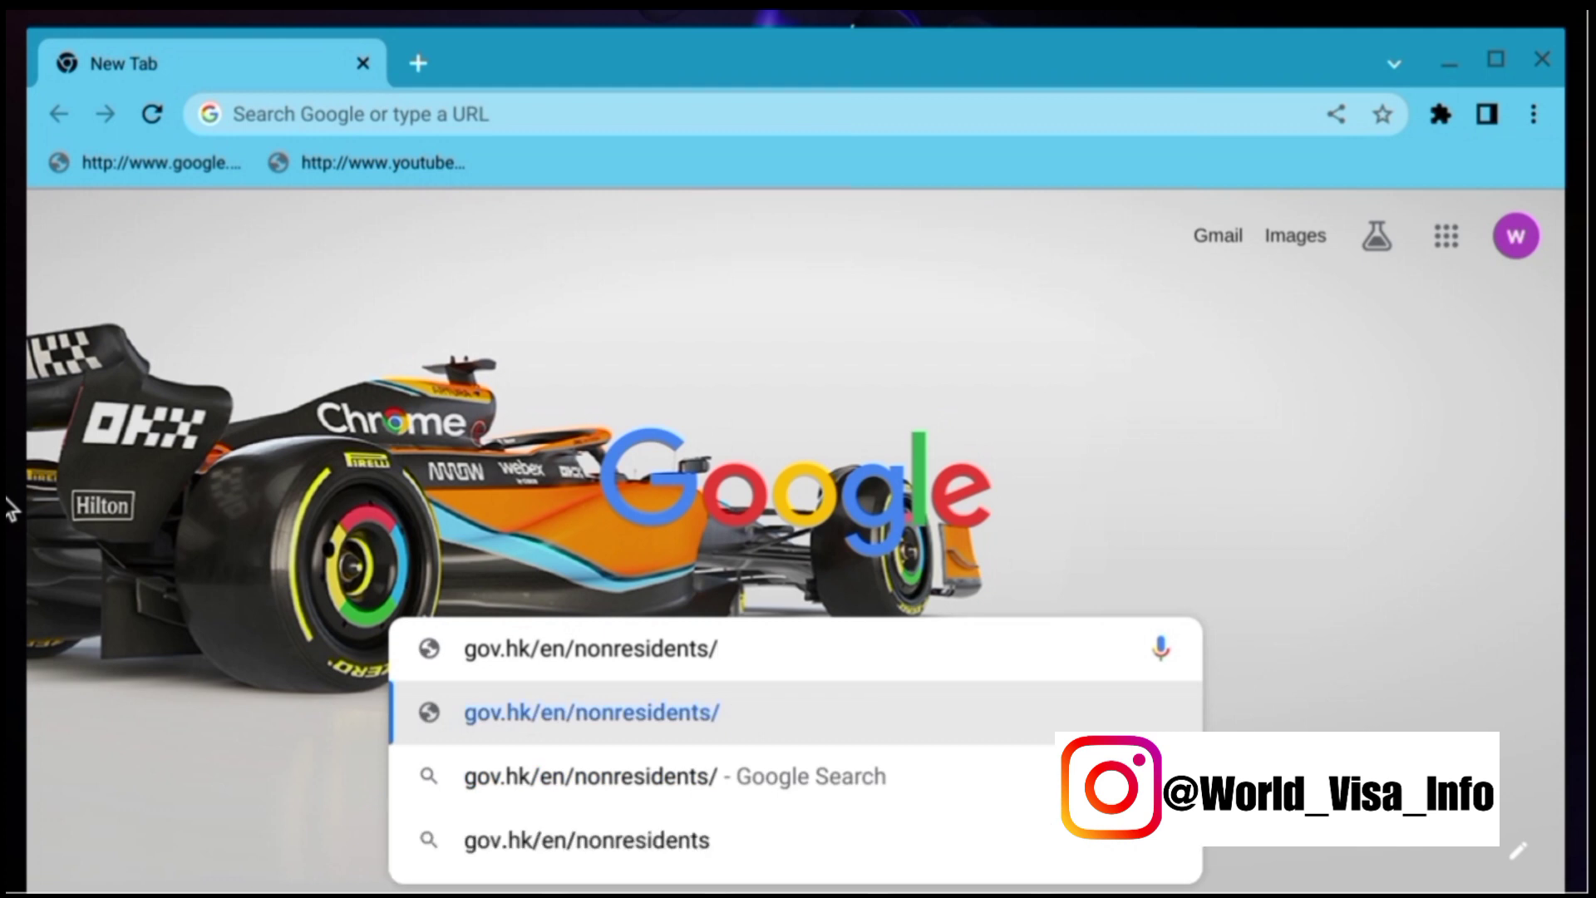
text(visa)
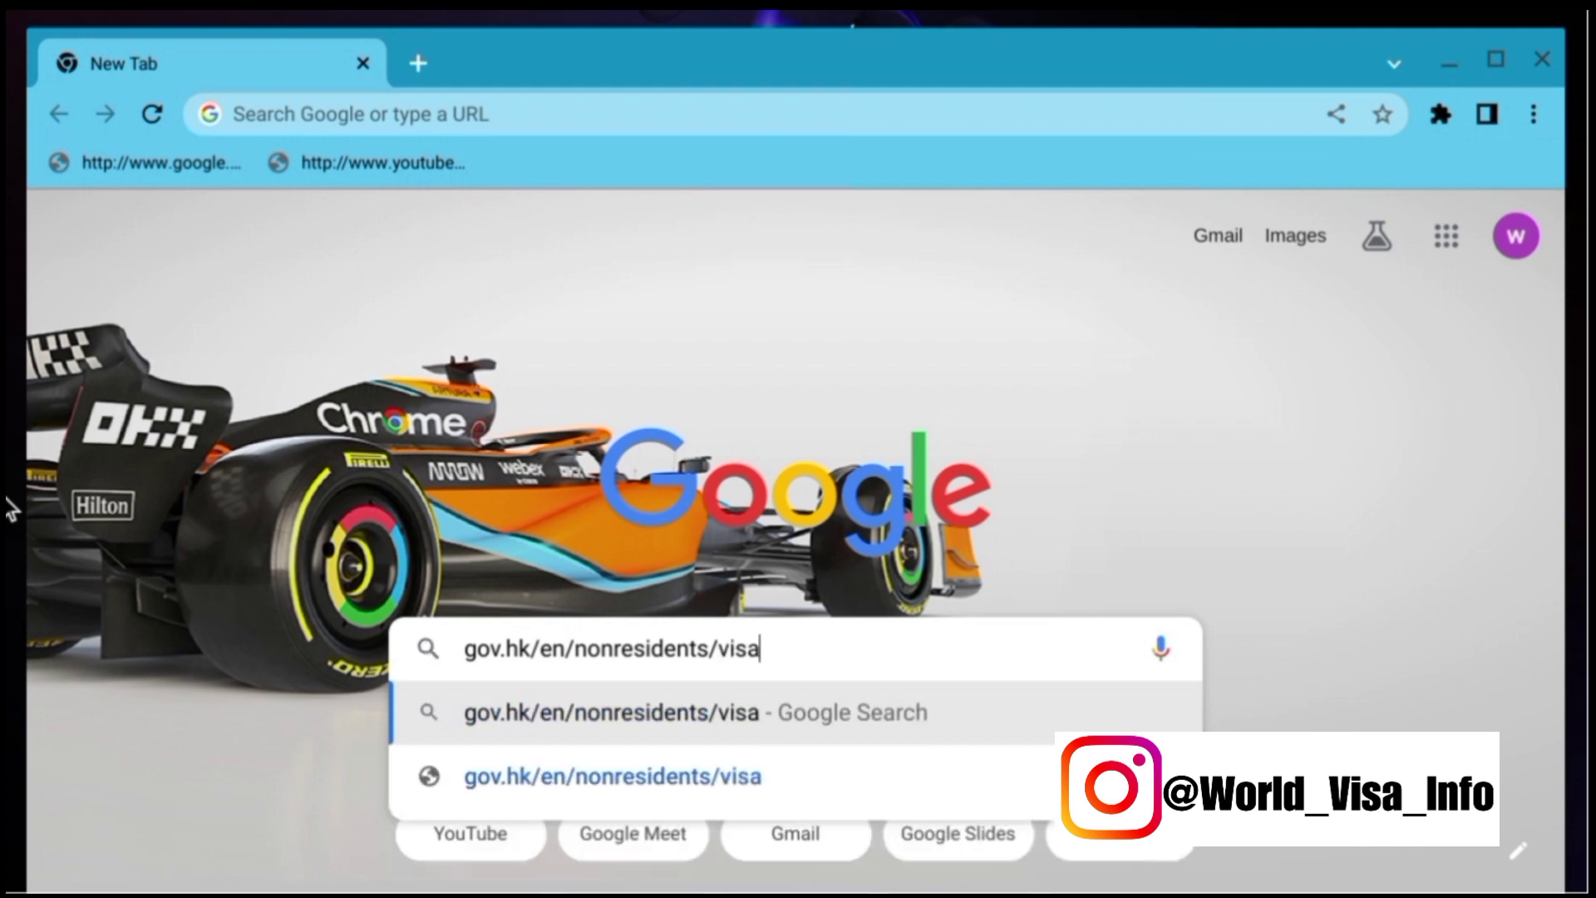
key(Return)
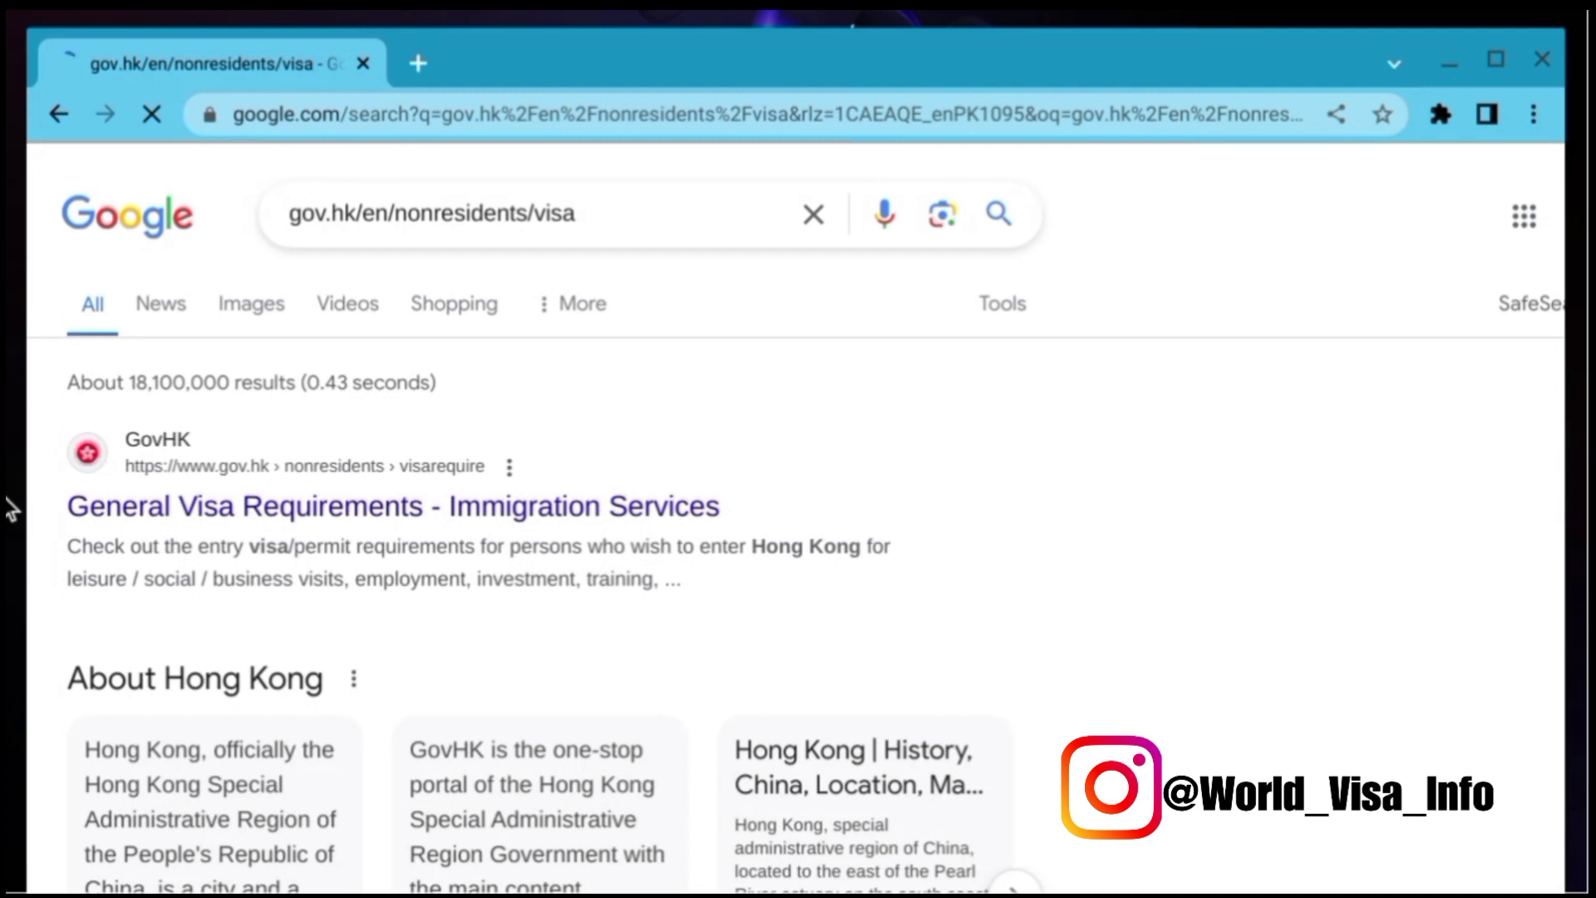
click(392, 506)
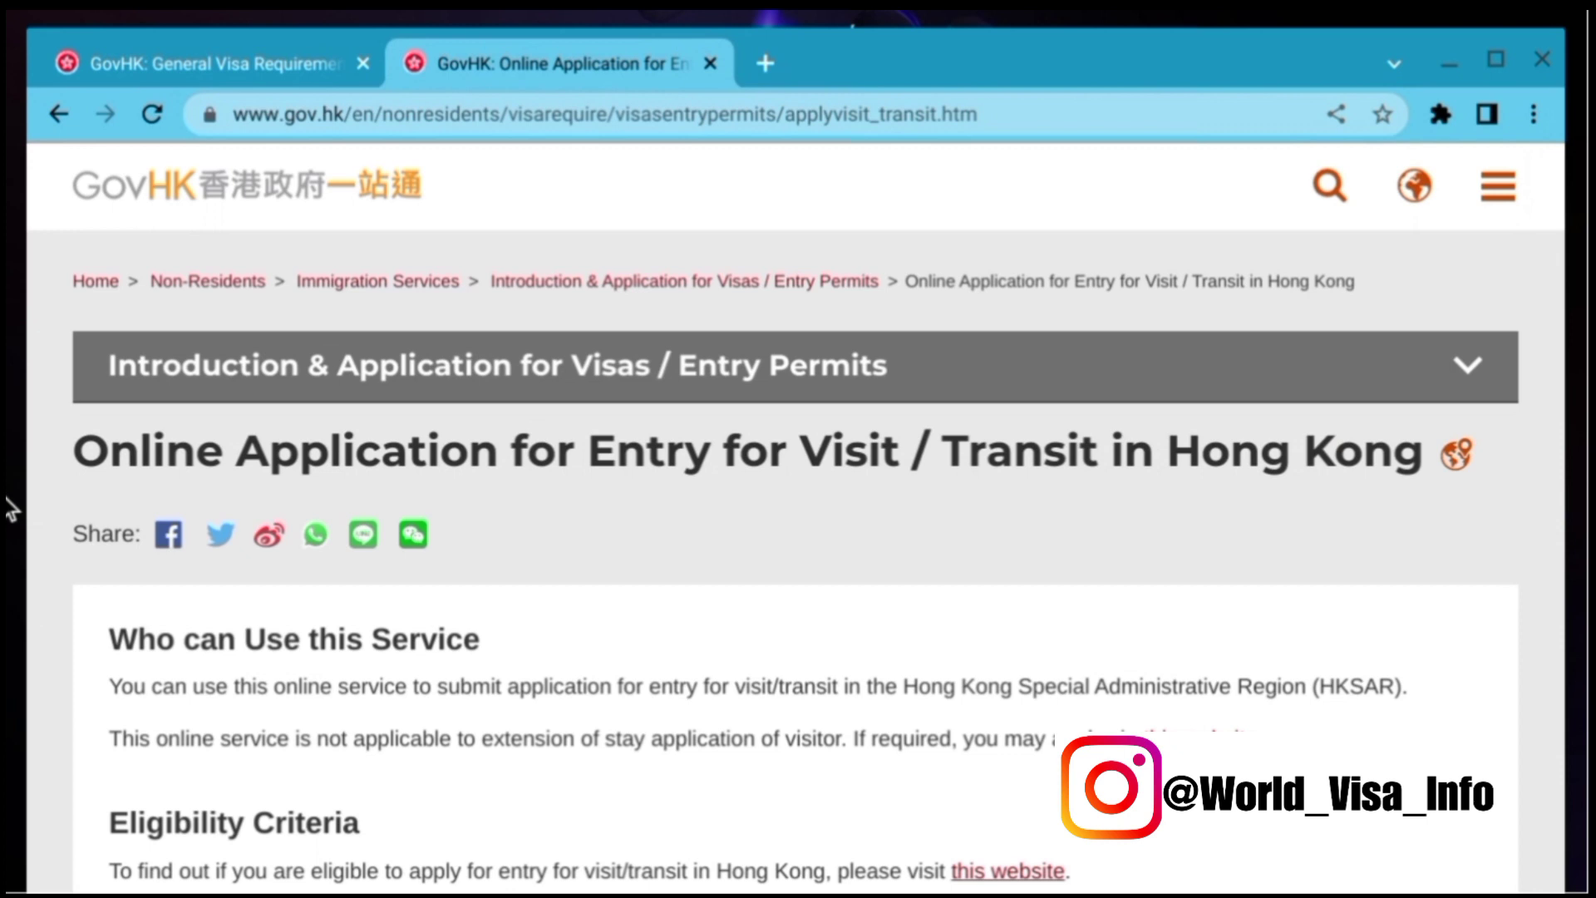
Read who can use the visit/transit entry service, its eligibility criteria and the first documents required from the applicant.
scroll(13, 509, down, 3)
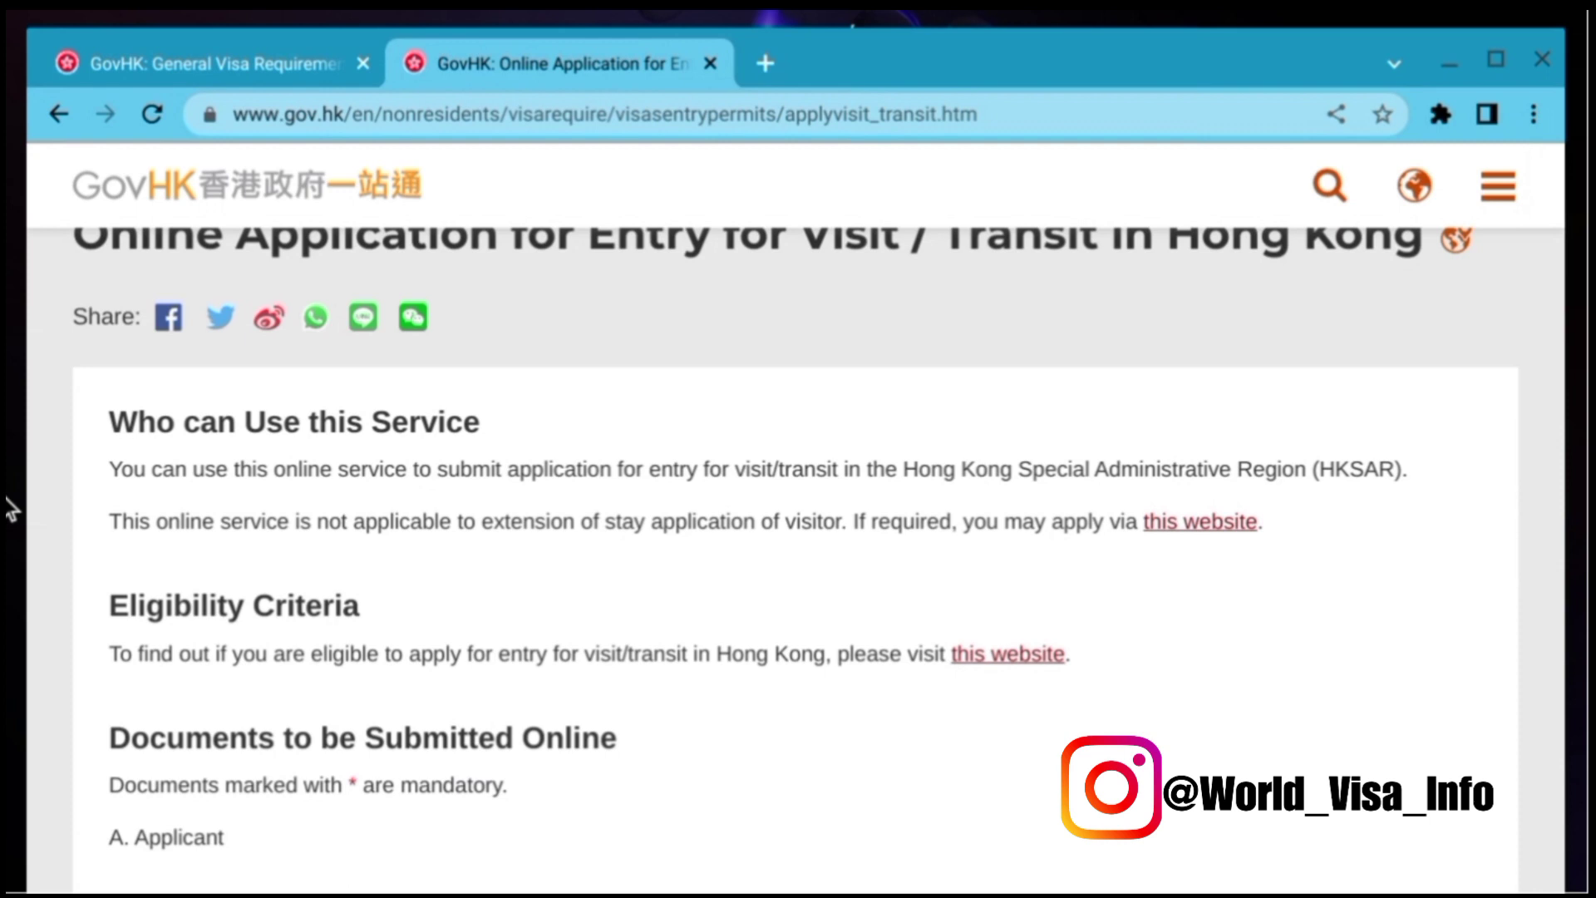
scroll(12, 508, down, 1)
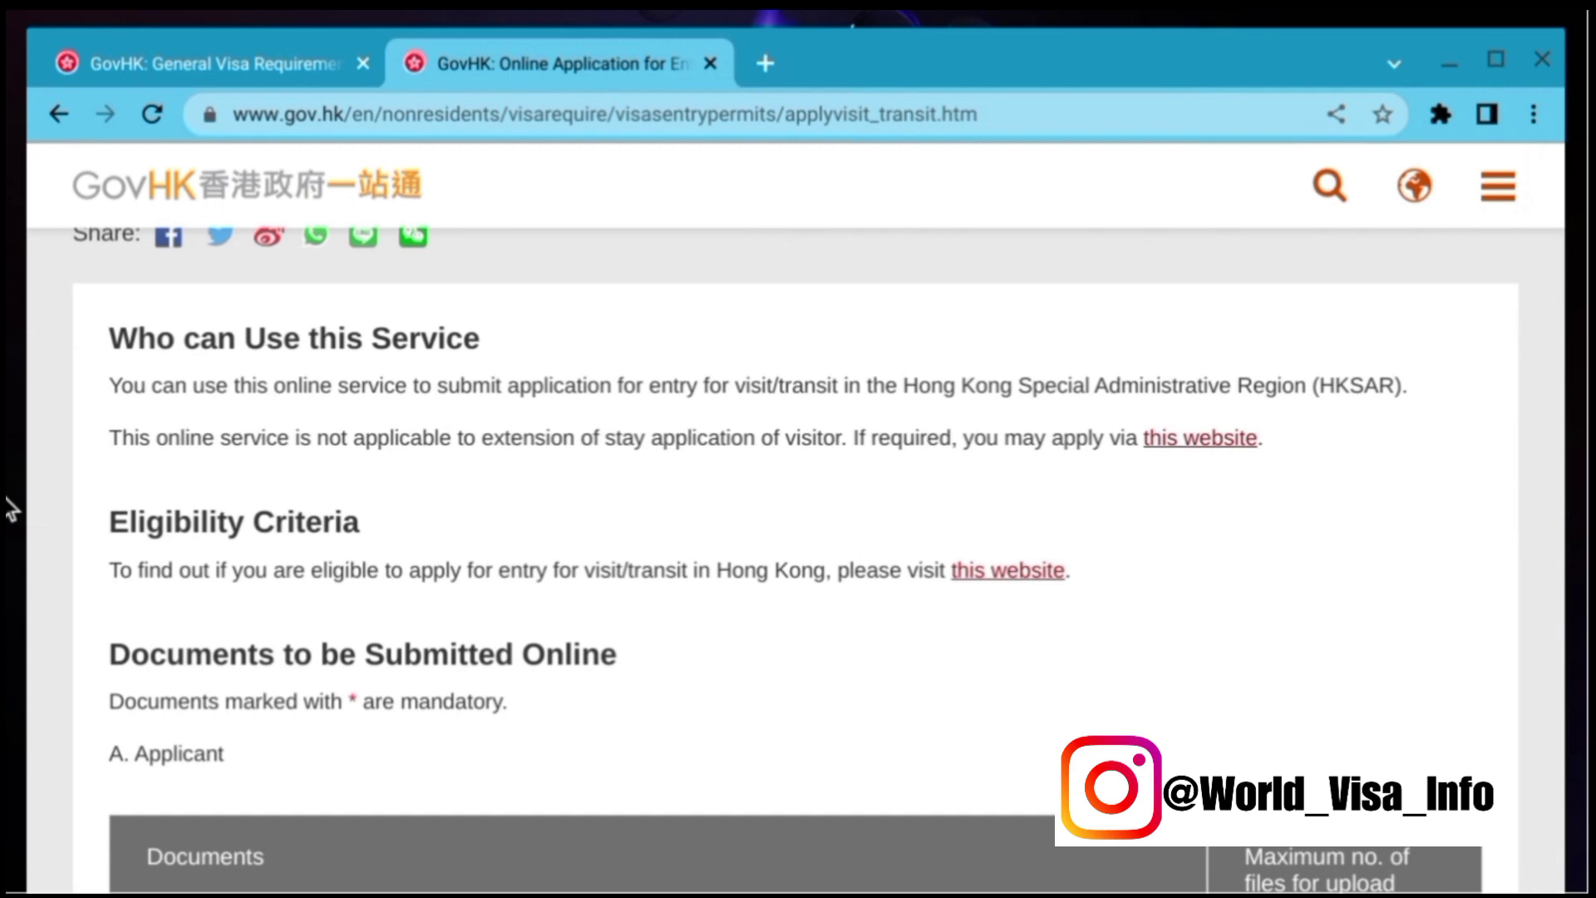
scroll(12, 509, down, 1)
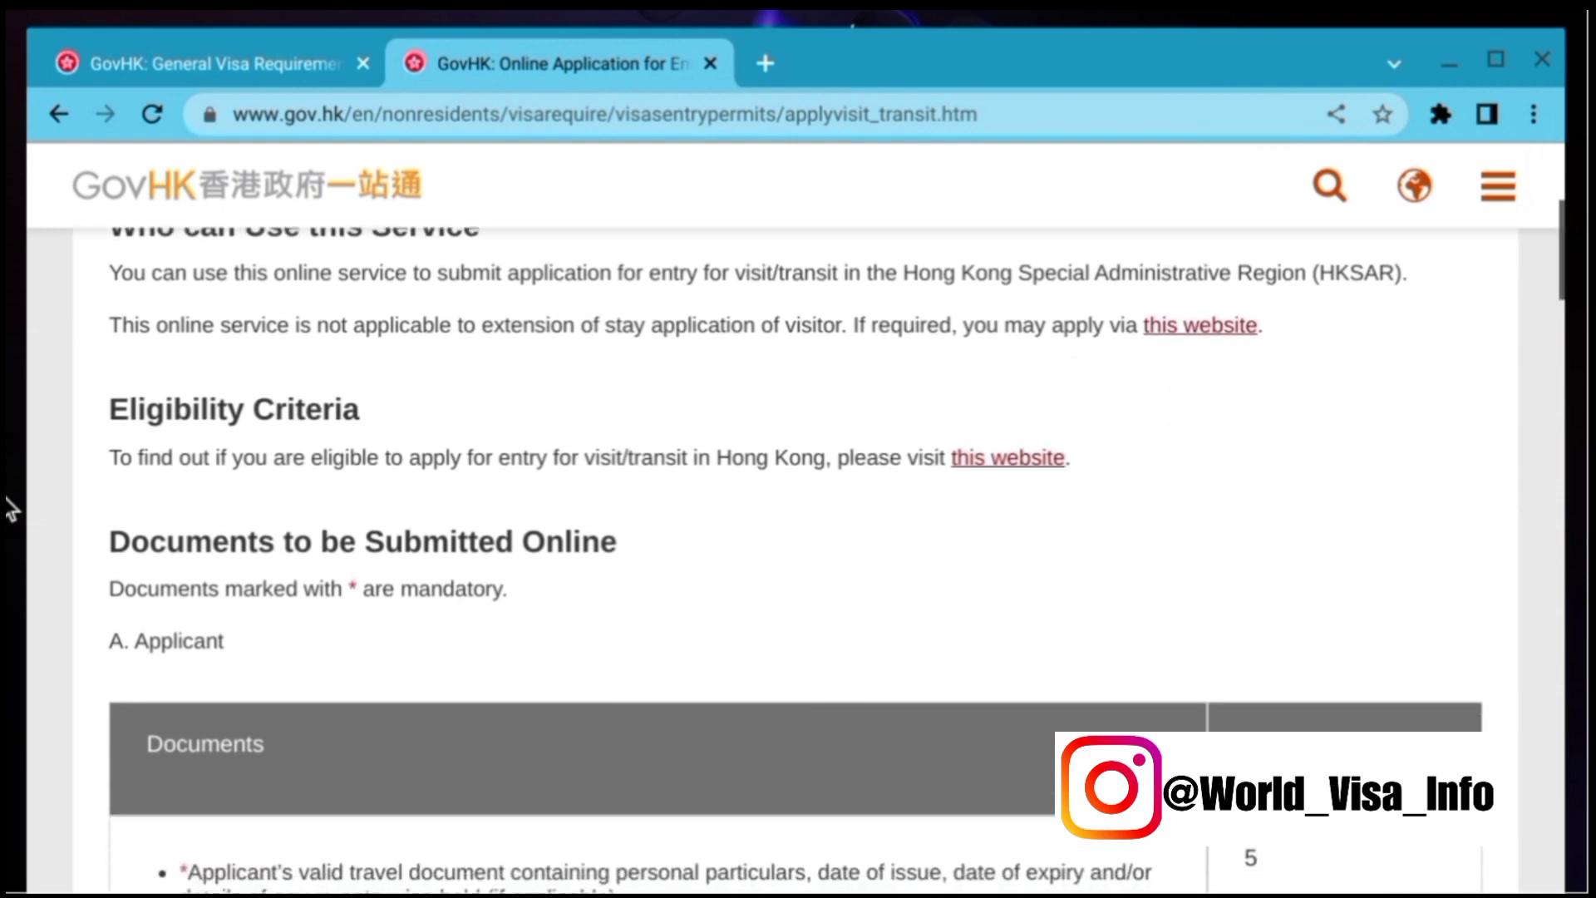
scroll(13, 508, down, 2)
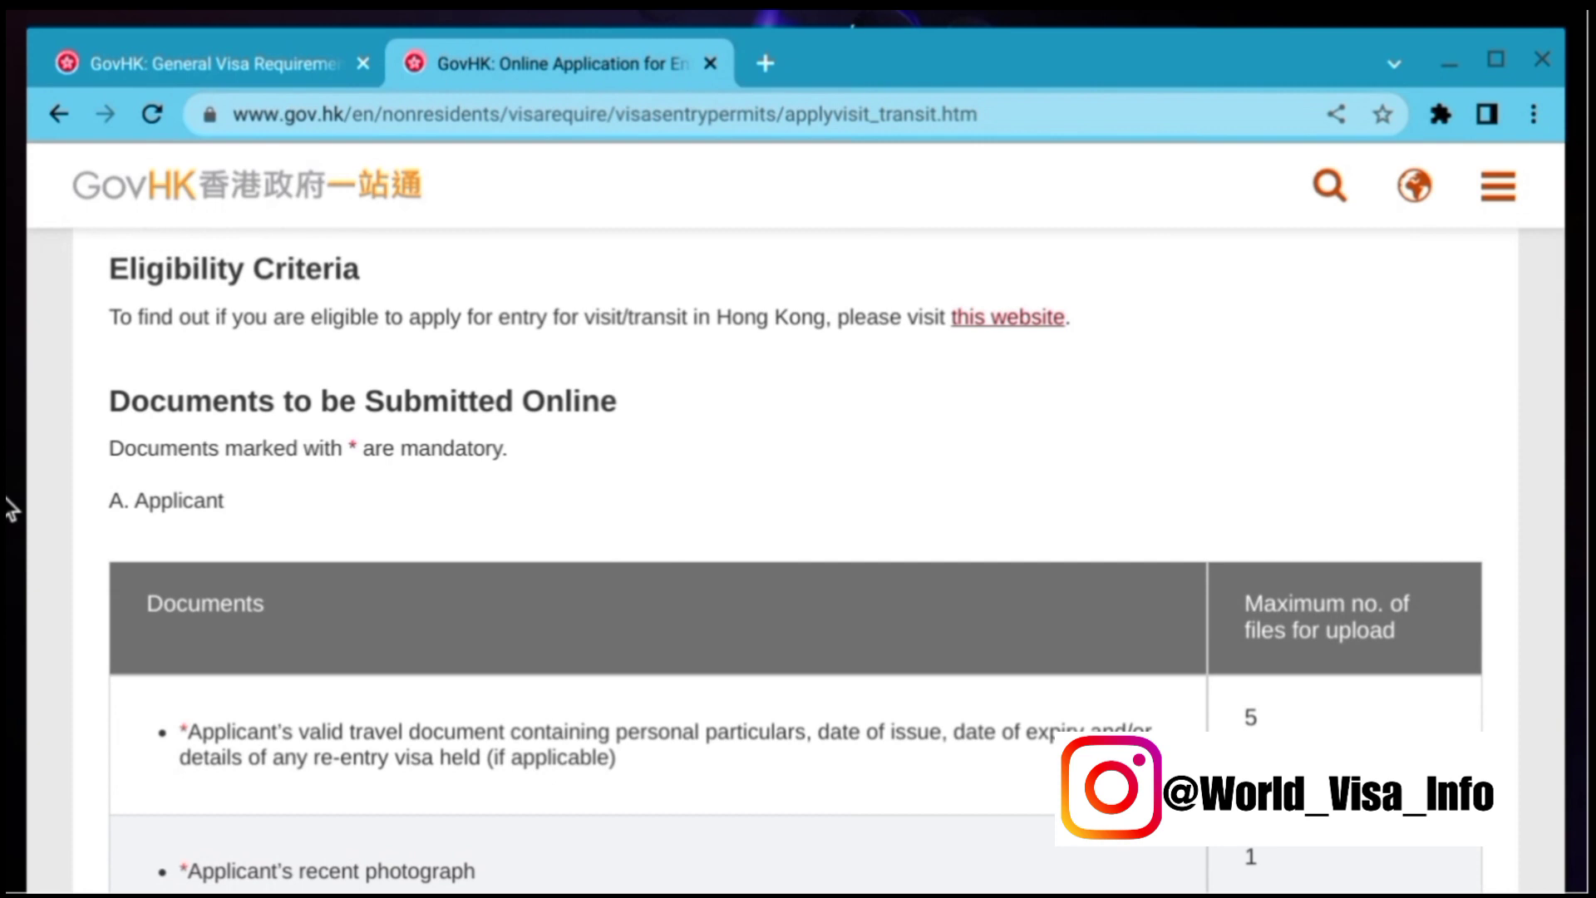
scroll(12, 509, down, 2)
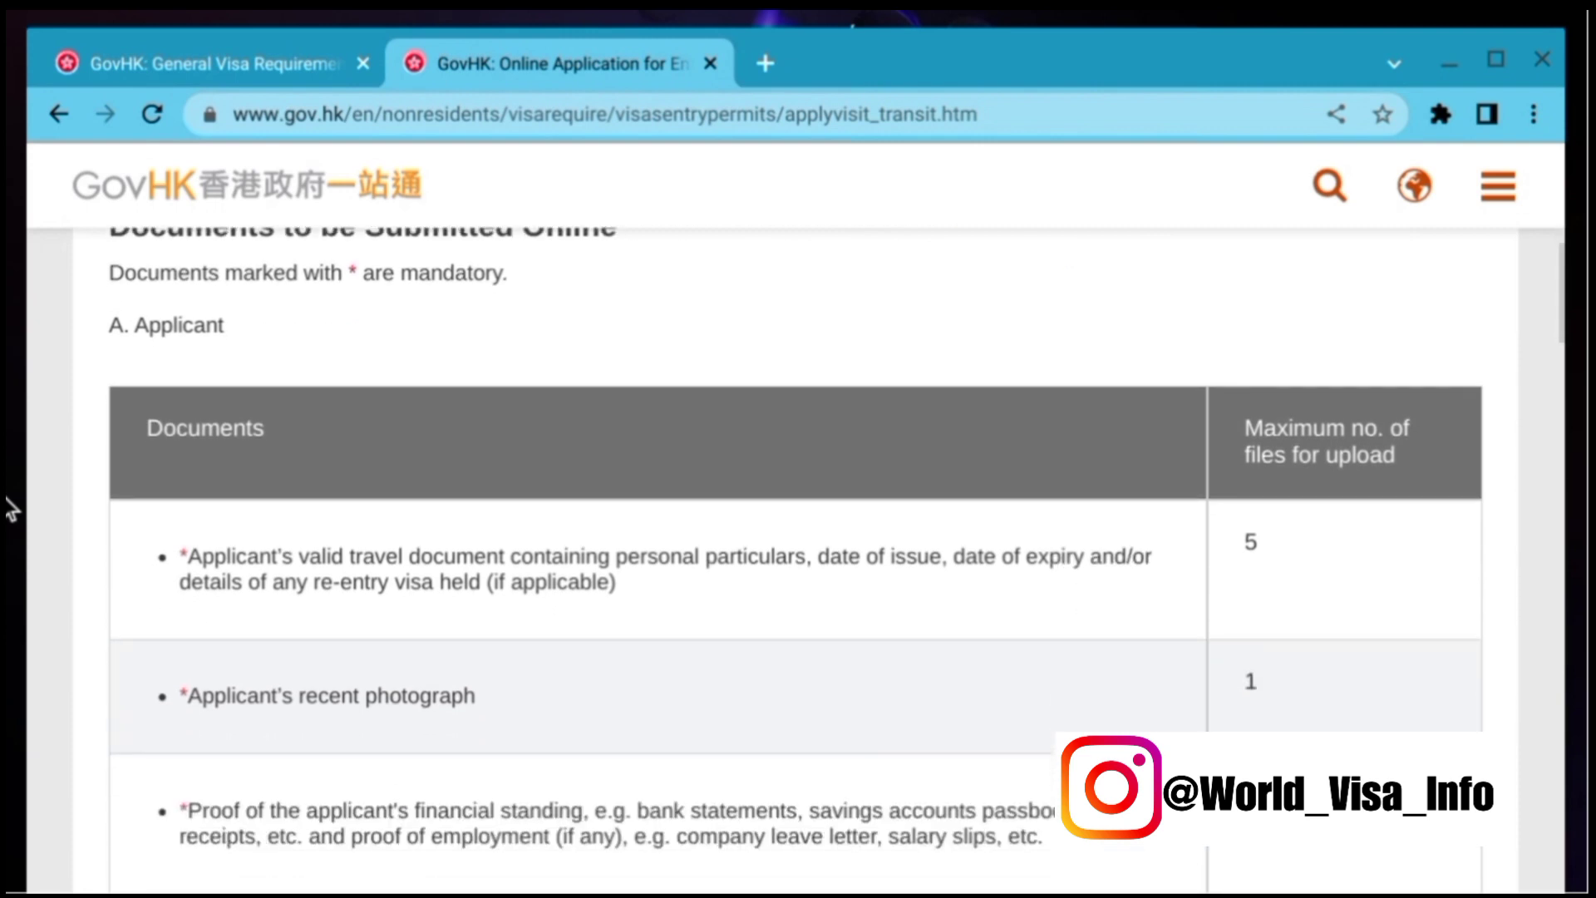
scroll(13, 508, up, 2)
scroll(12, 508, down, 1)
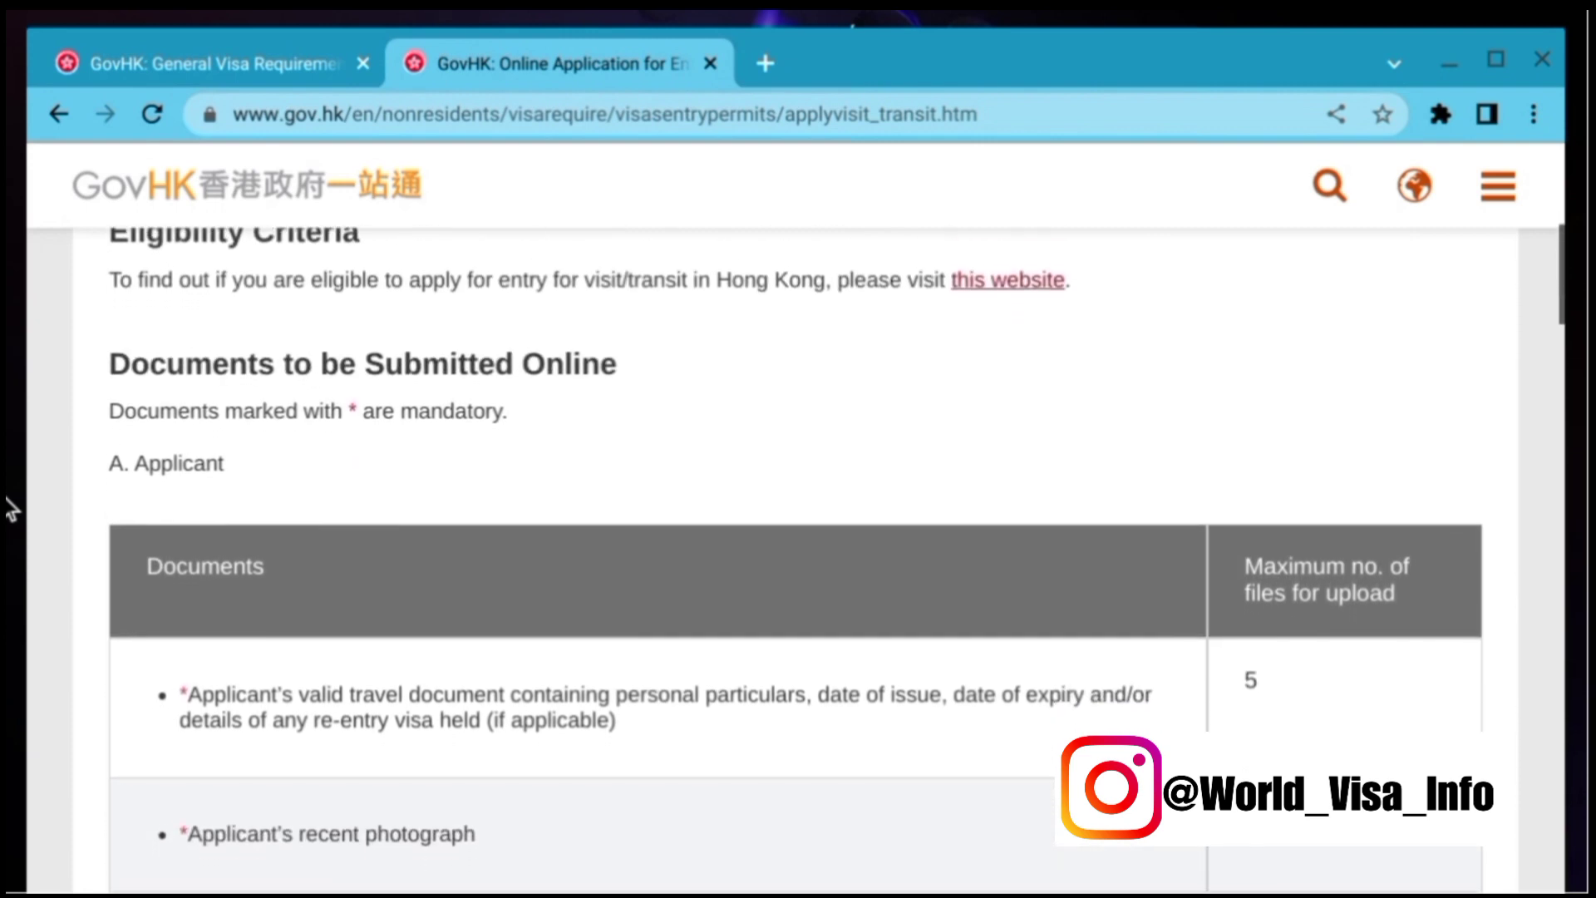
scroll(12, 509, down, 1)
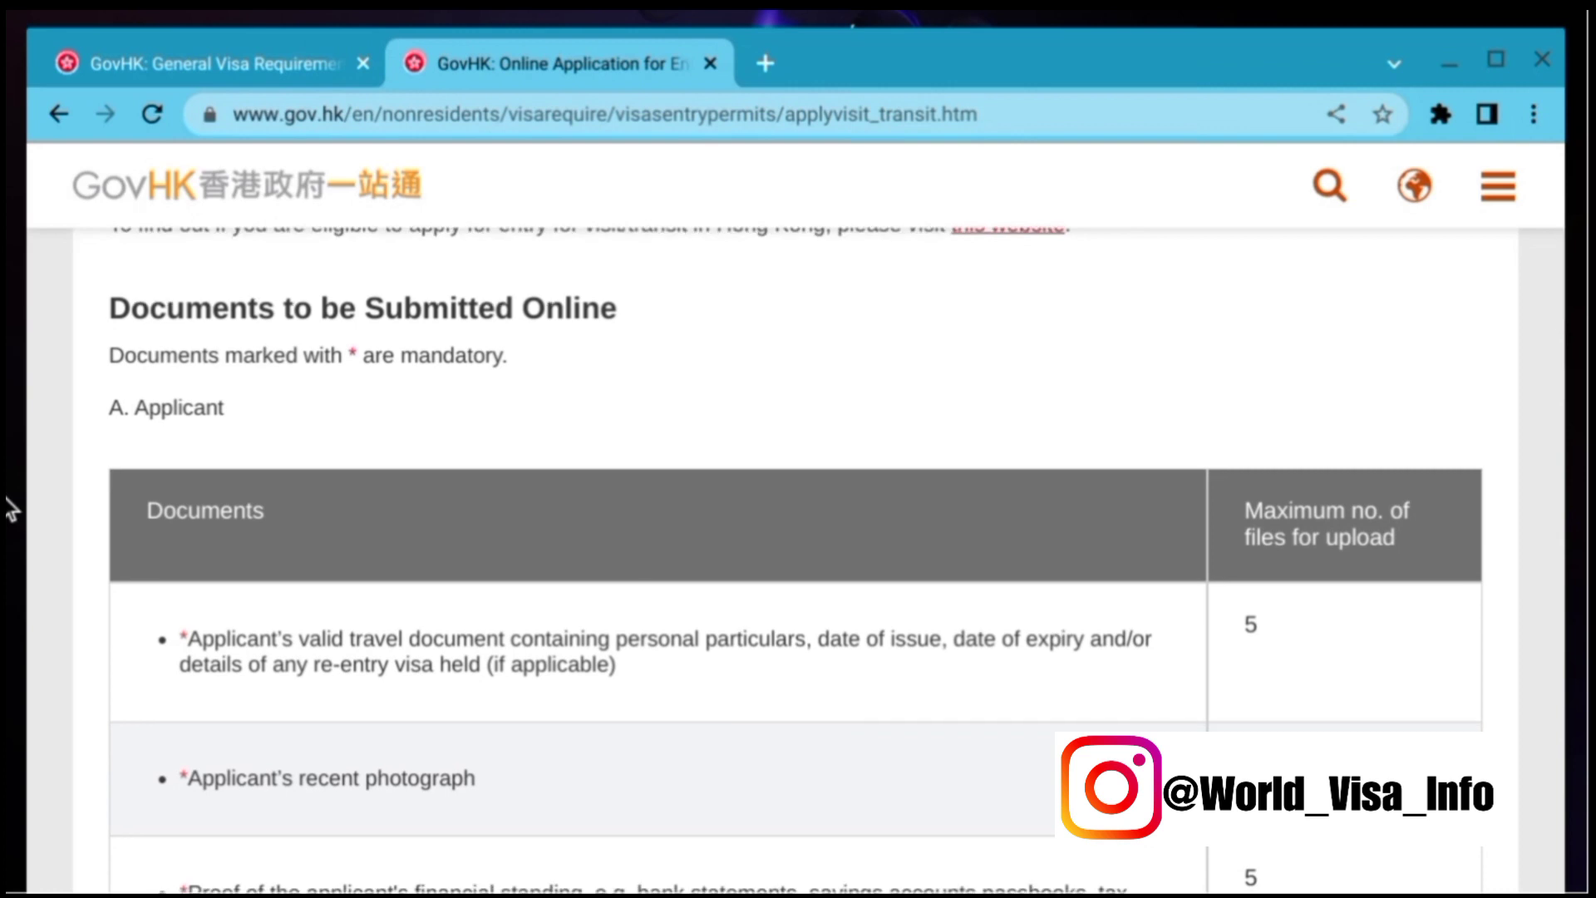
scroll(12, 508, down, 1)
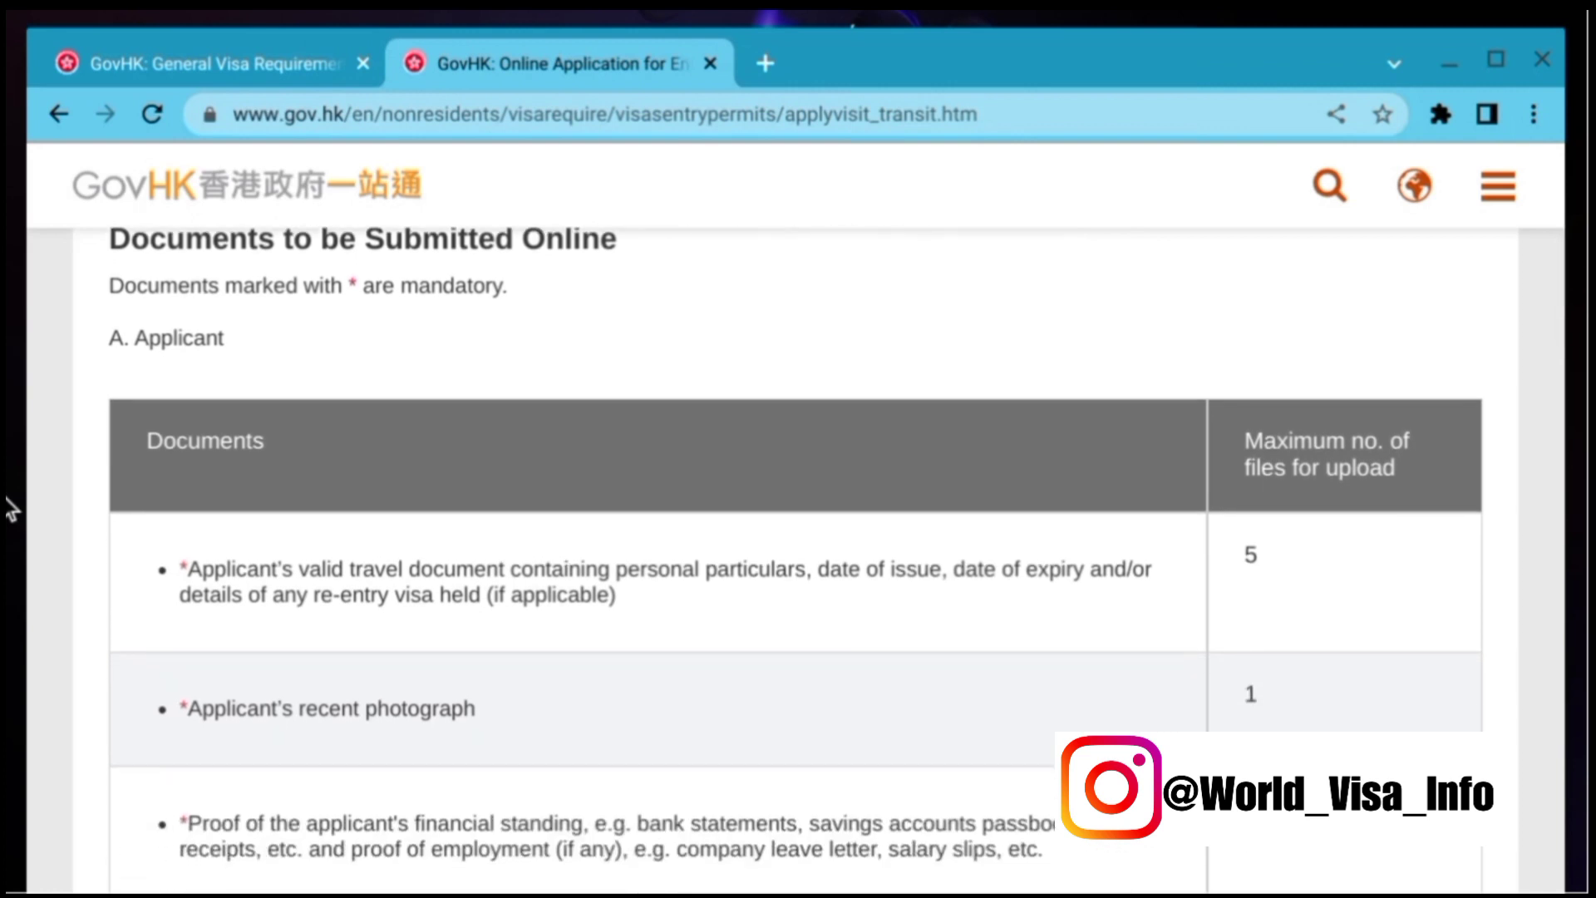
Review the applicant's document list, from financial and transportation proof through visit-purpose proofs to other supporting documents.
scroll(12, 508, down, 2)
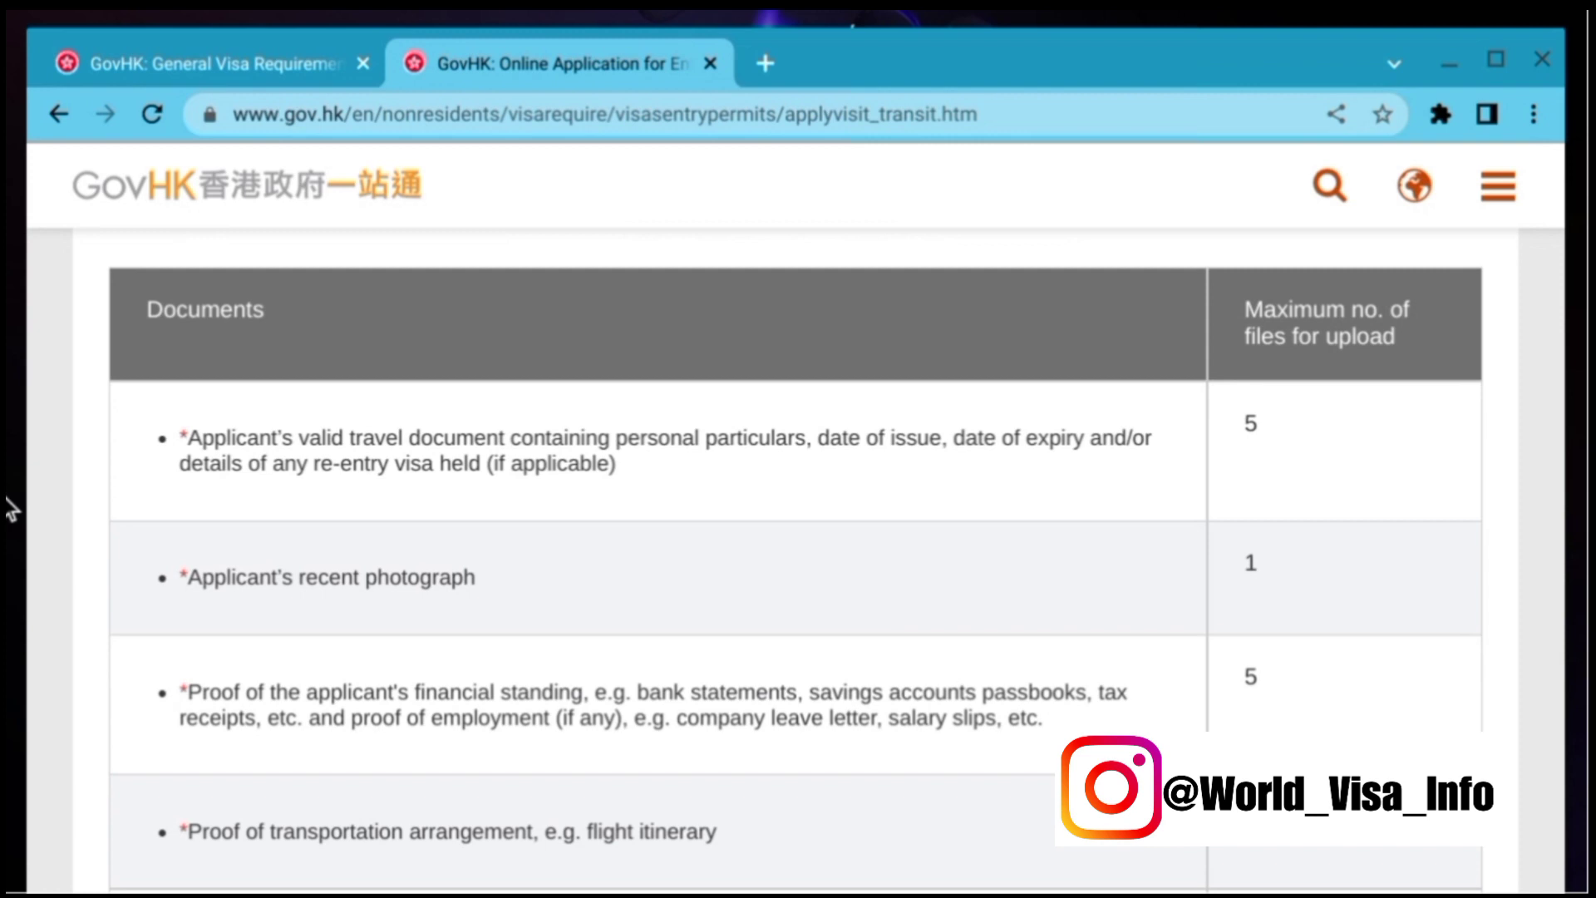
scroll(13, 508, down, 1)
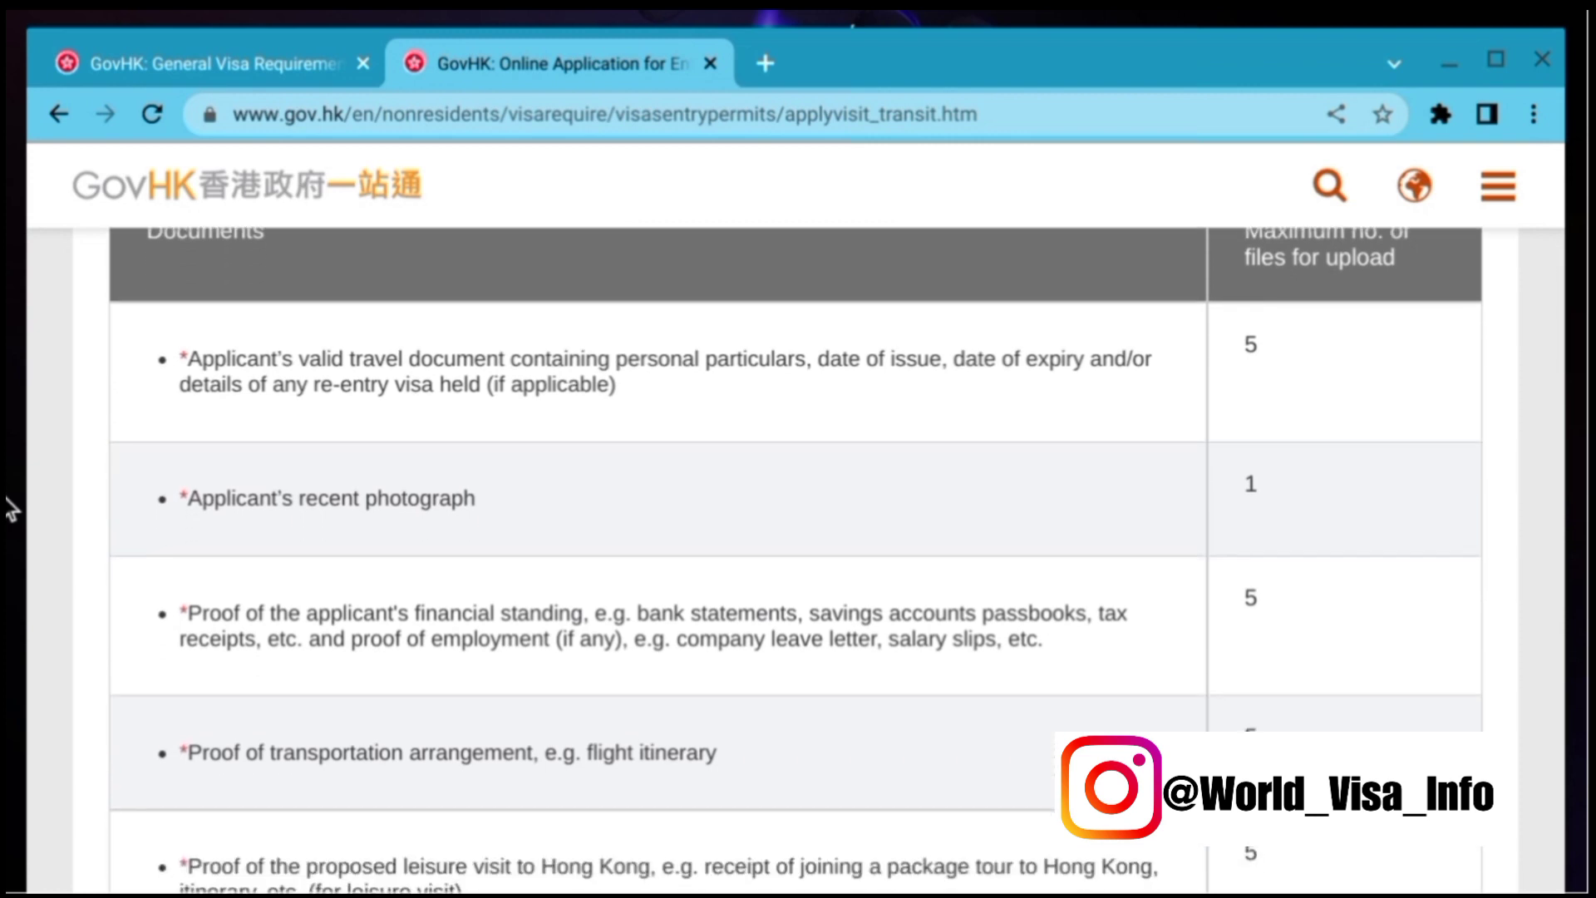
scroll(12, 509, up, 2)
scroll(13, 509, down, 1)
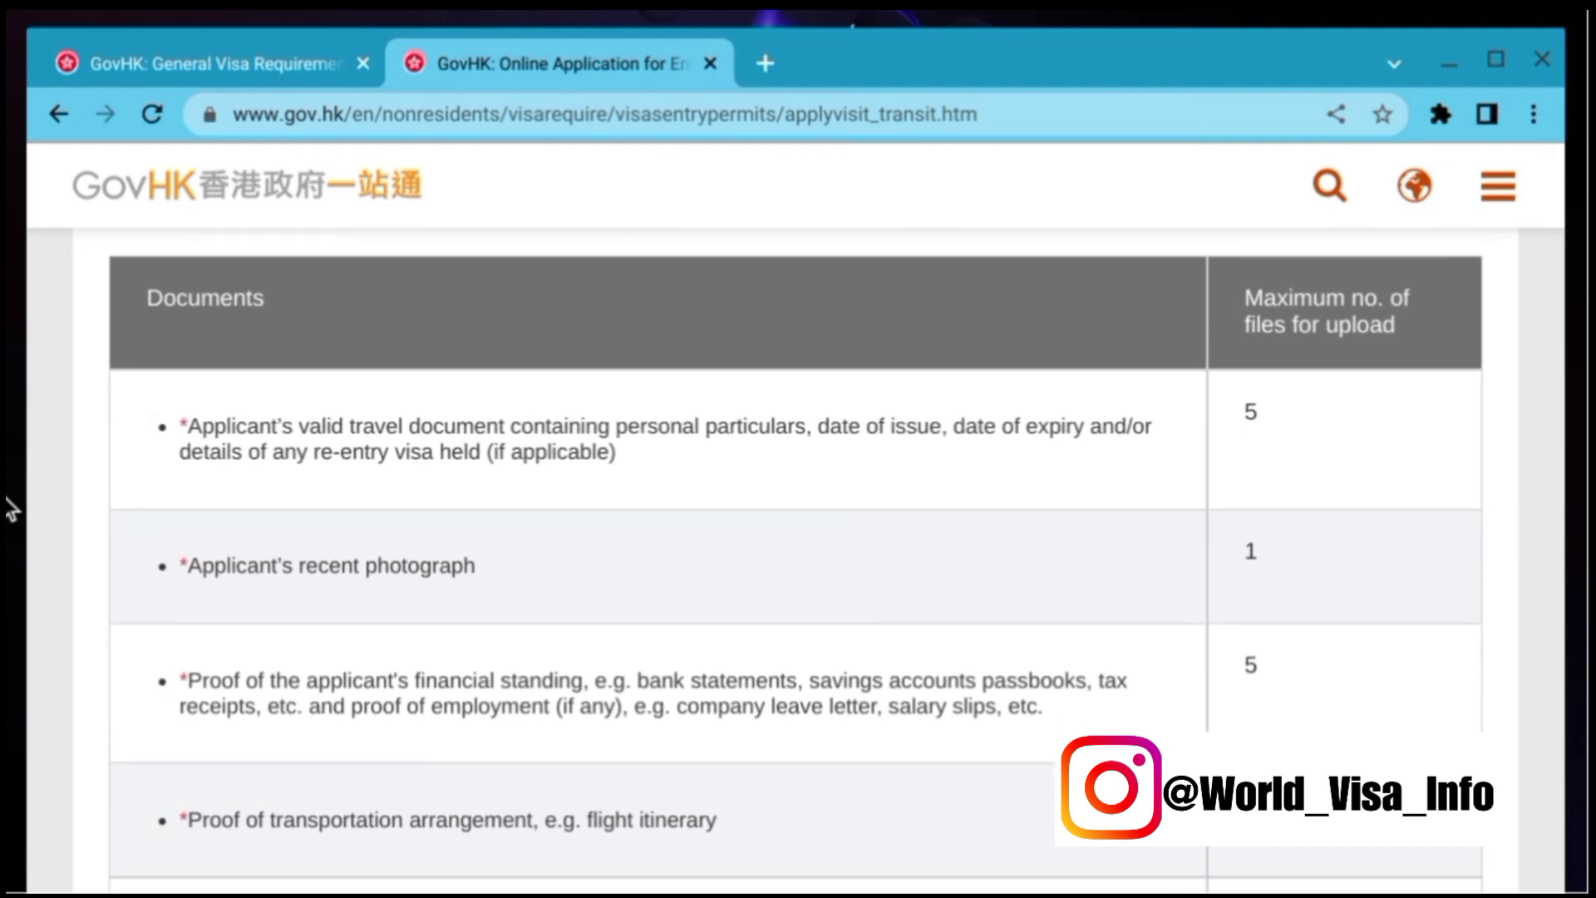
scroll(12, 509, down, 2)
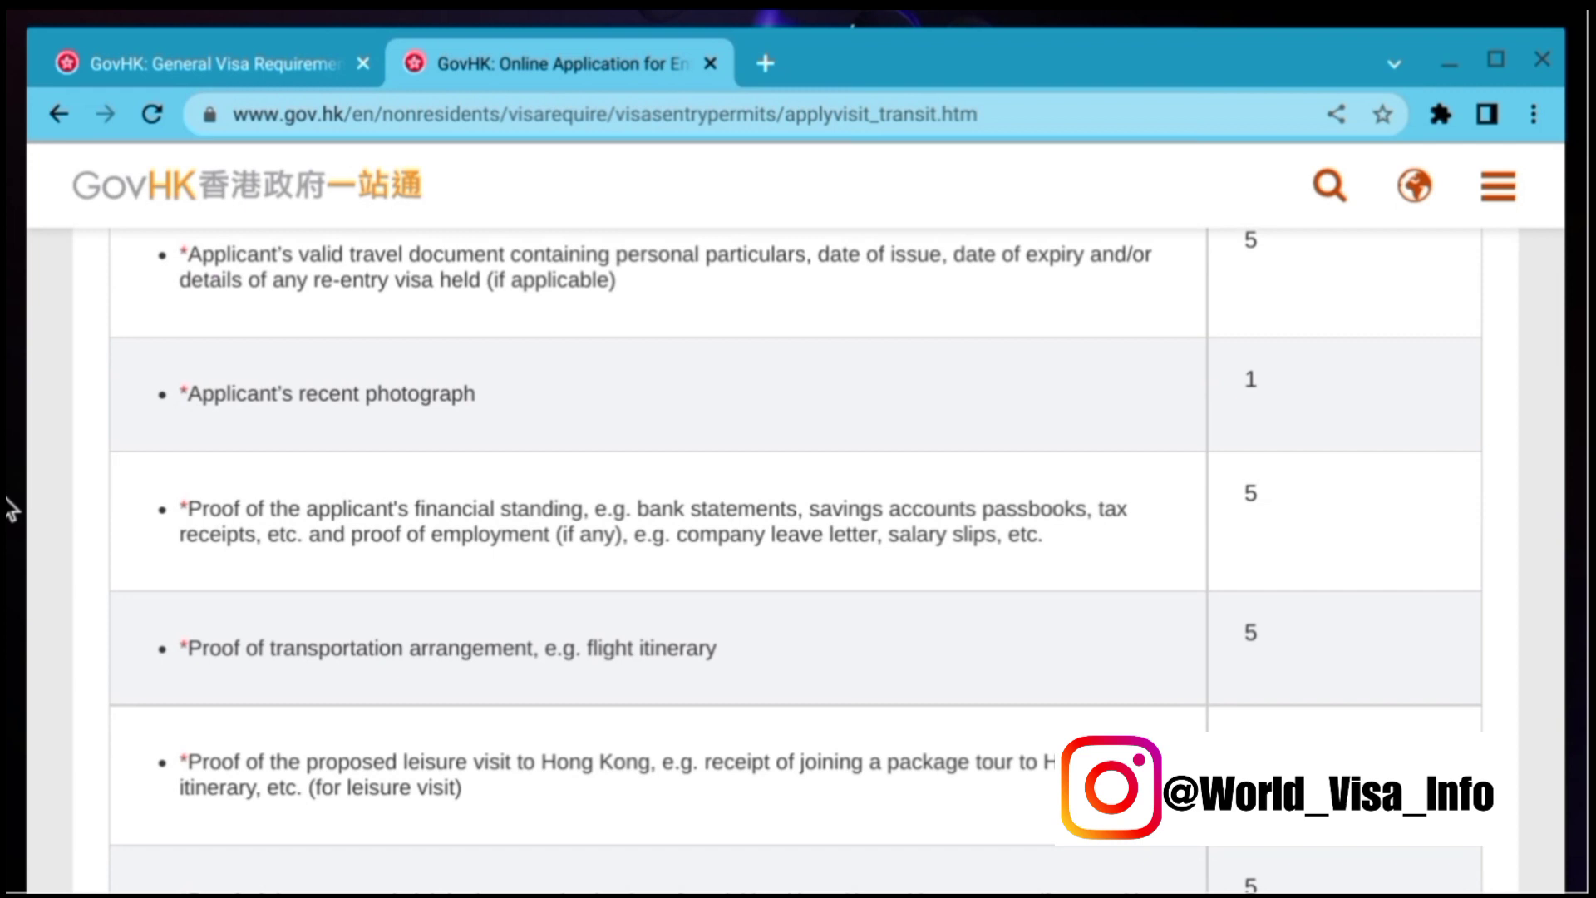
scroll(12, 509, down, 2)
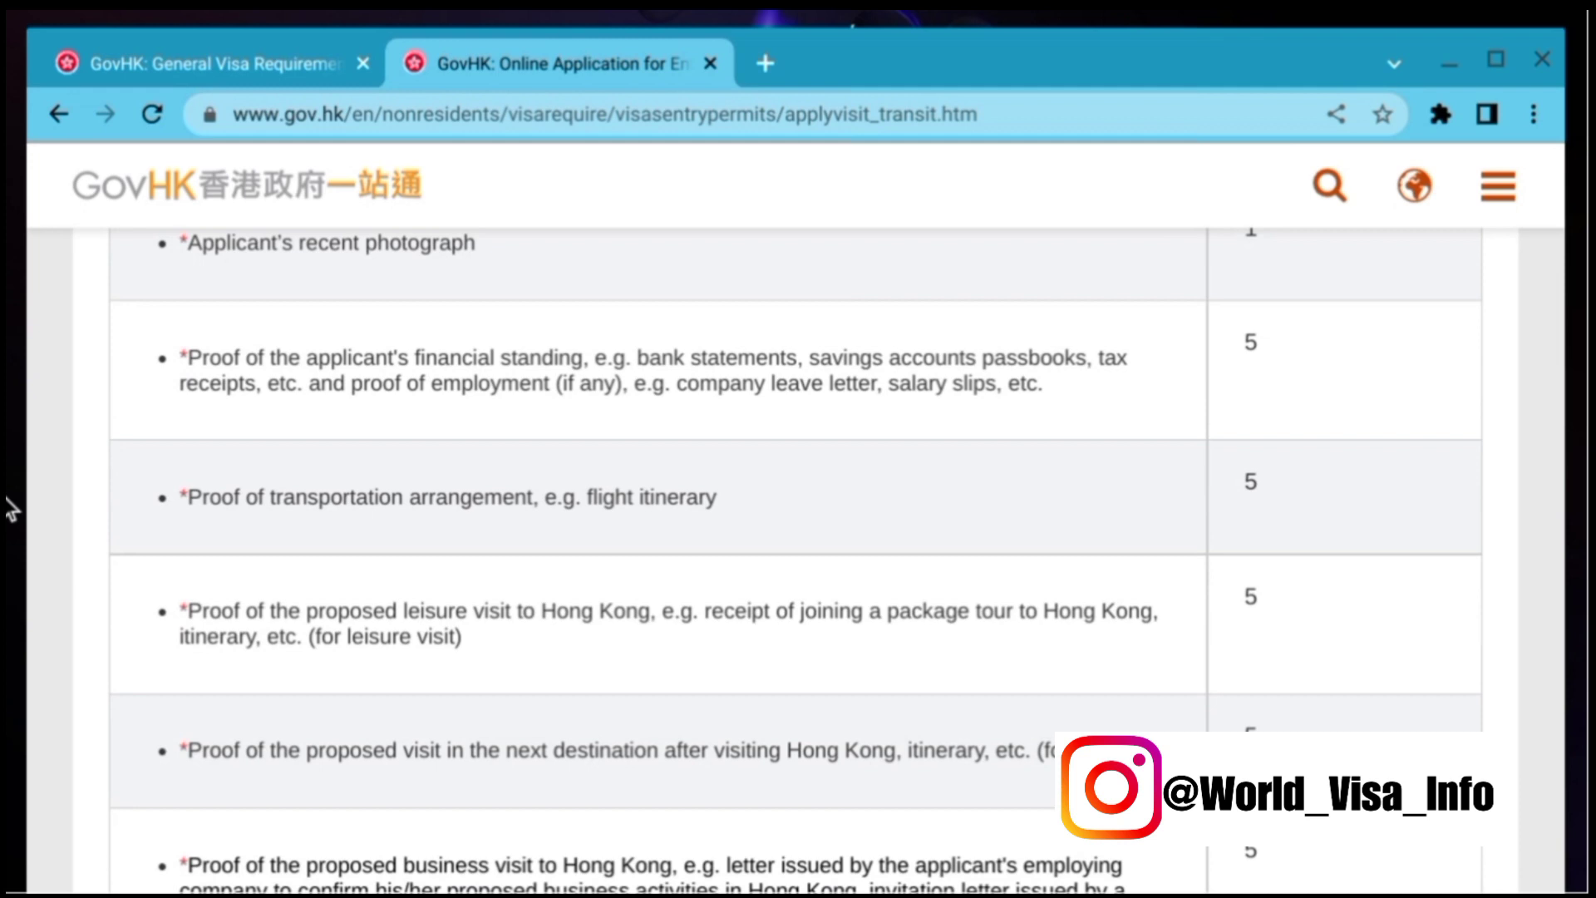
scroll(13, 508, down, 1)
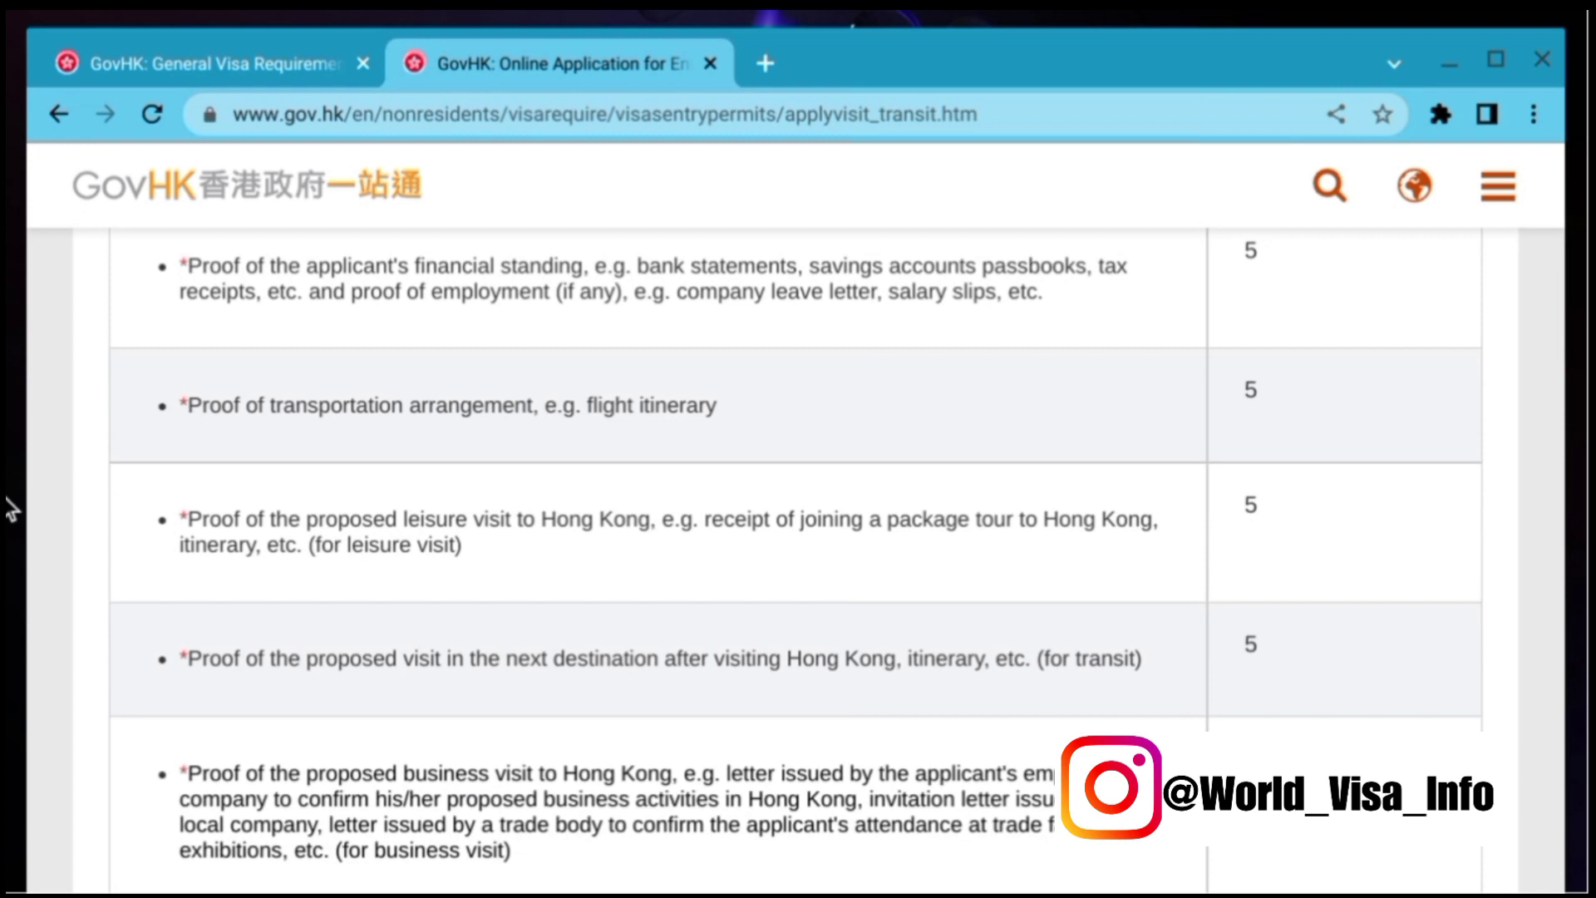
scroll(13, 509, down, 1)
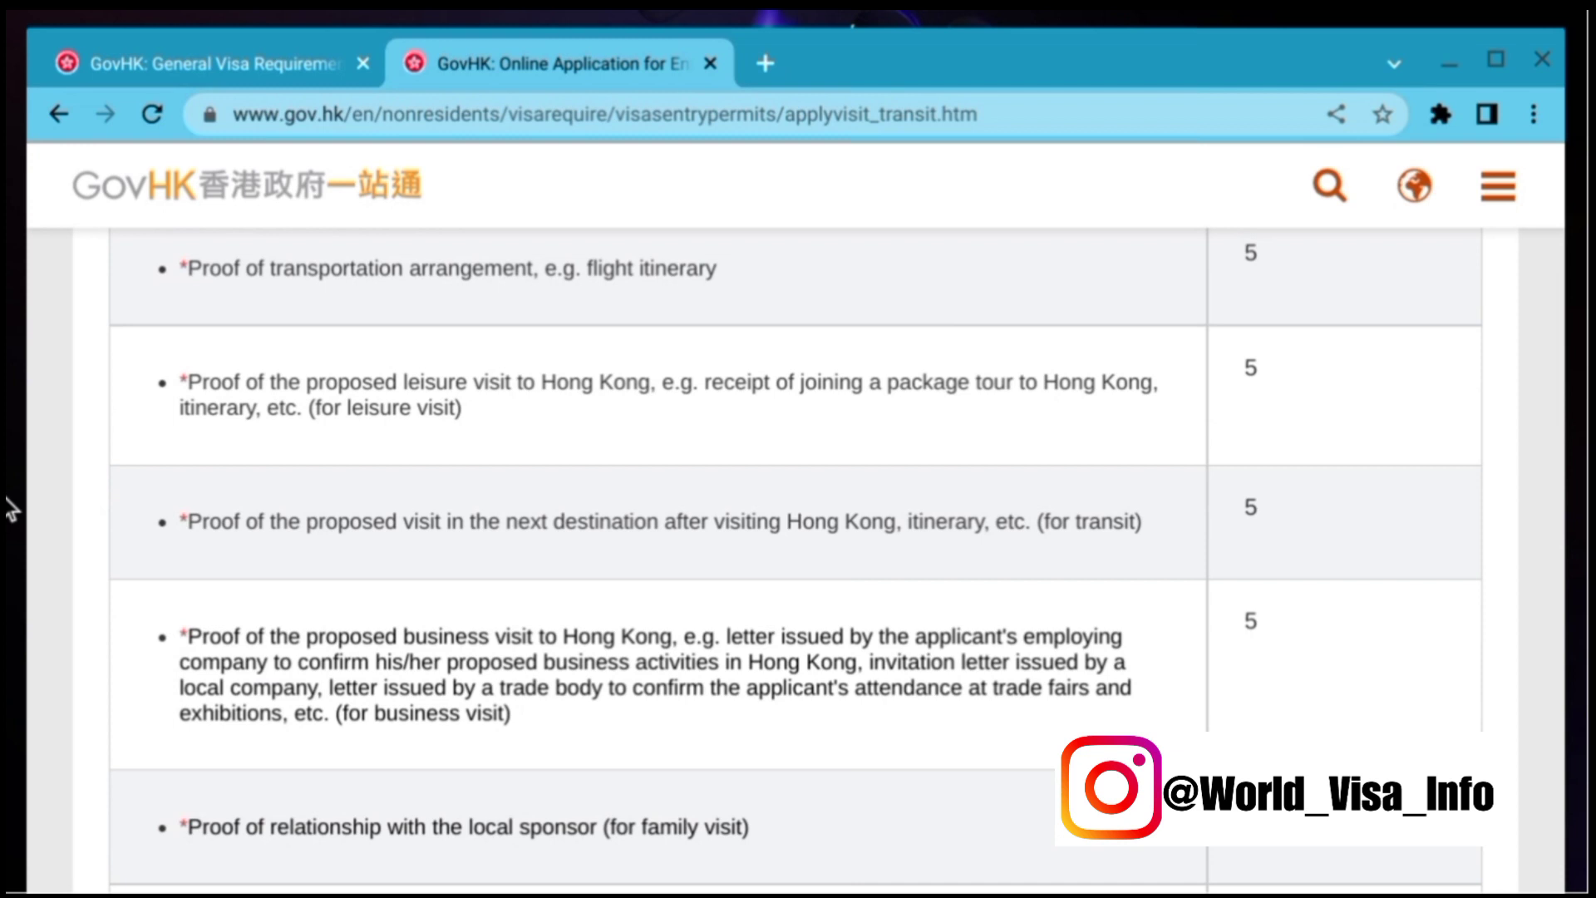
scroll(13, 509, down, 1)
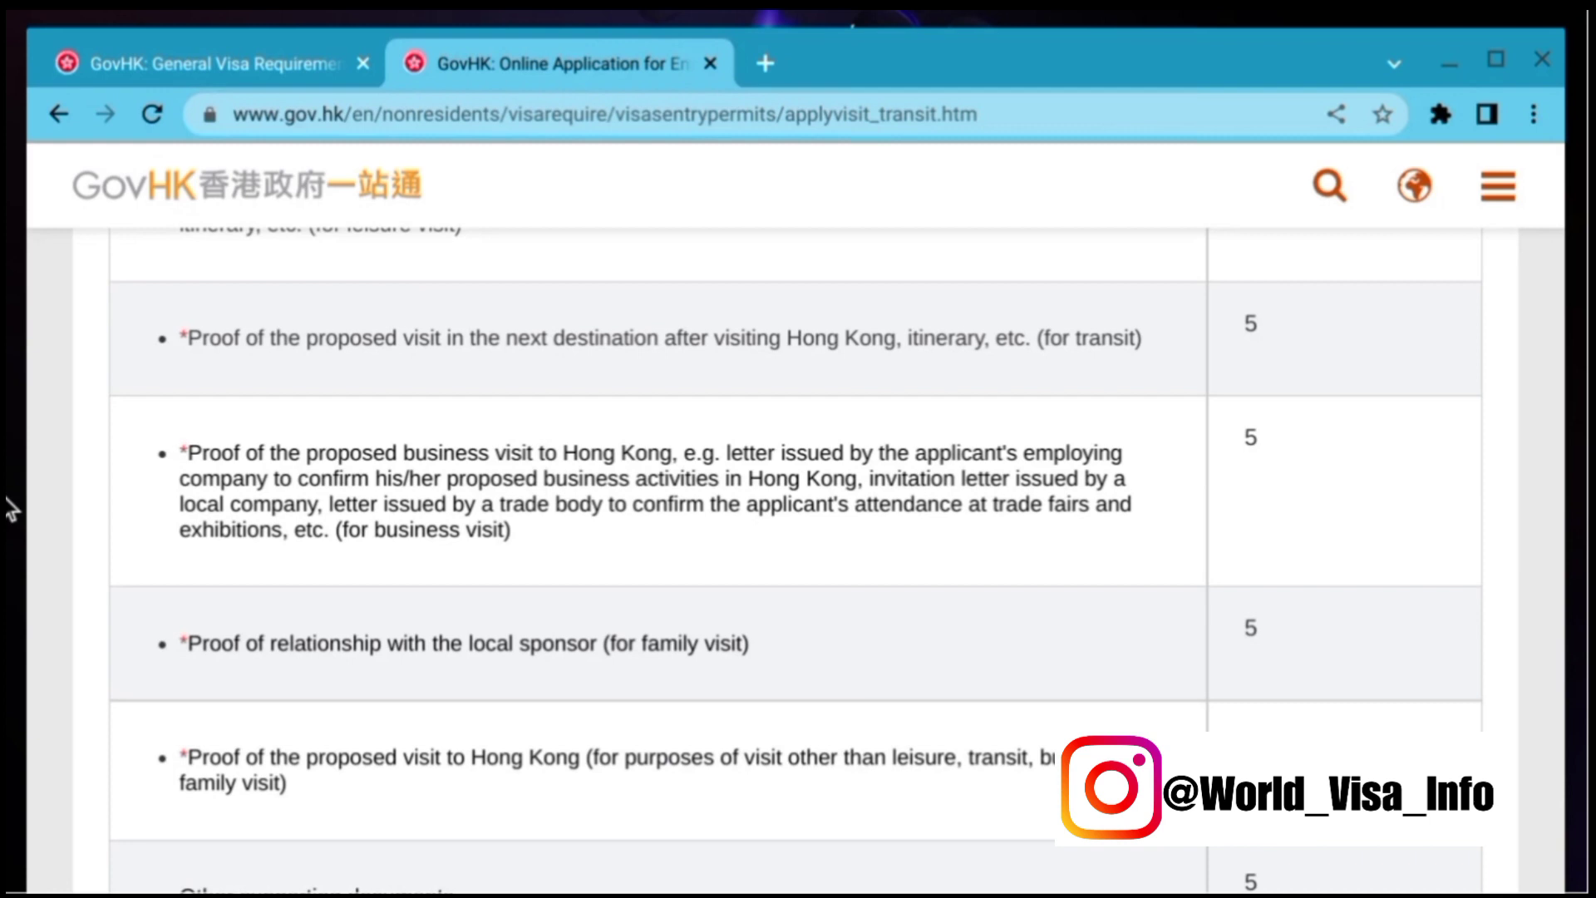
scroll(12, 509, down, 1)
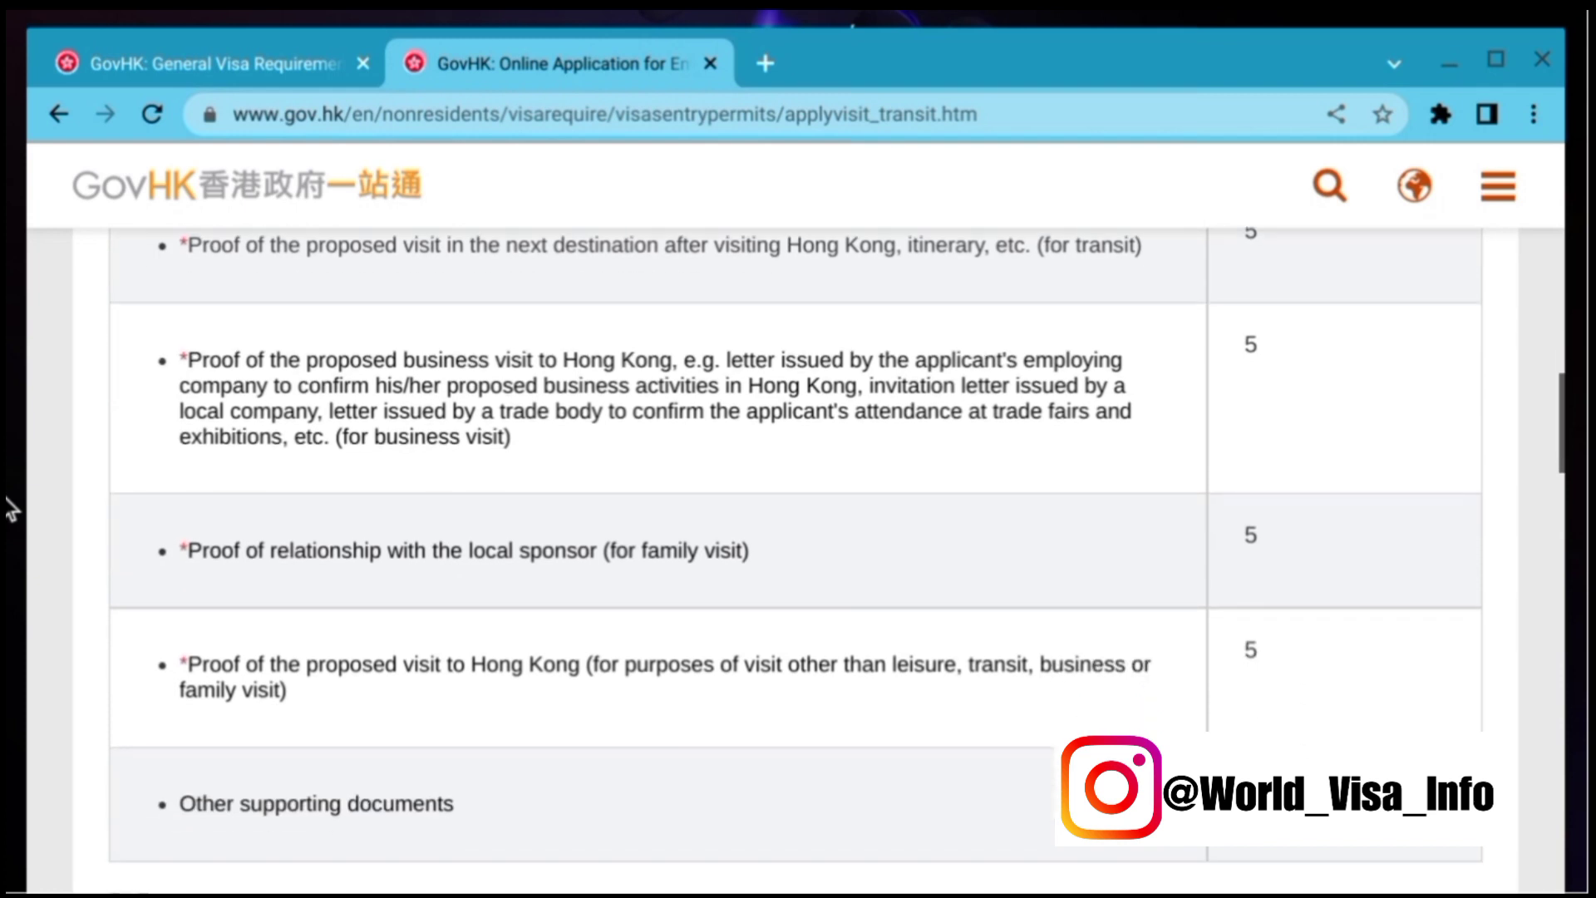
scroll(12, 509, down, 1)
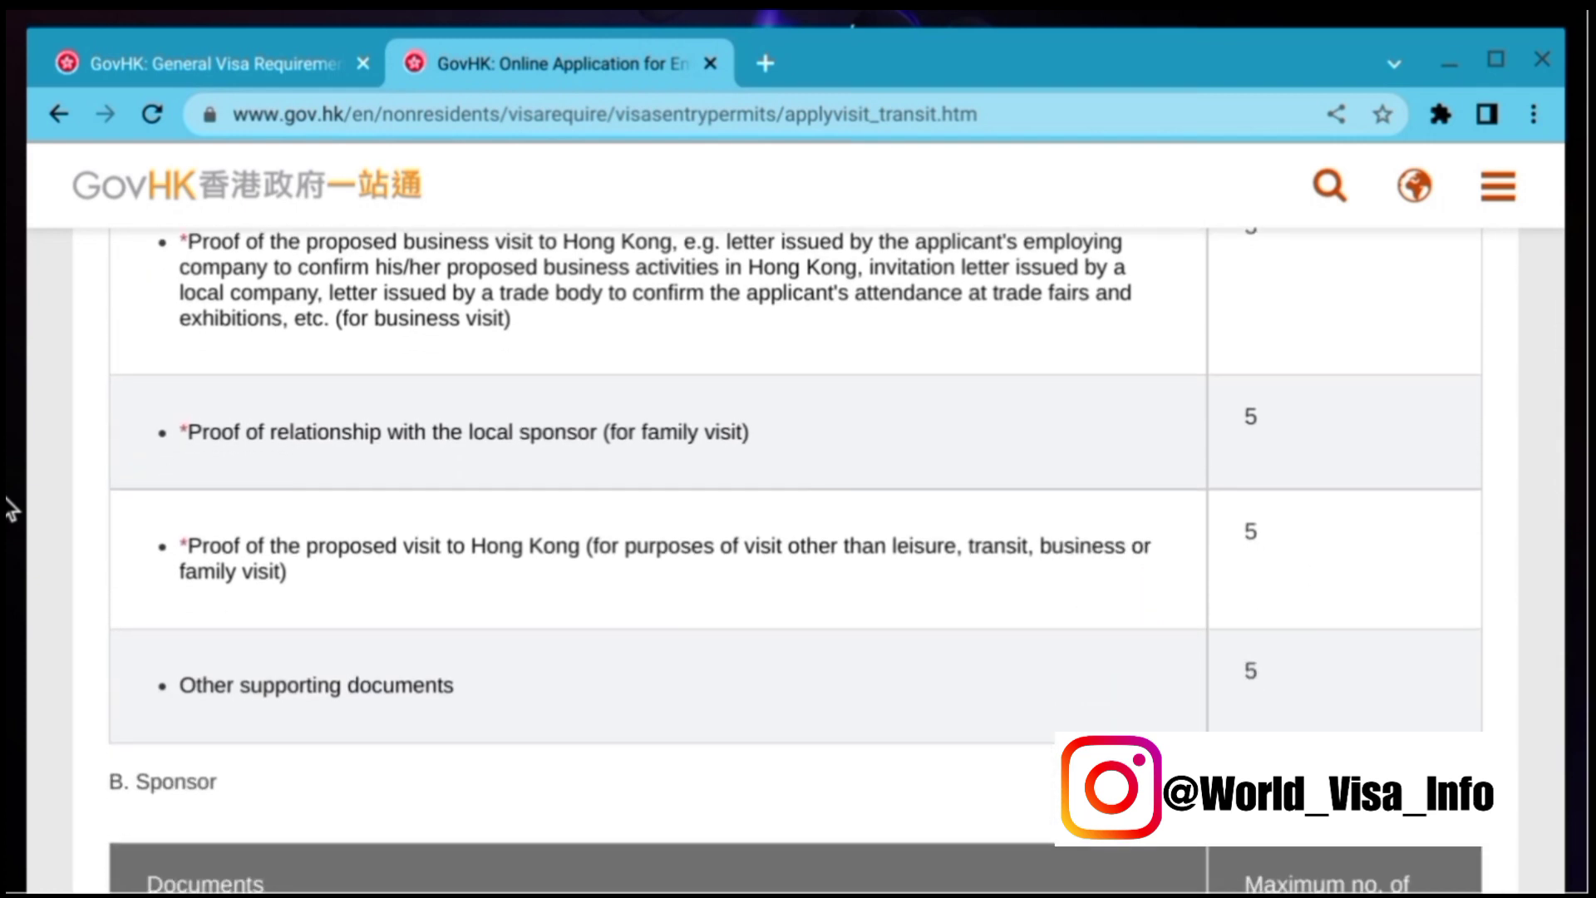
scroll(12, 509, down, 1)
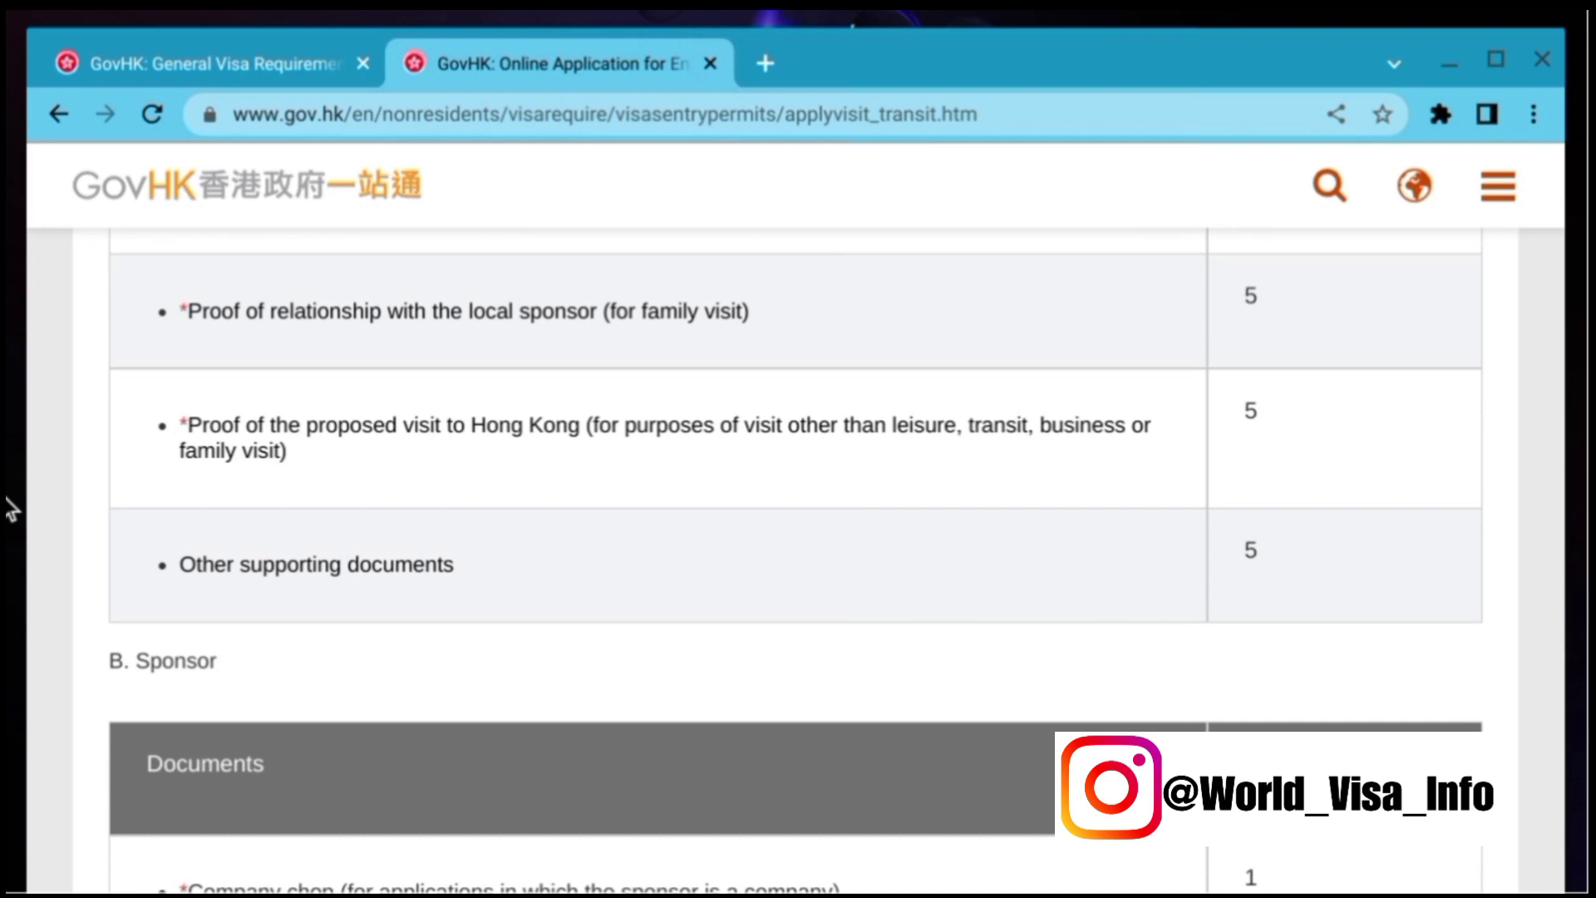
Go past the sponsor documents and file formats and start the online application for entry for visit/transit in Hong Kong.
scroll(795, 565, down, 2)
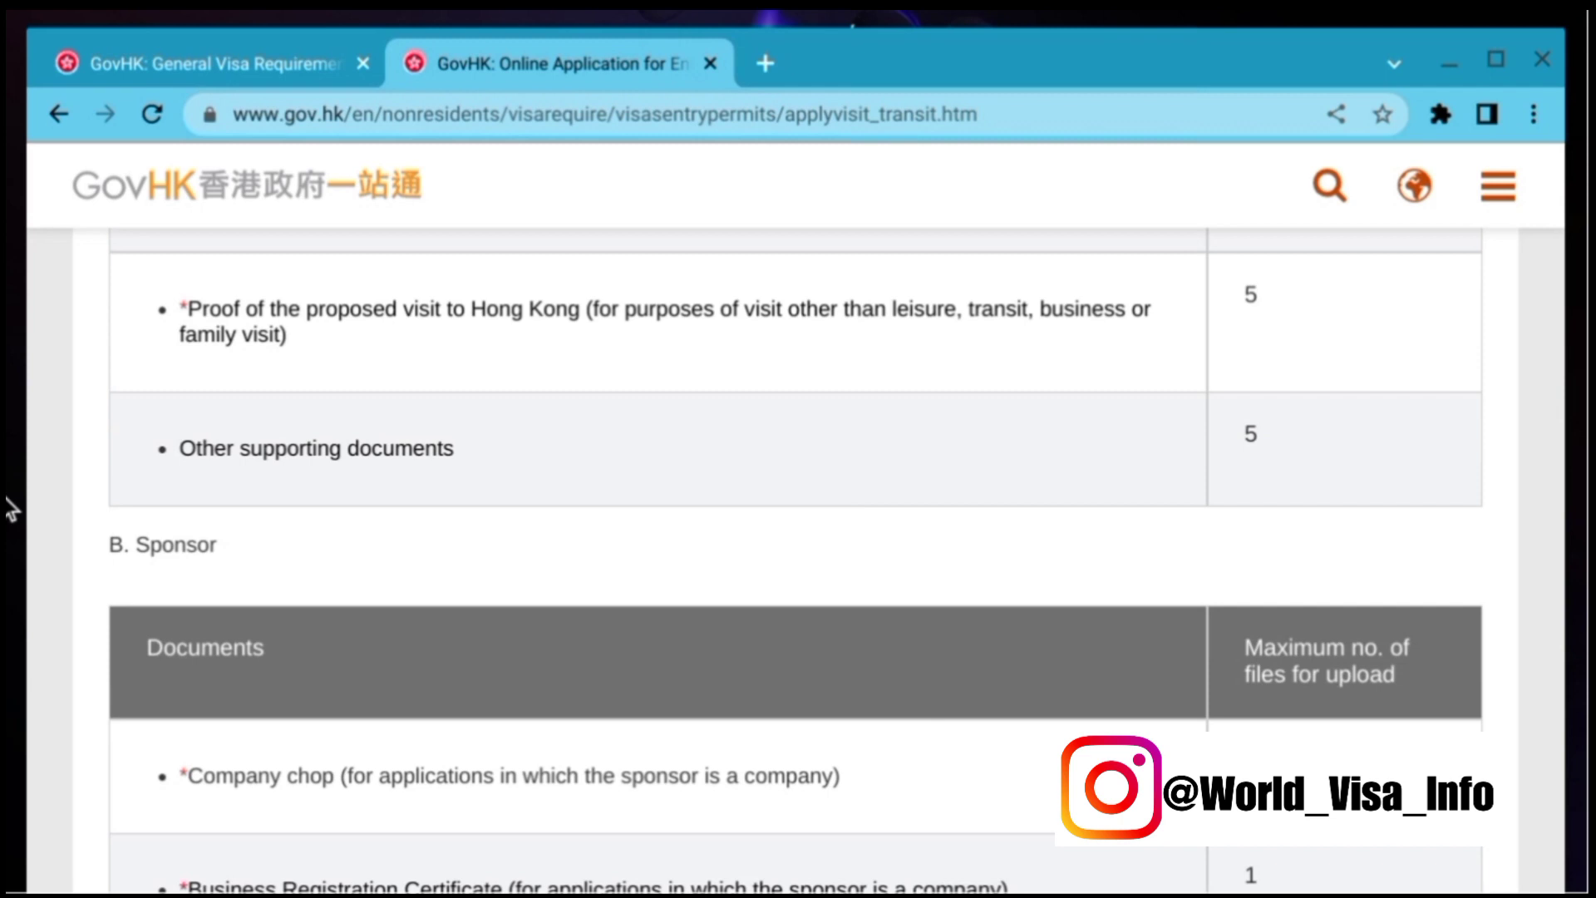
scroll(795, 565, down, 3)
scroll(795, 565, down, 1)
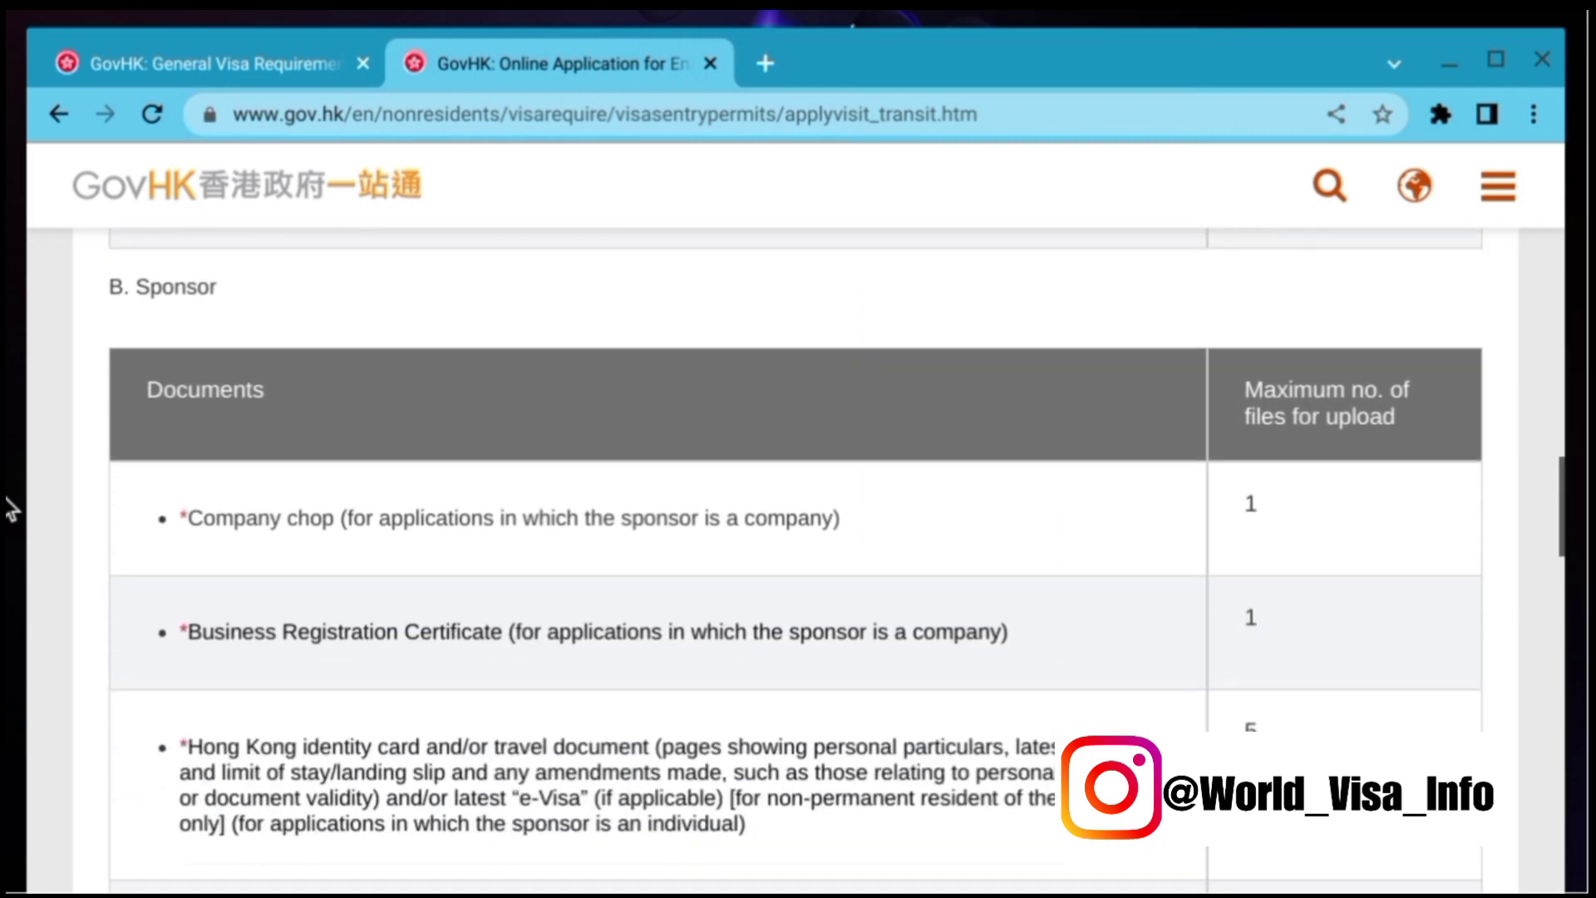
scroll(794, 565, down, 10)
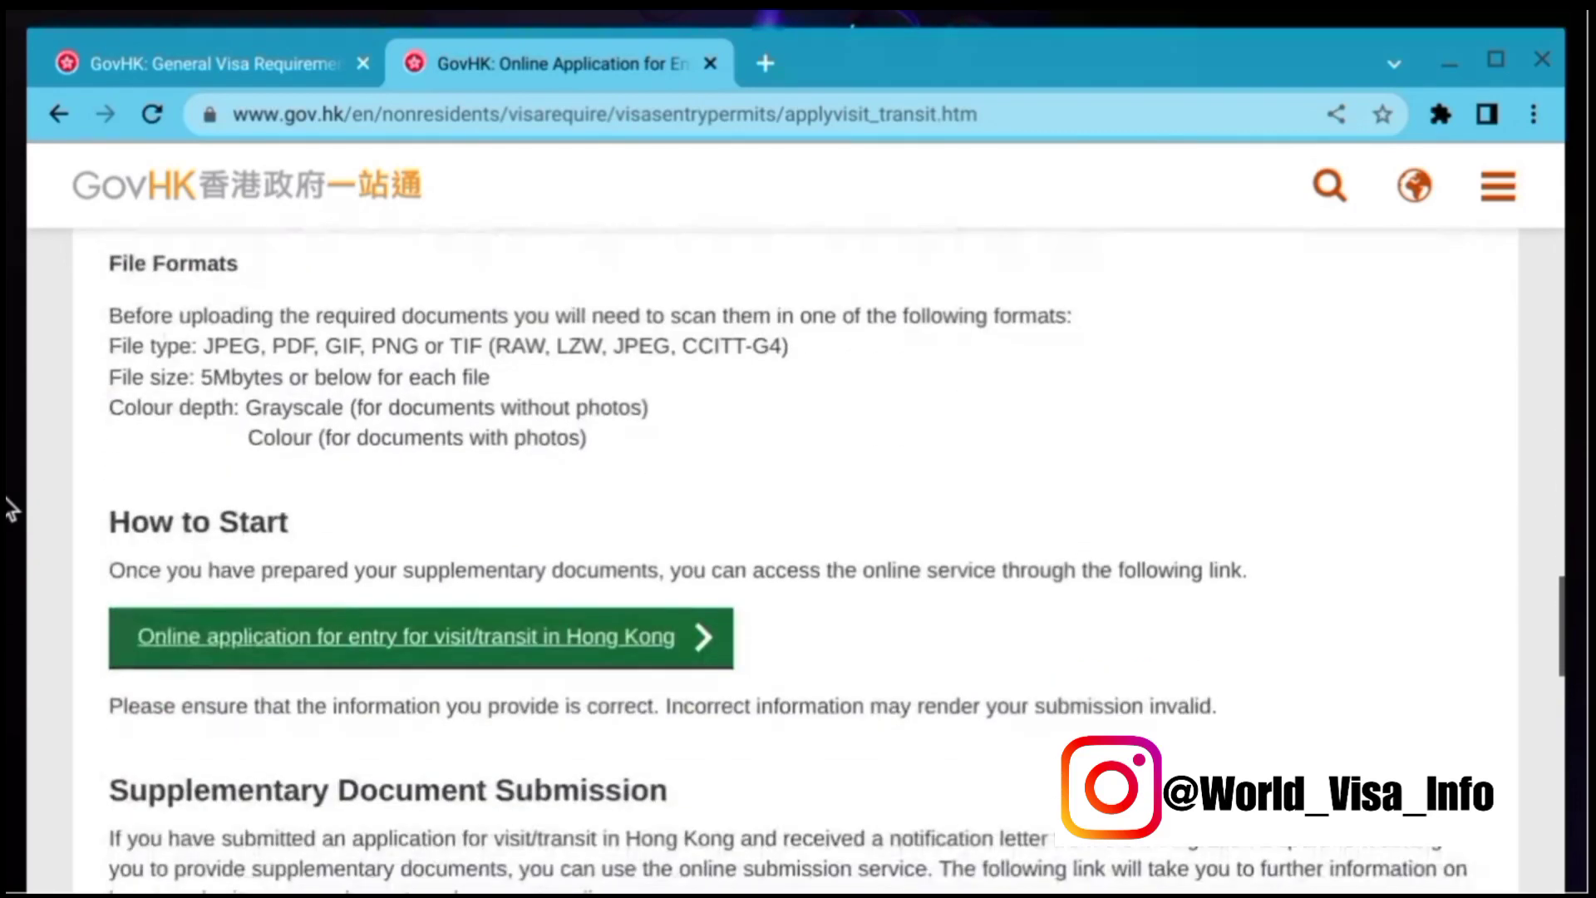
scroll(794, 566, down, 2)
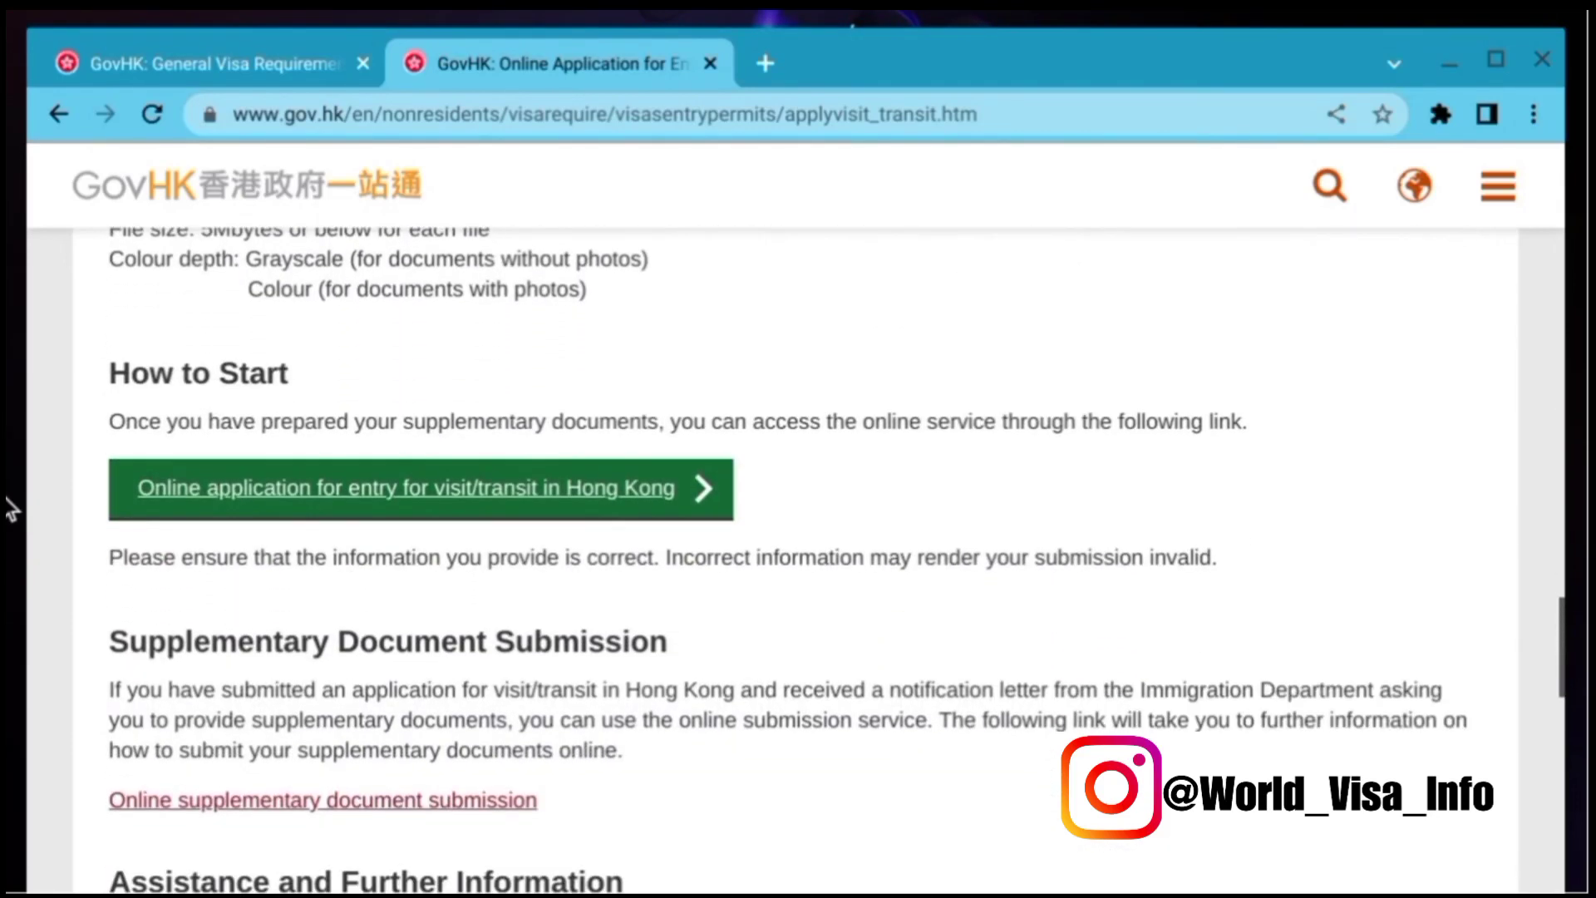
click(420, 488)
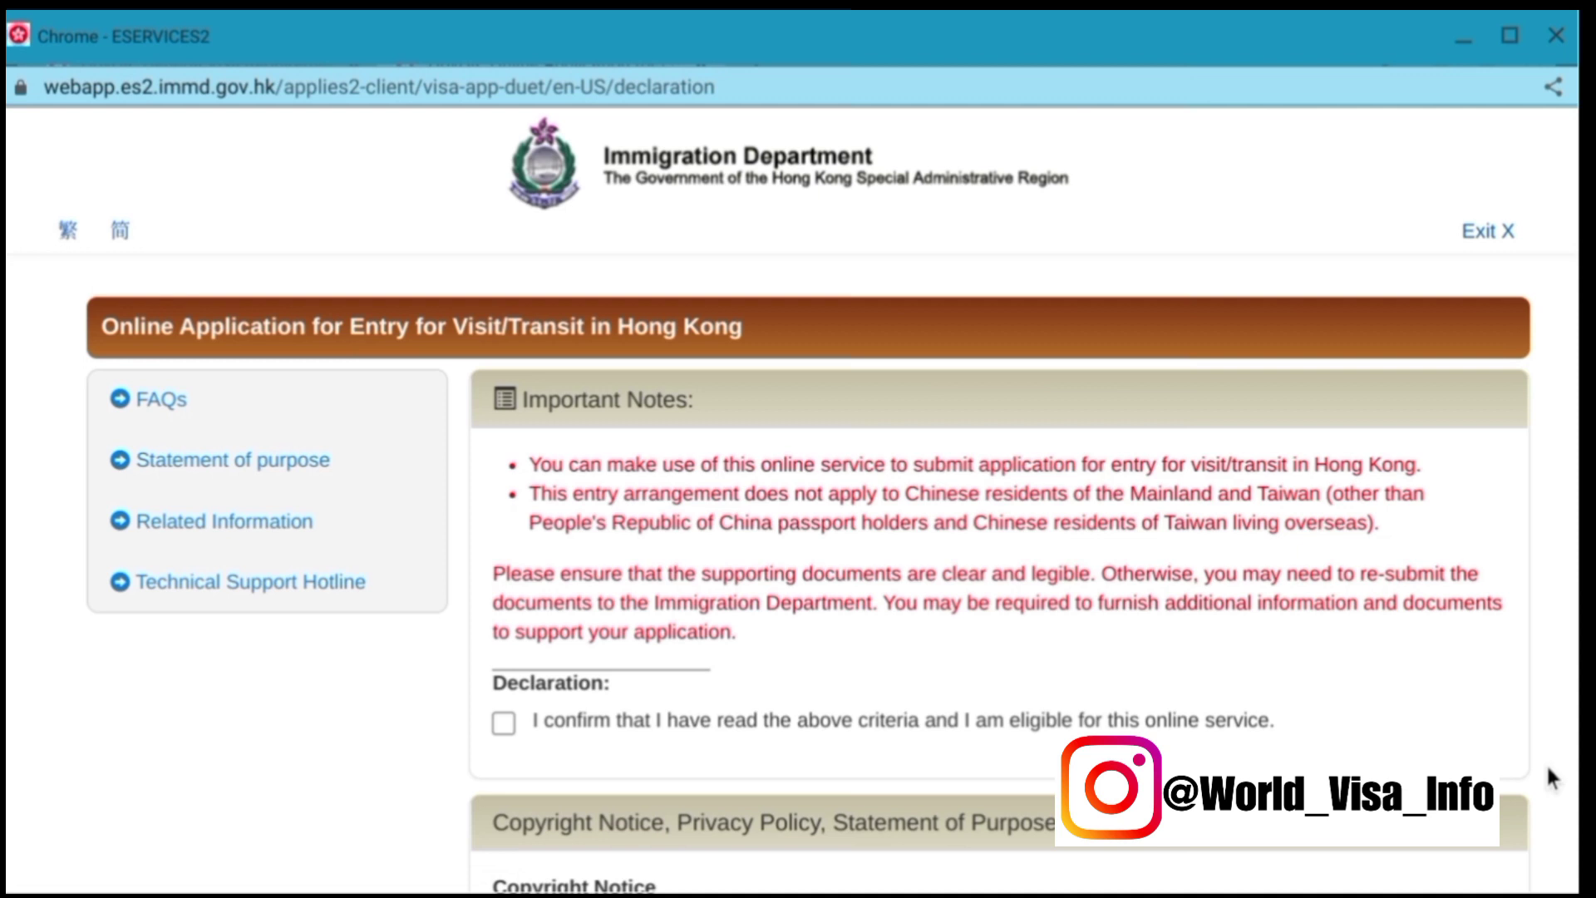
Read the important notes, the copyright and privacy notice, and the validation instructions on the online application's declaration page.
scroll(997, 557, down, 3)
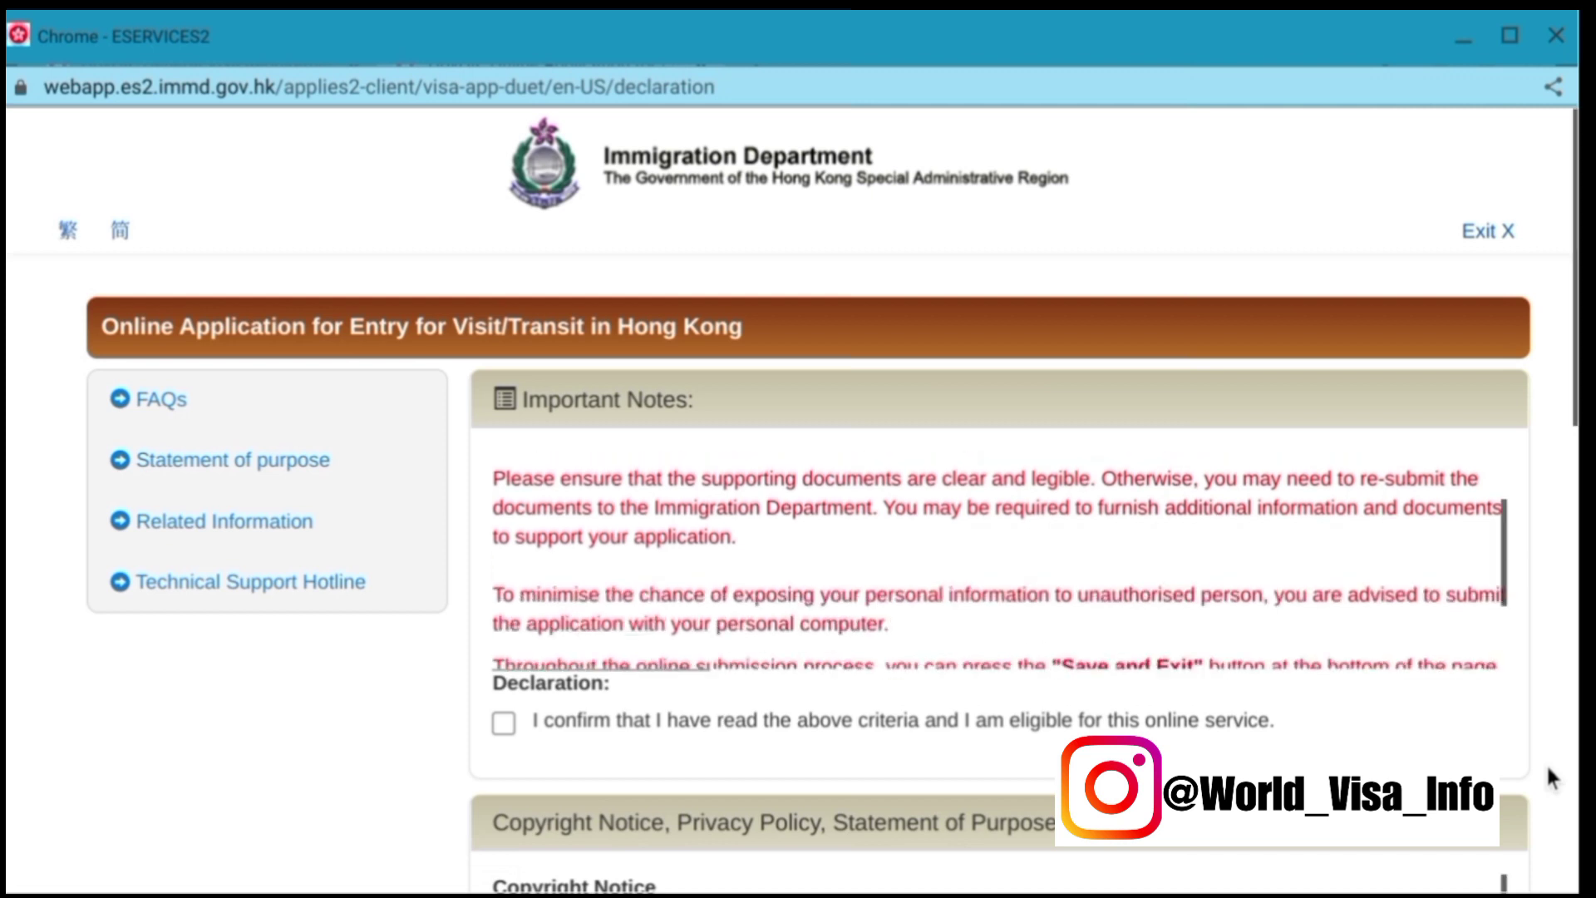
scroll(997, 557, up, 3)
scroll(997, 557, down, 2)
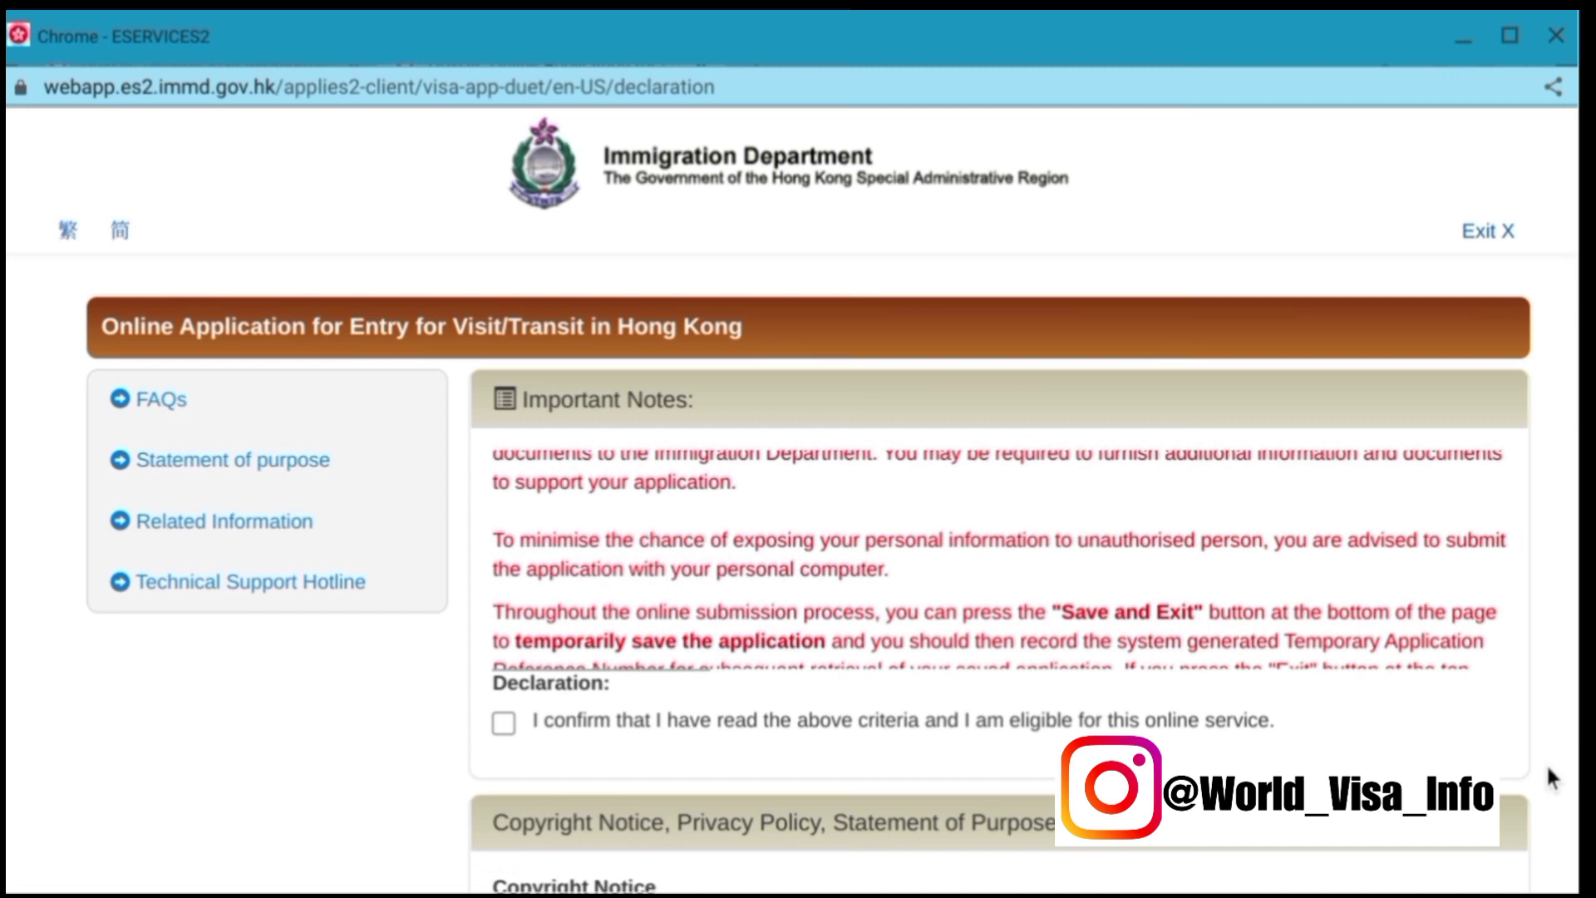
scroll(1551, 779, down, 3)
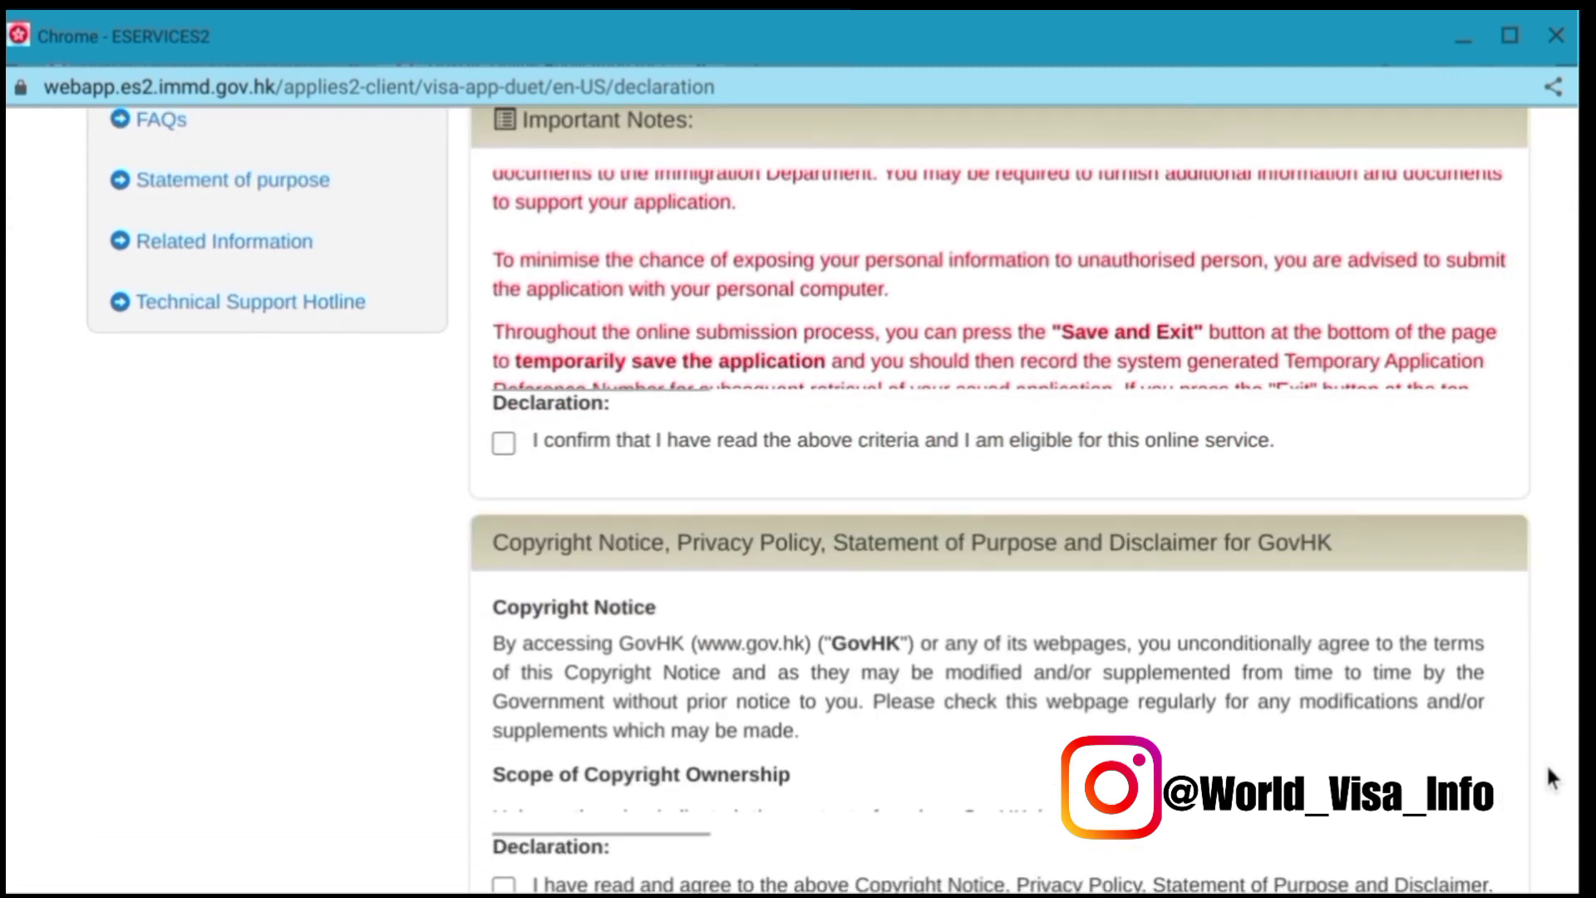
scroll(1551, 779, down, 2)
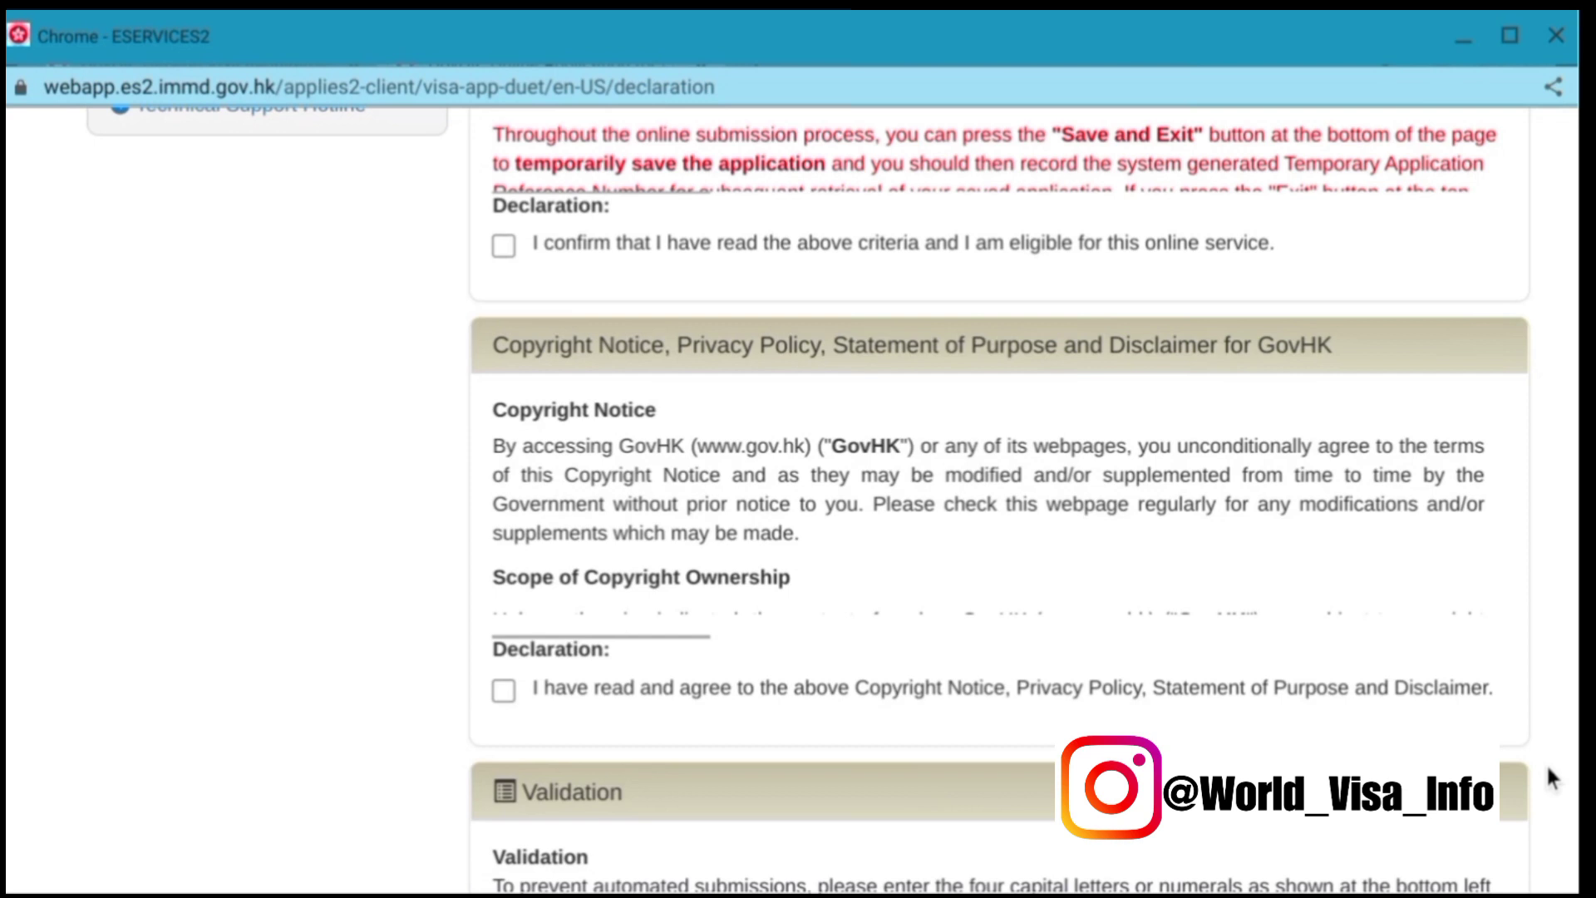
scroll(1552, 779, down, 2)
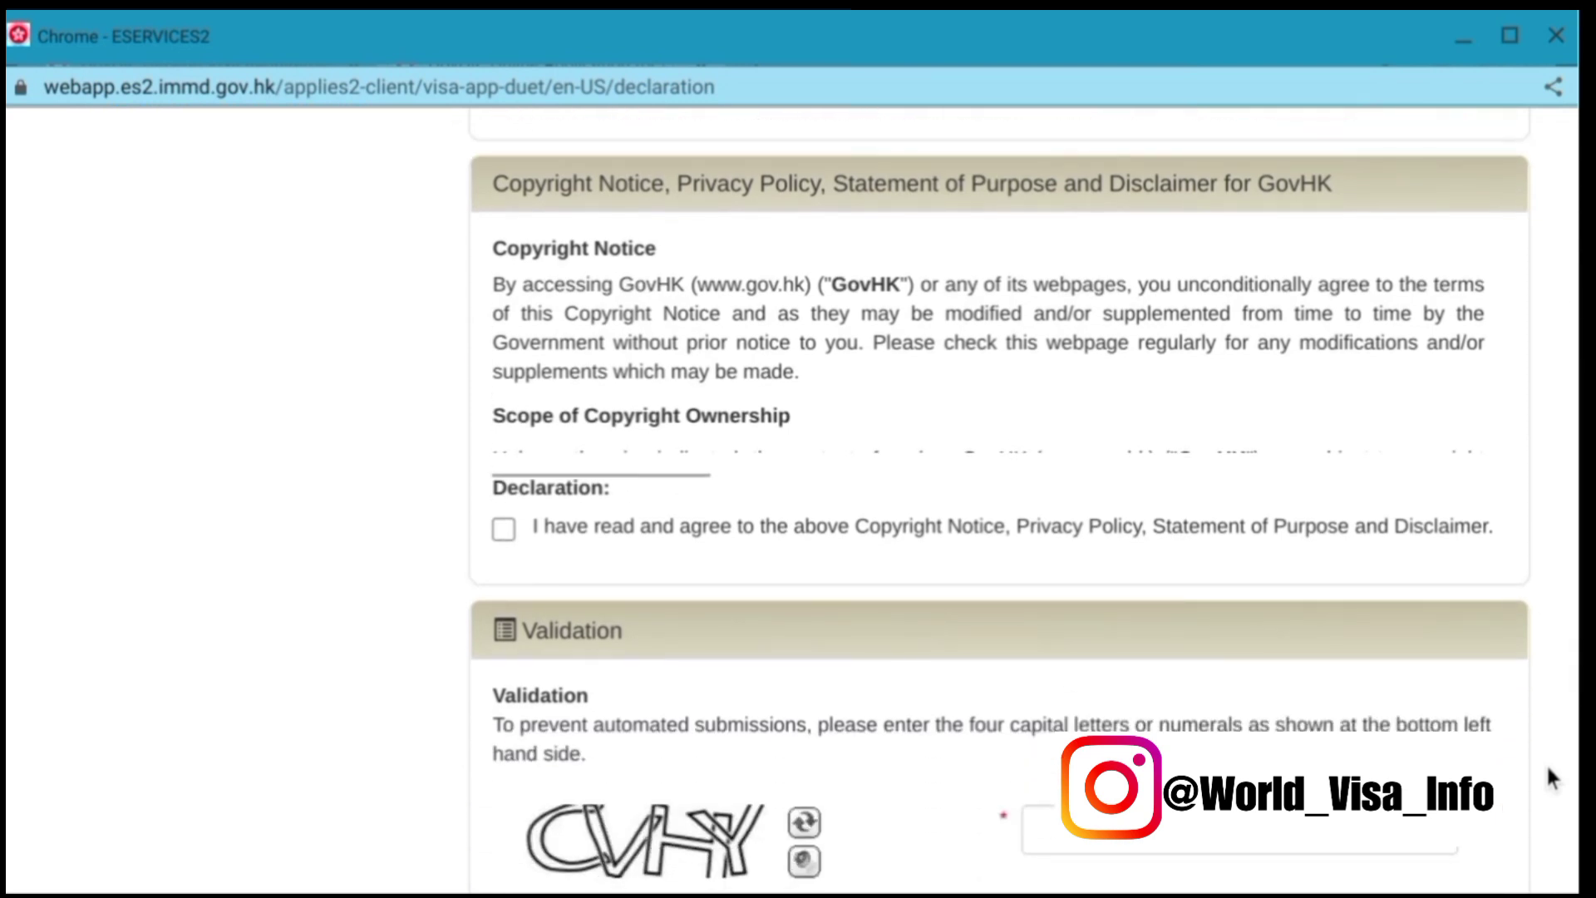
scroll(1551, 779, down, 3)
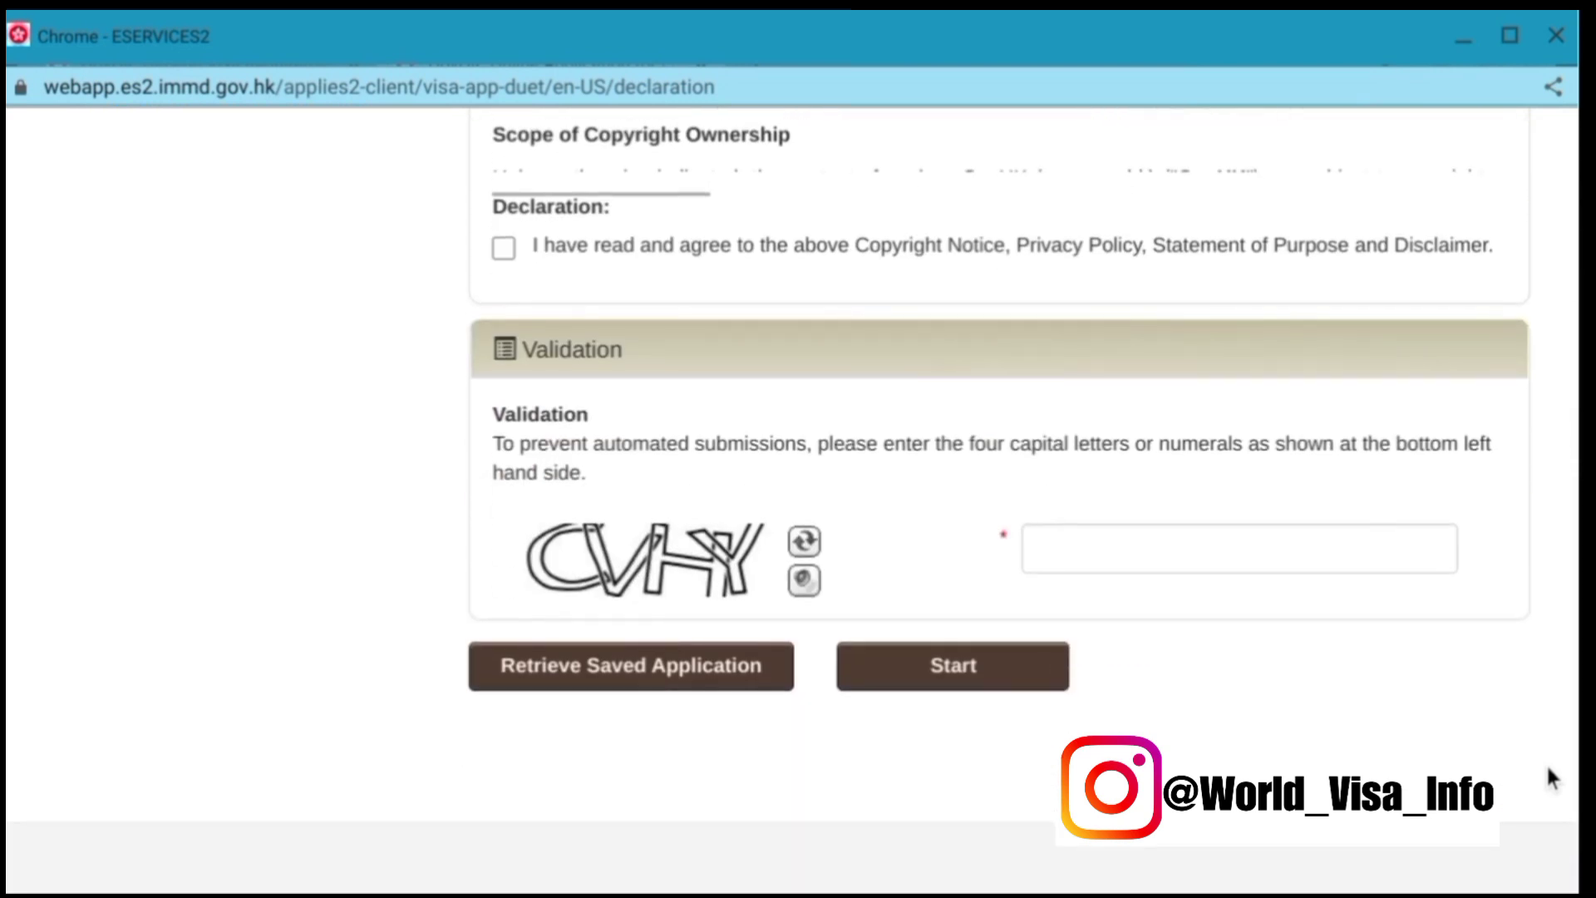
Accept the declarations, enter the validation code from the image and start the application form.
scroll(1551, 779, up, 4)
scroll(1552, 779, down, 7)
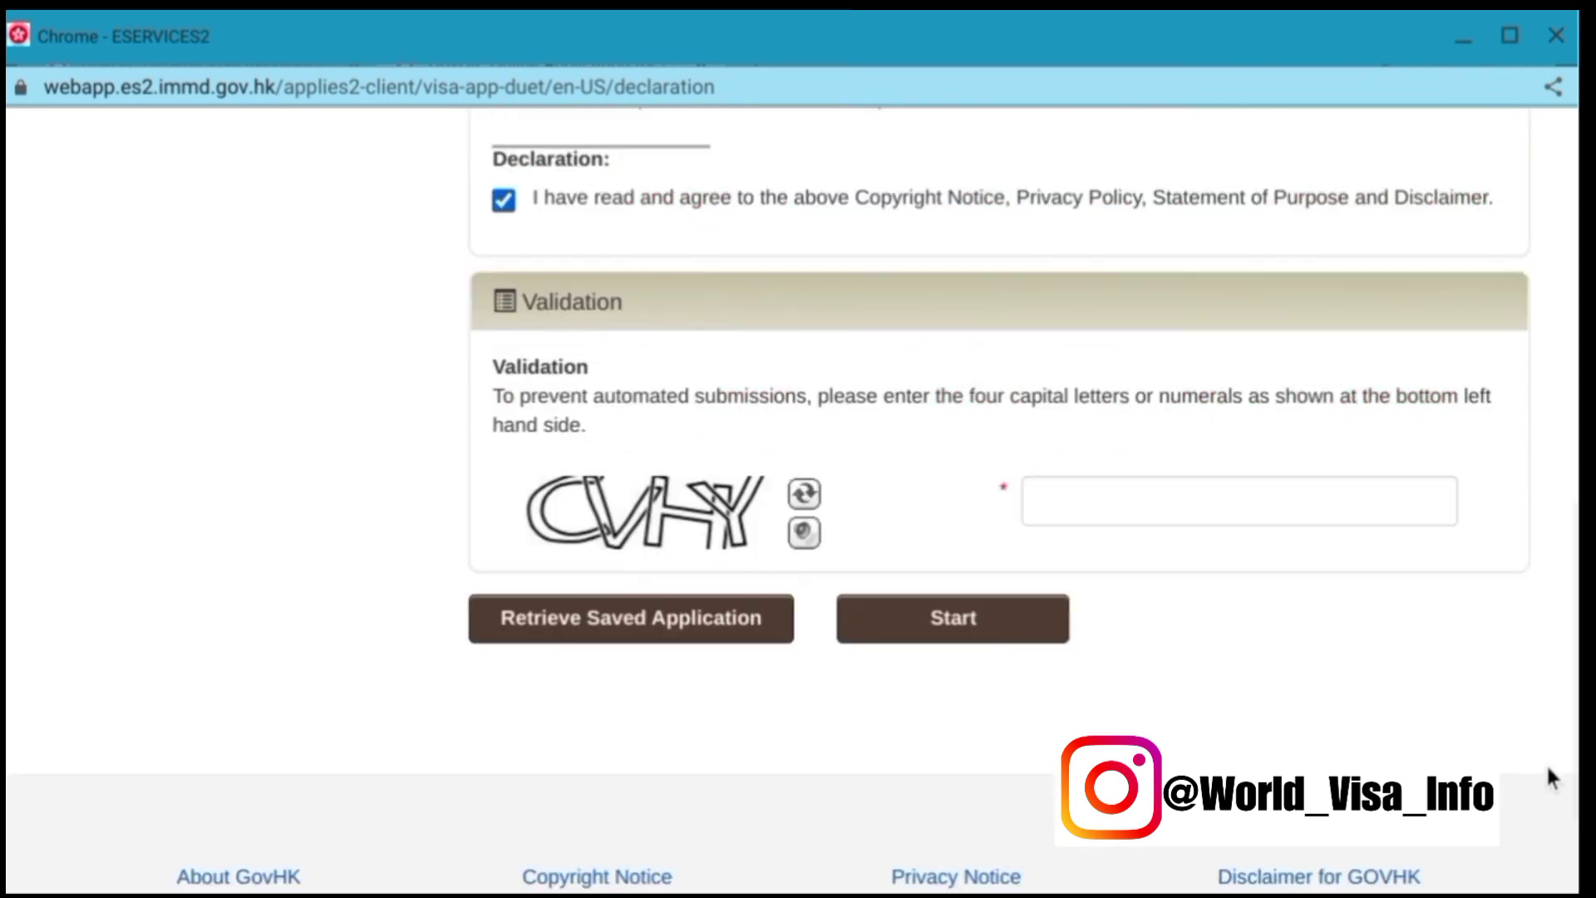
key(Tab)
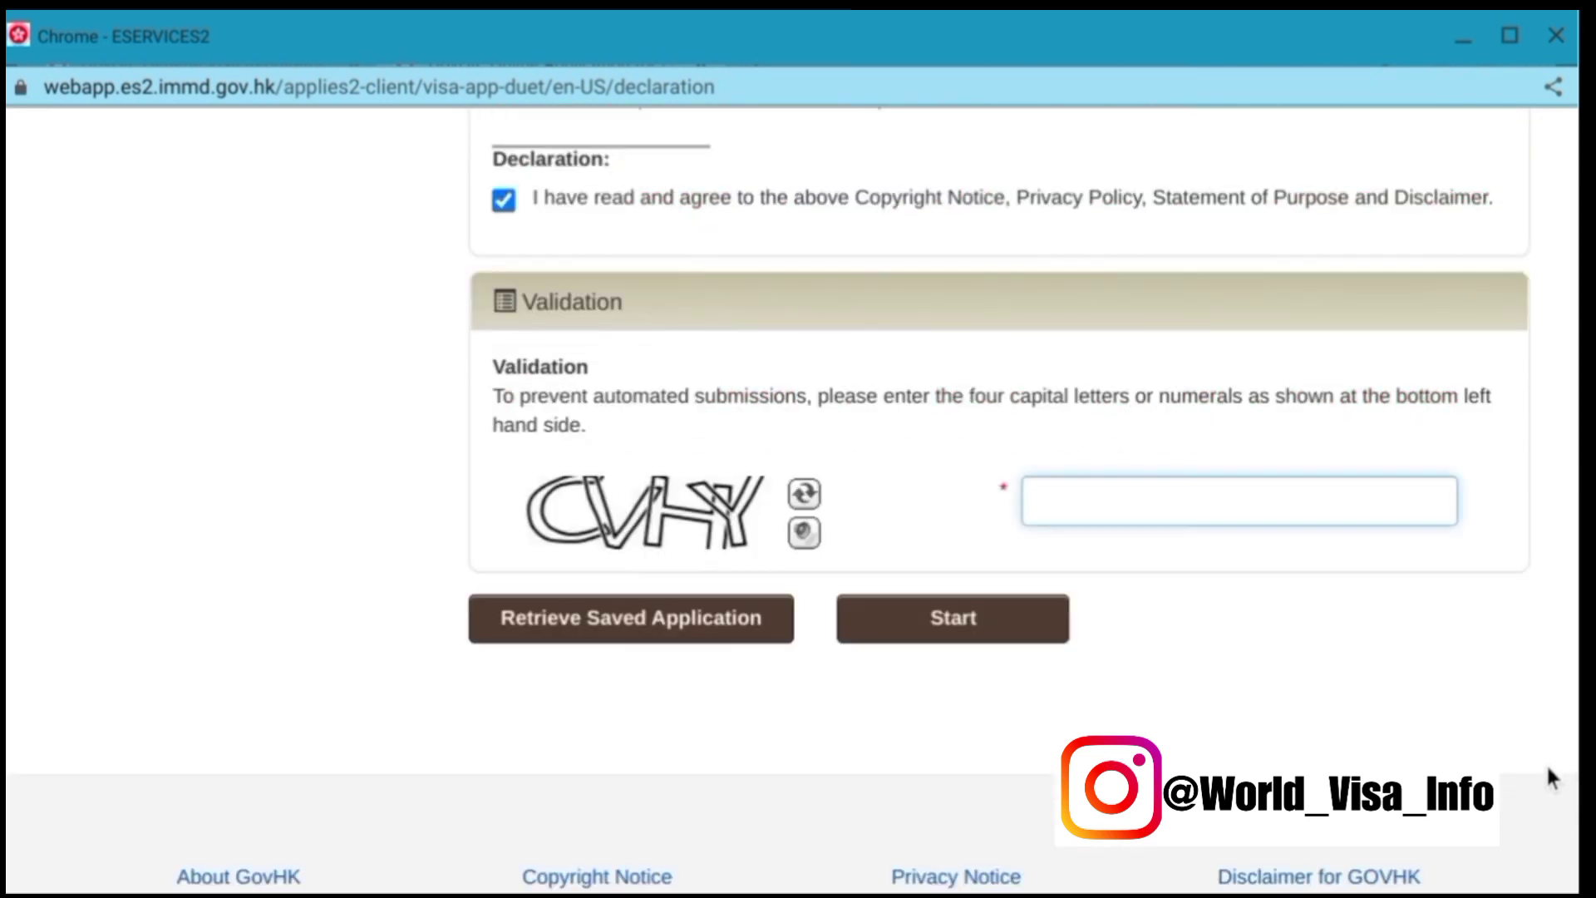
text(CVHY)
key(Return)
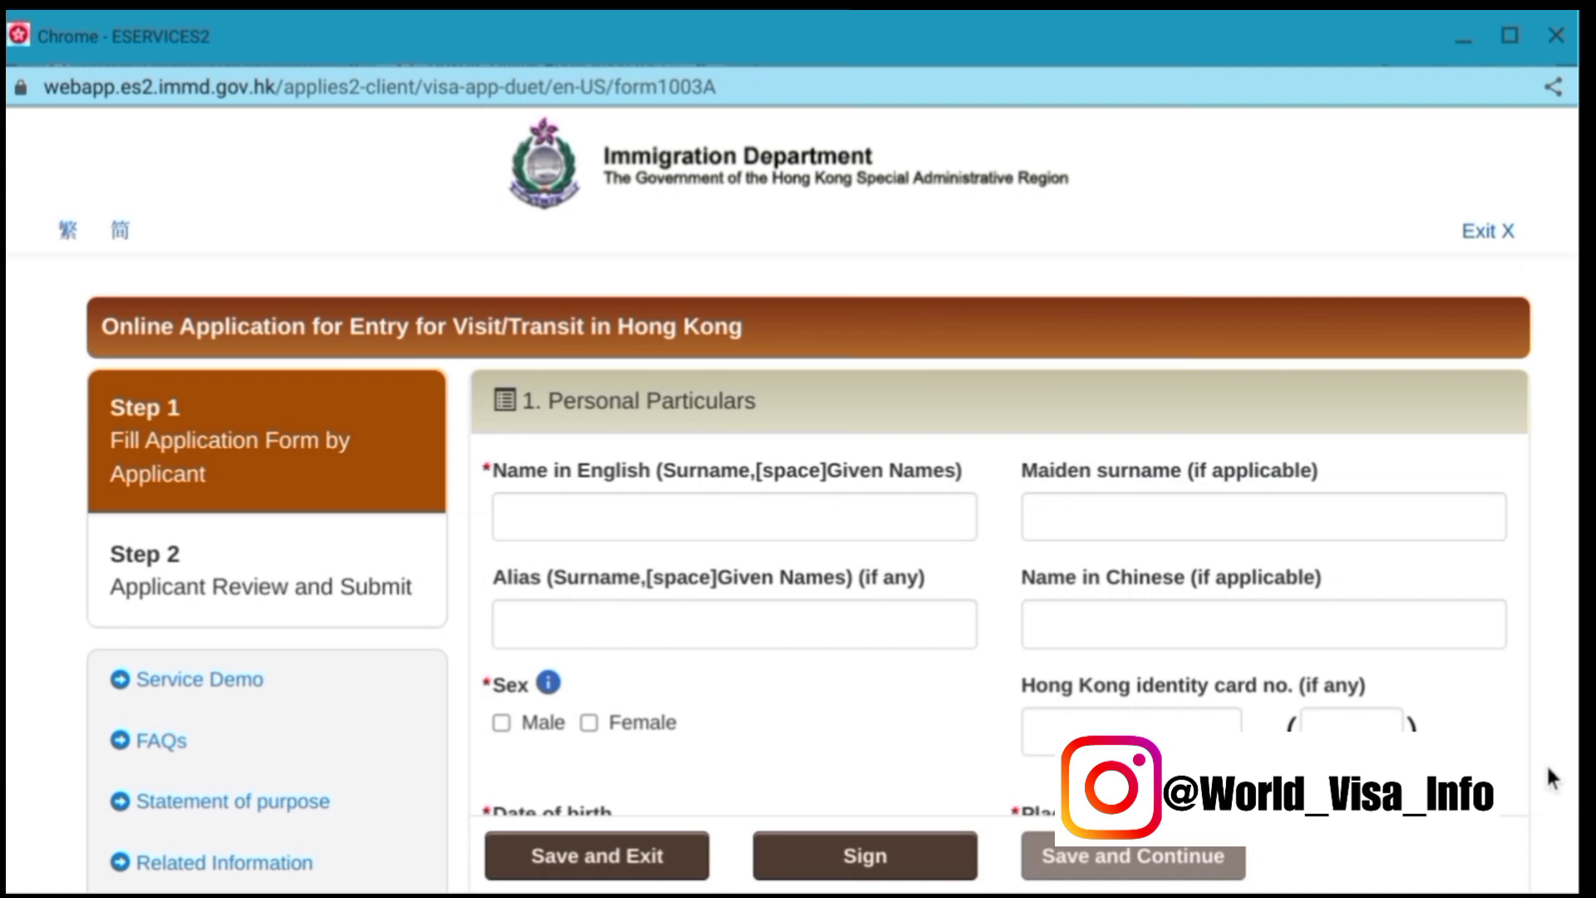
Review the Personal Particulars fields from name, sex and date of birth through marital status, nationality and travel document details.
scroll(1551, 779, down, 2)
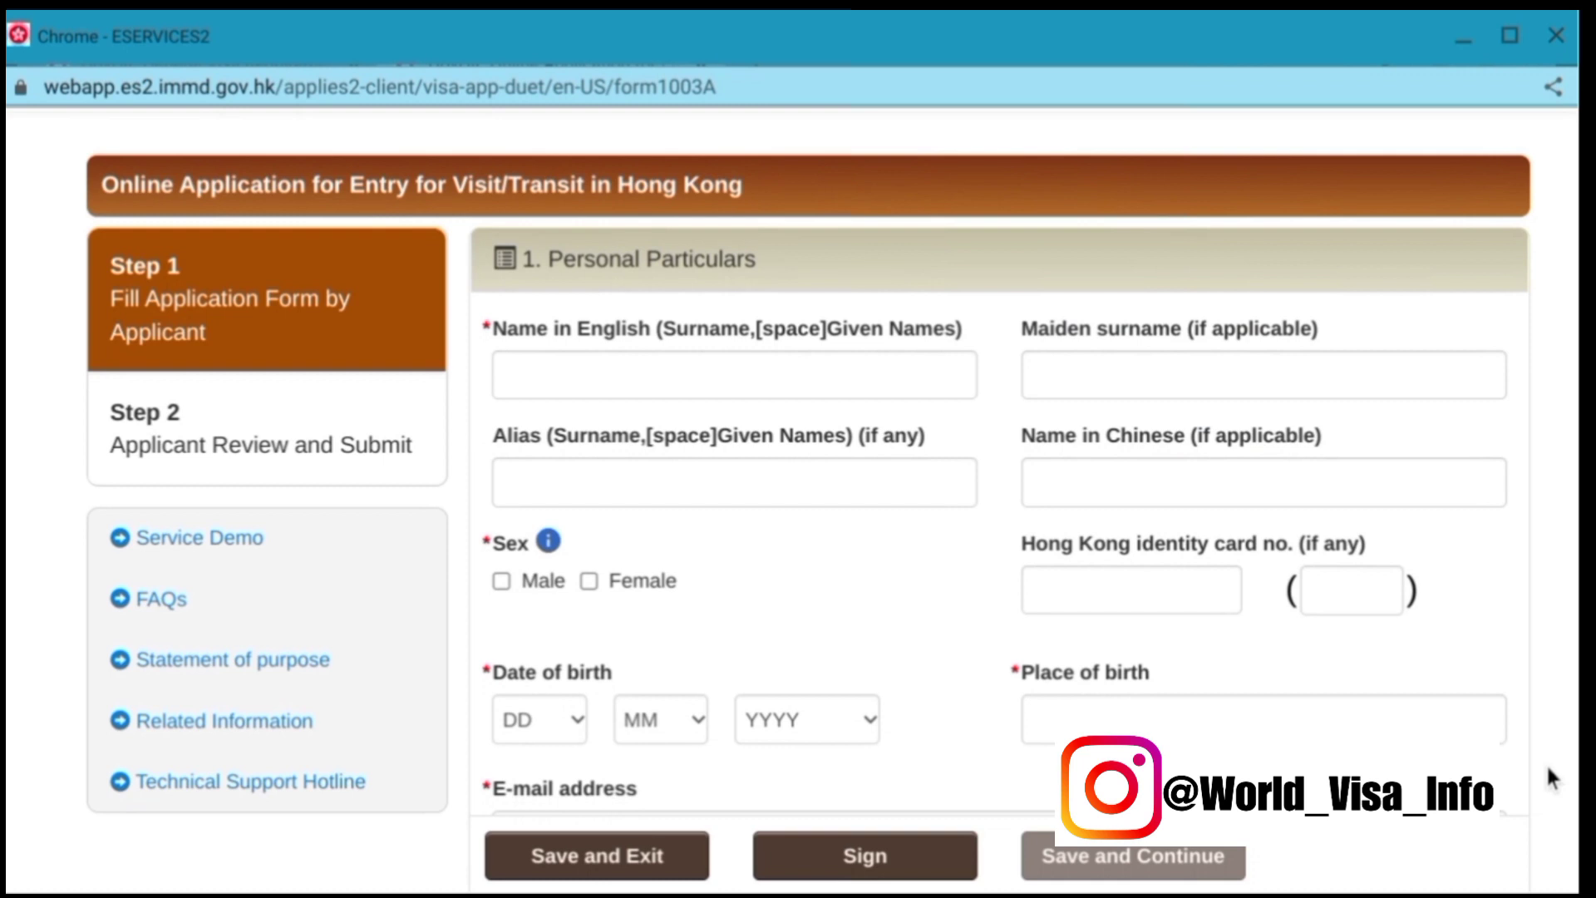
scroll(1551, 779, down, 1)
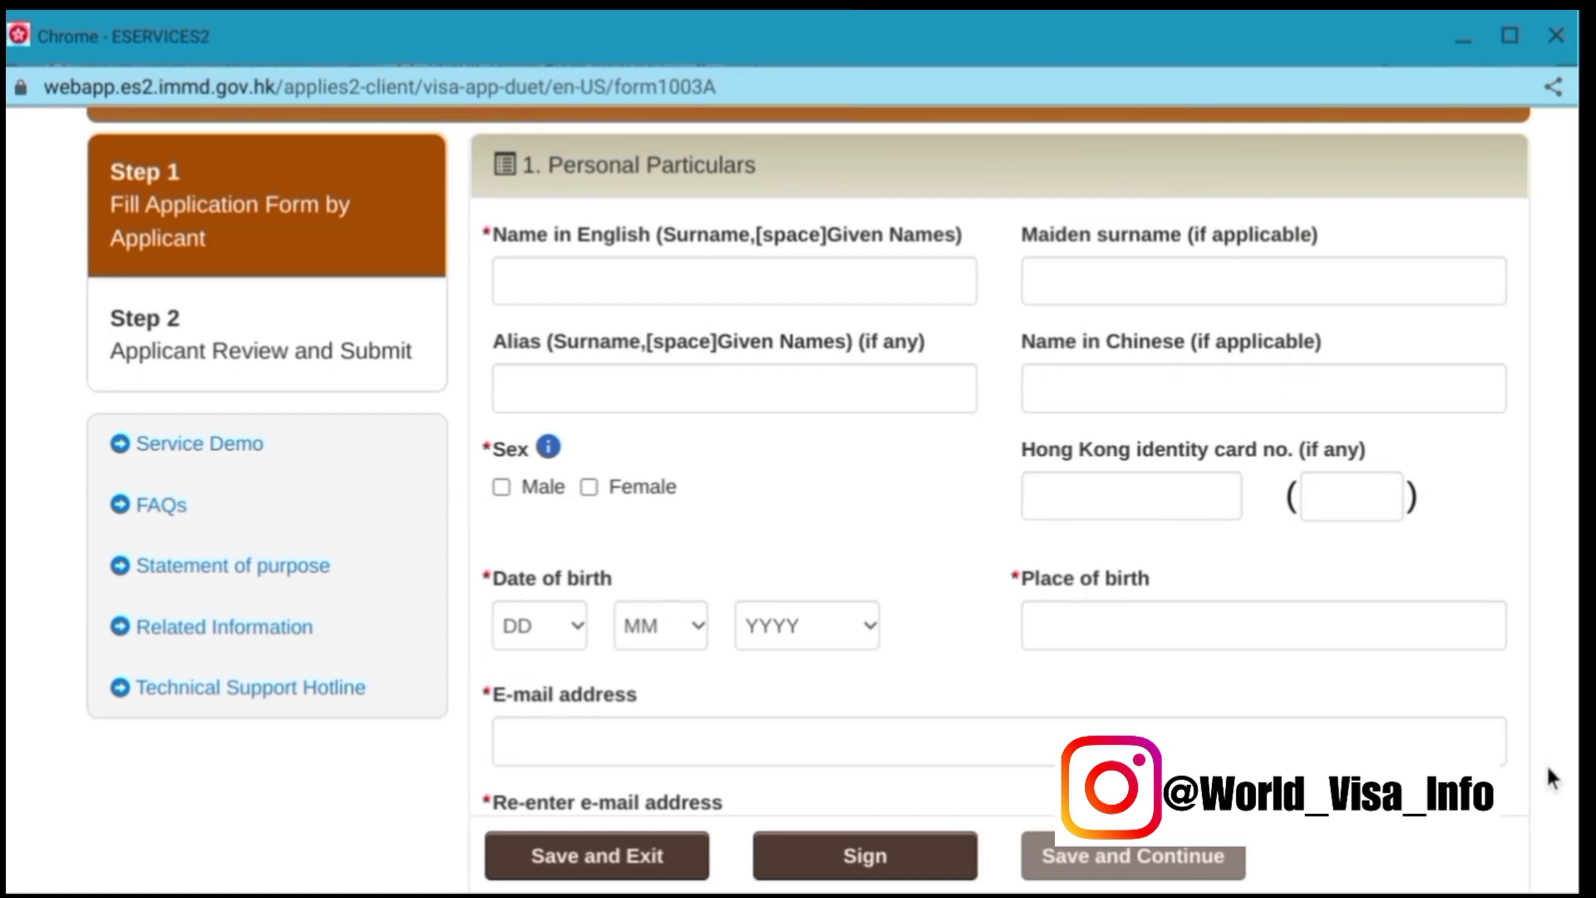
scroll(1551, 779, down, 2)
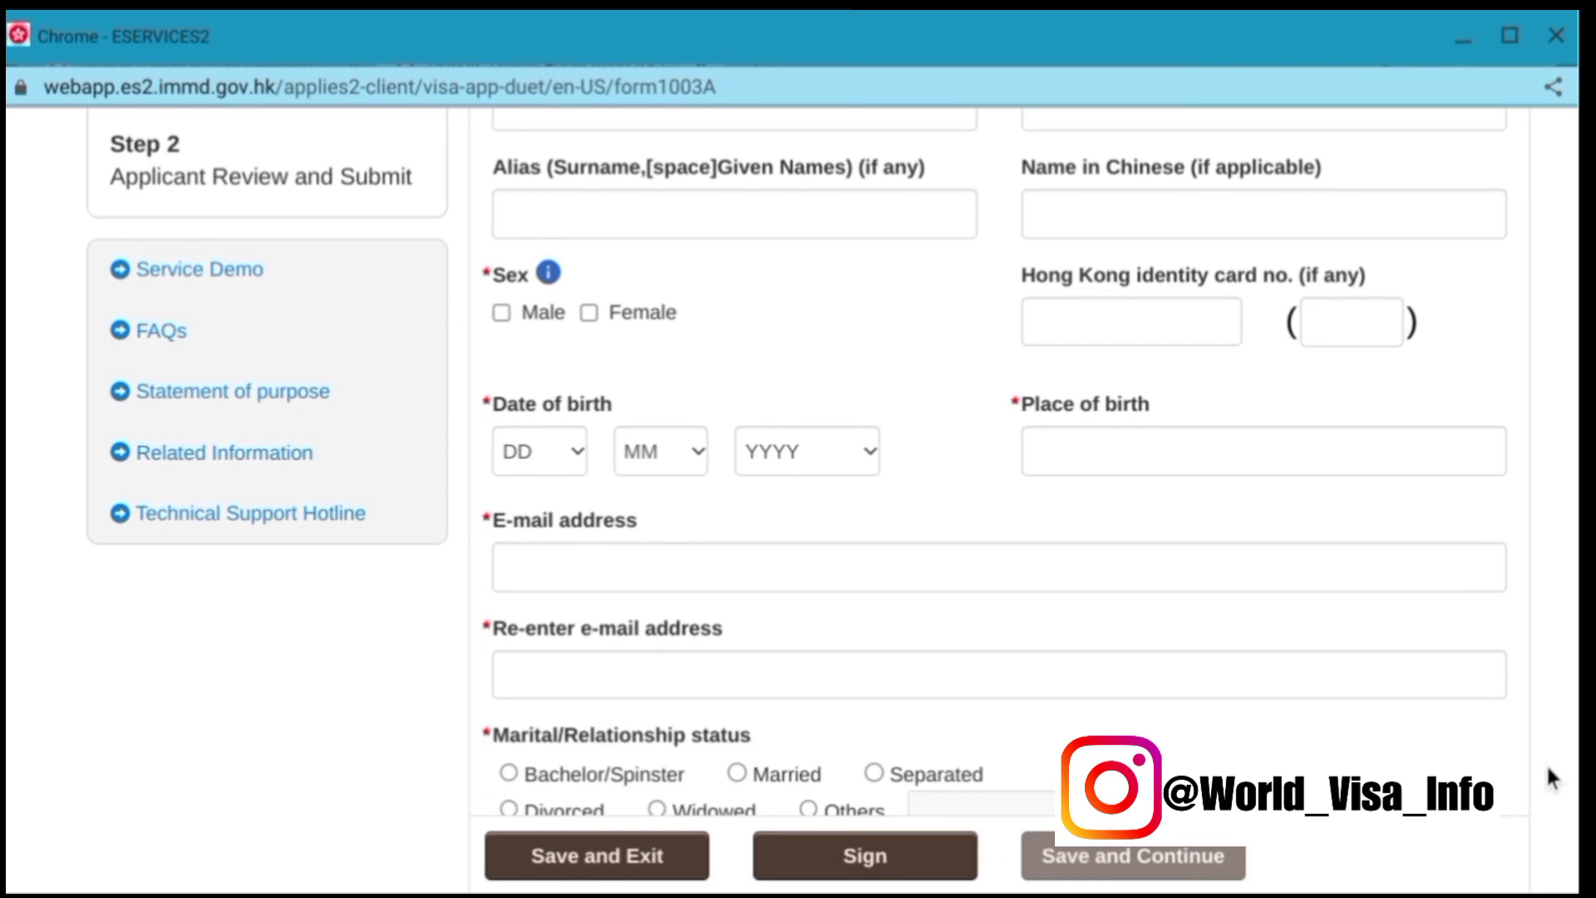
scroll(1552, 779, down, 2)
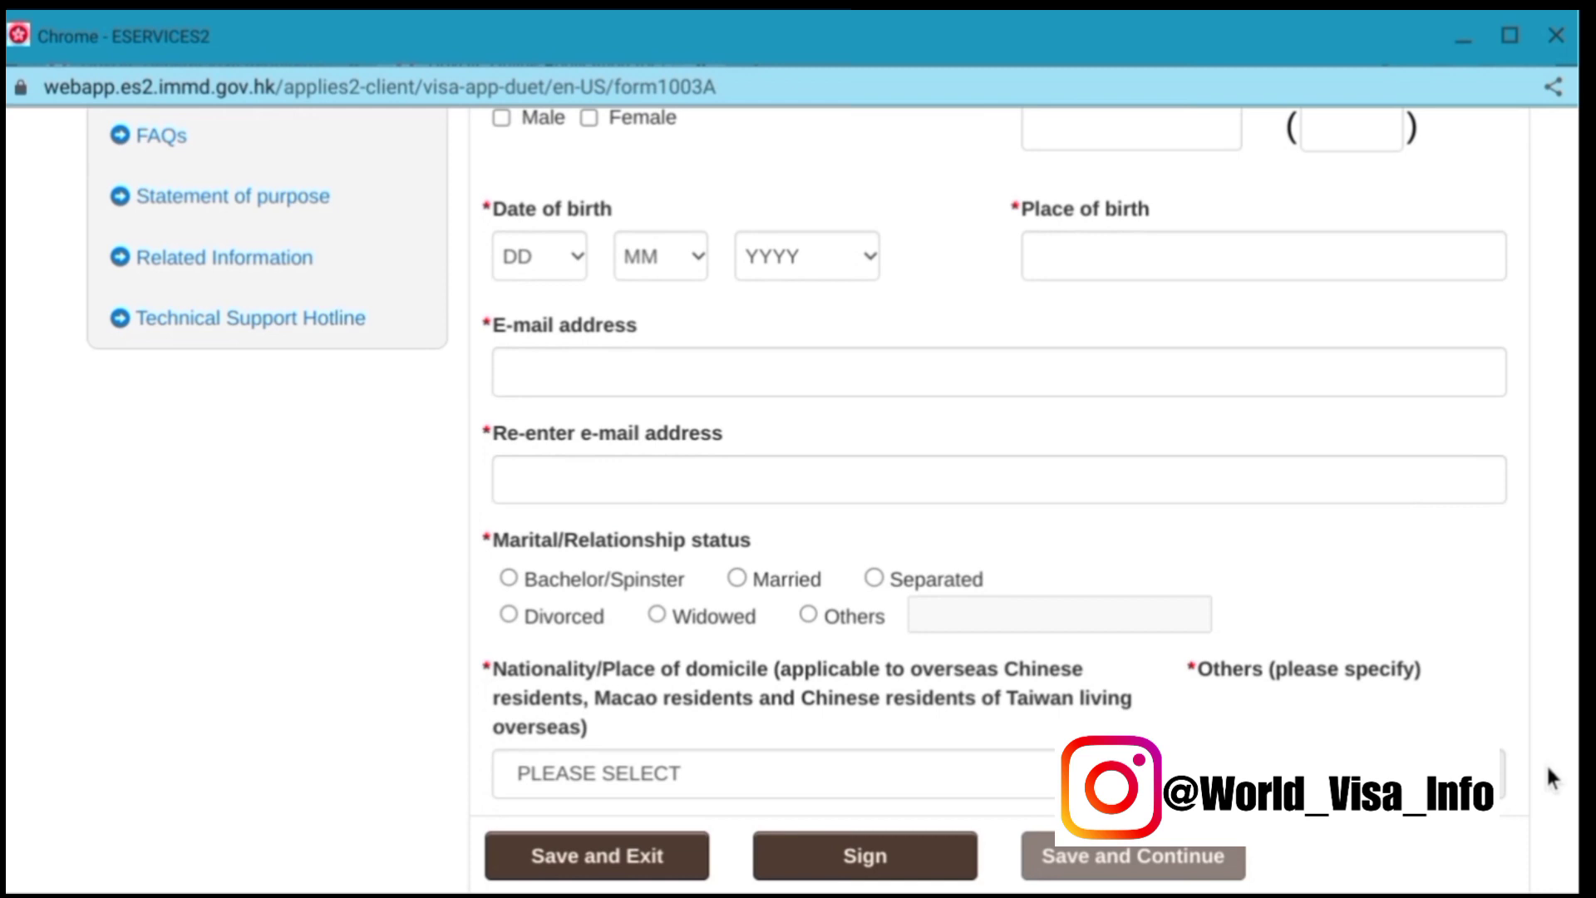
scroll(1551, 779, down, 3)
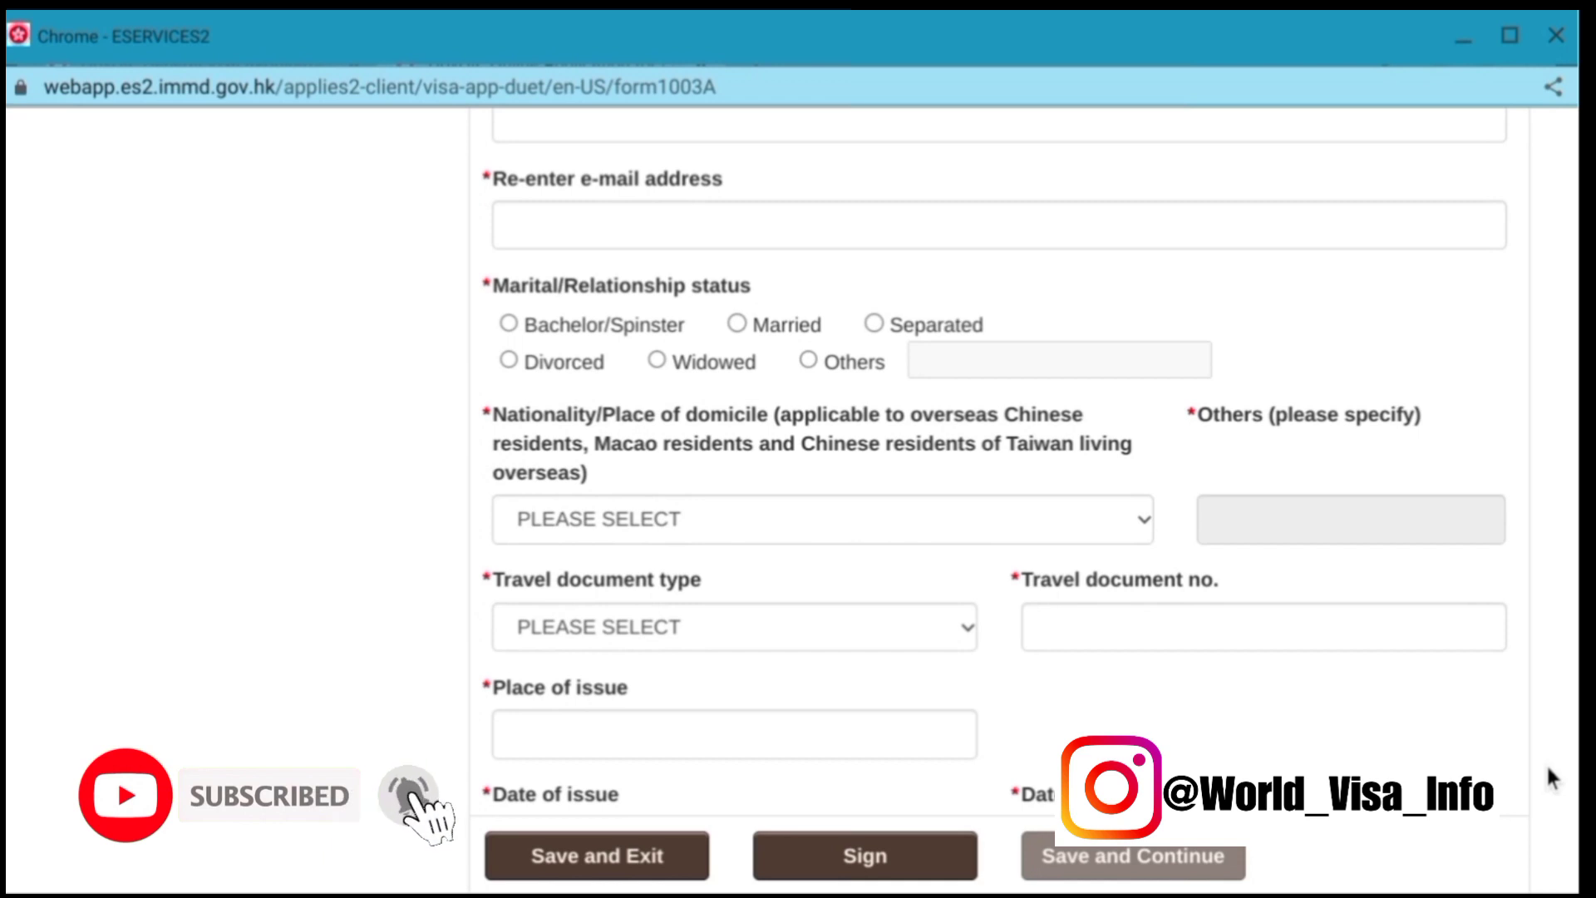
scroll(1551, 779, down, 2)
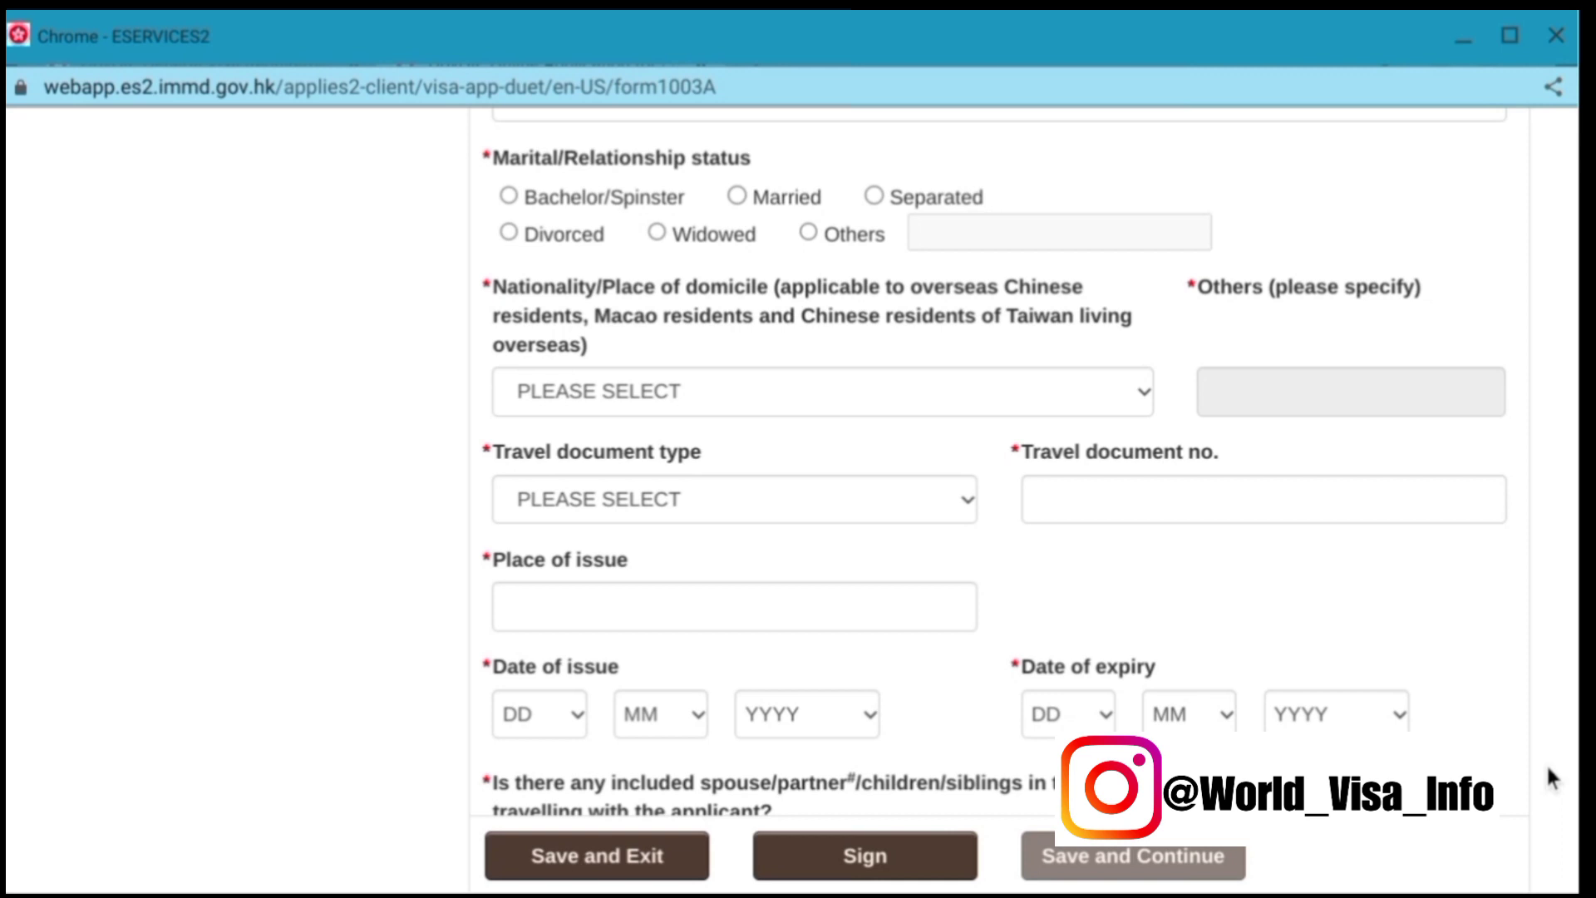
scroll(1551, 779, down, 2)
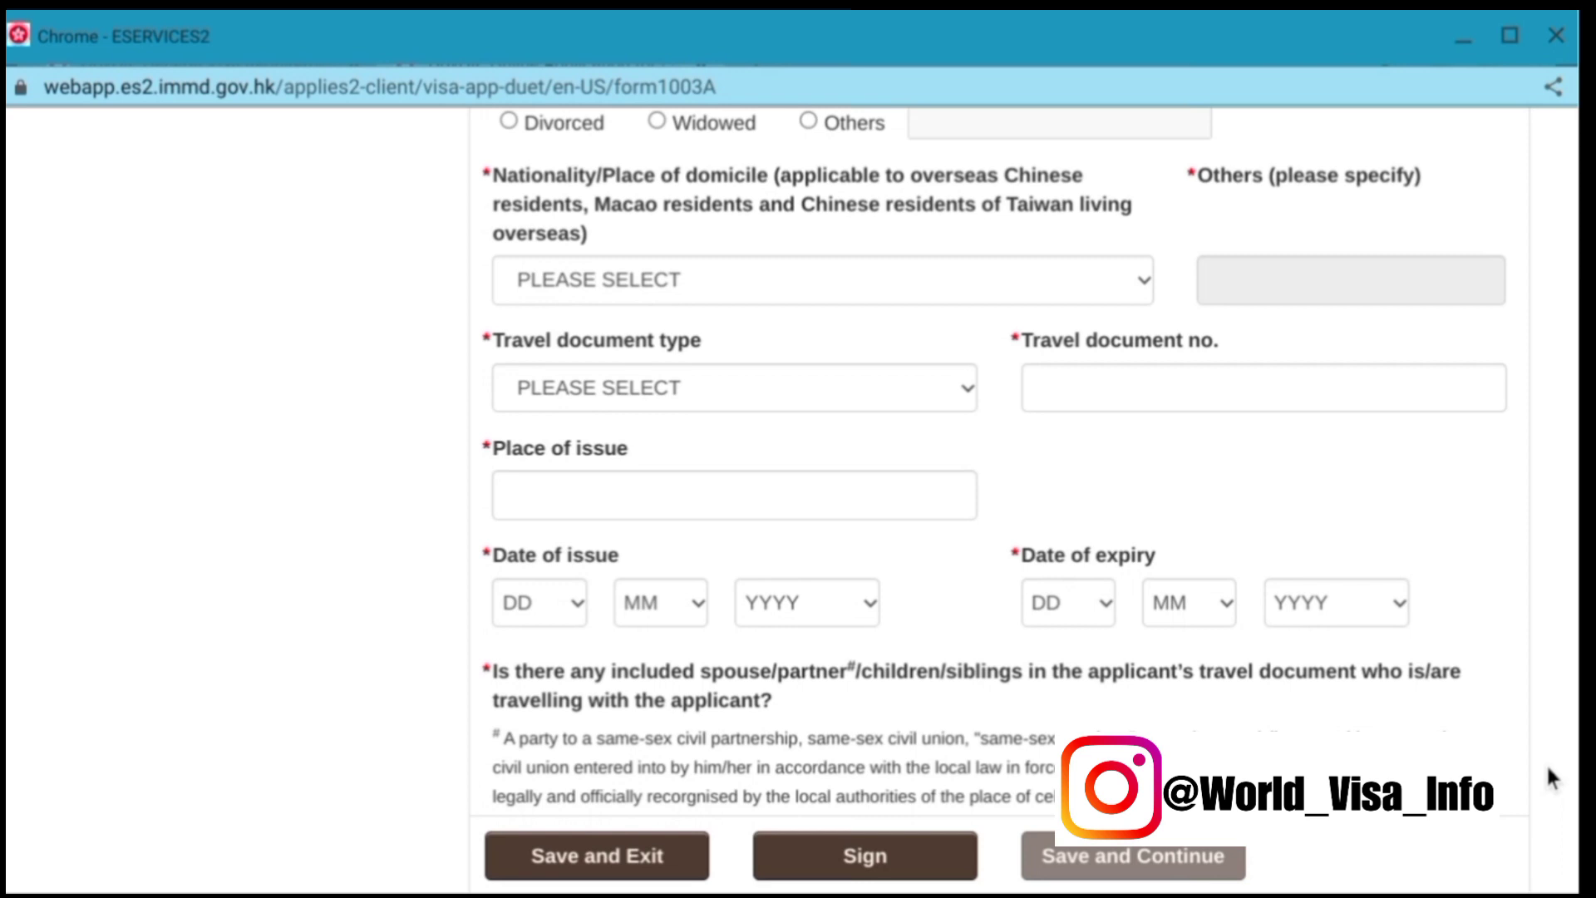
Set the travel document type to PASSPORT and go past the travel document number to the place of issue.
key(space)
key(Down)
key(Return)
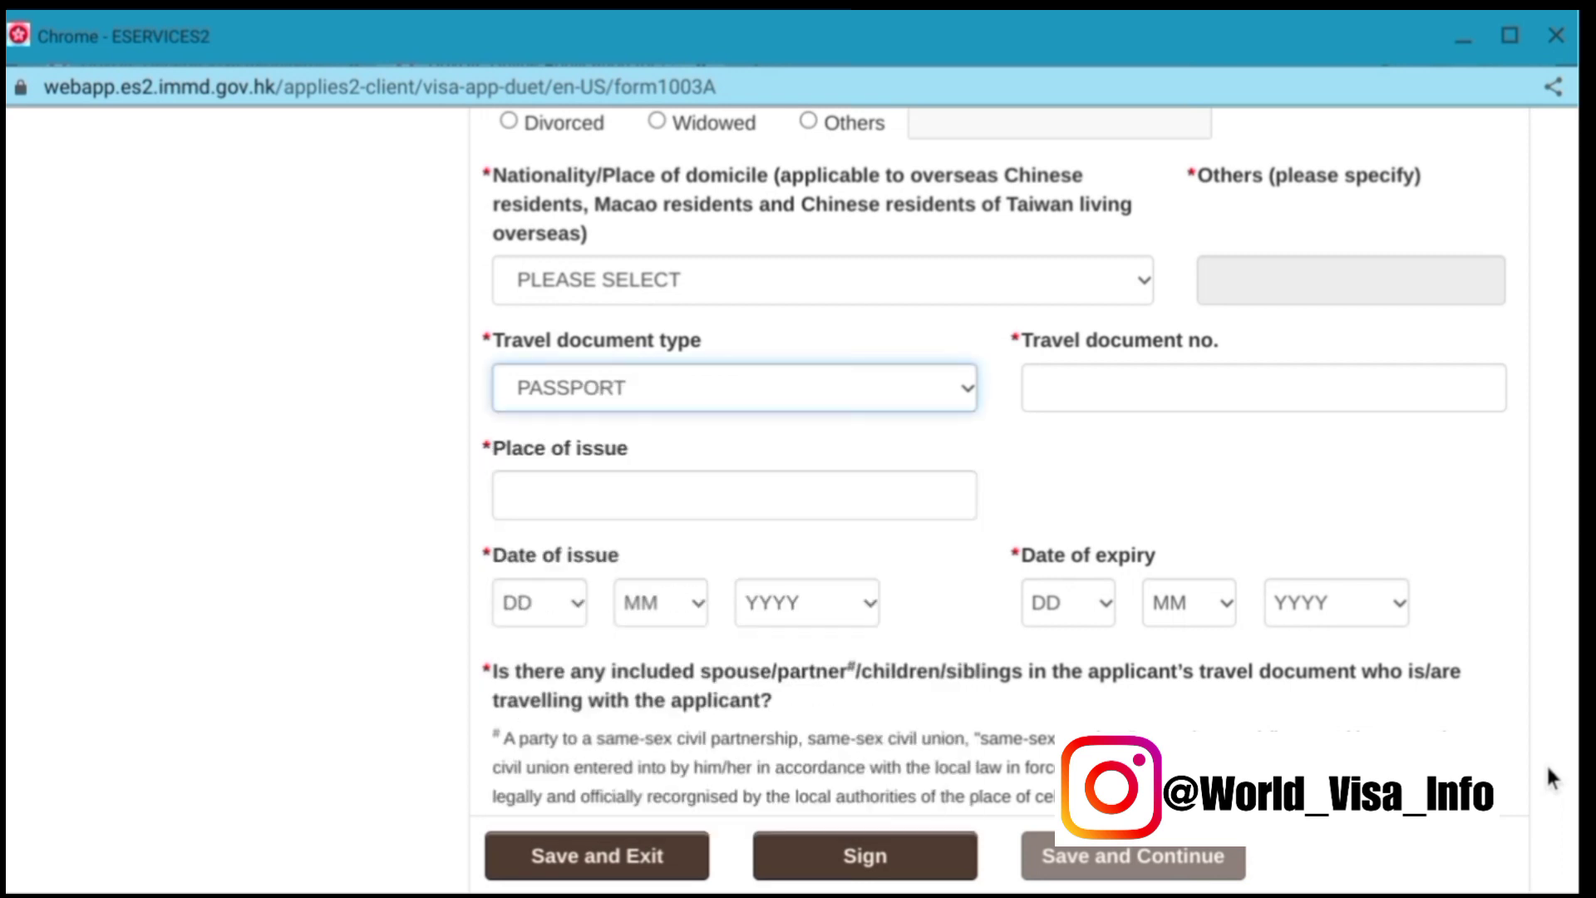
key(Tab)
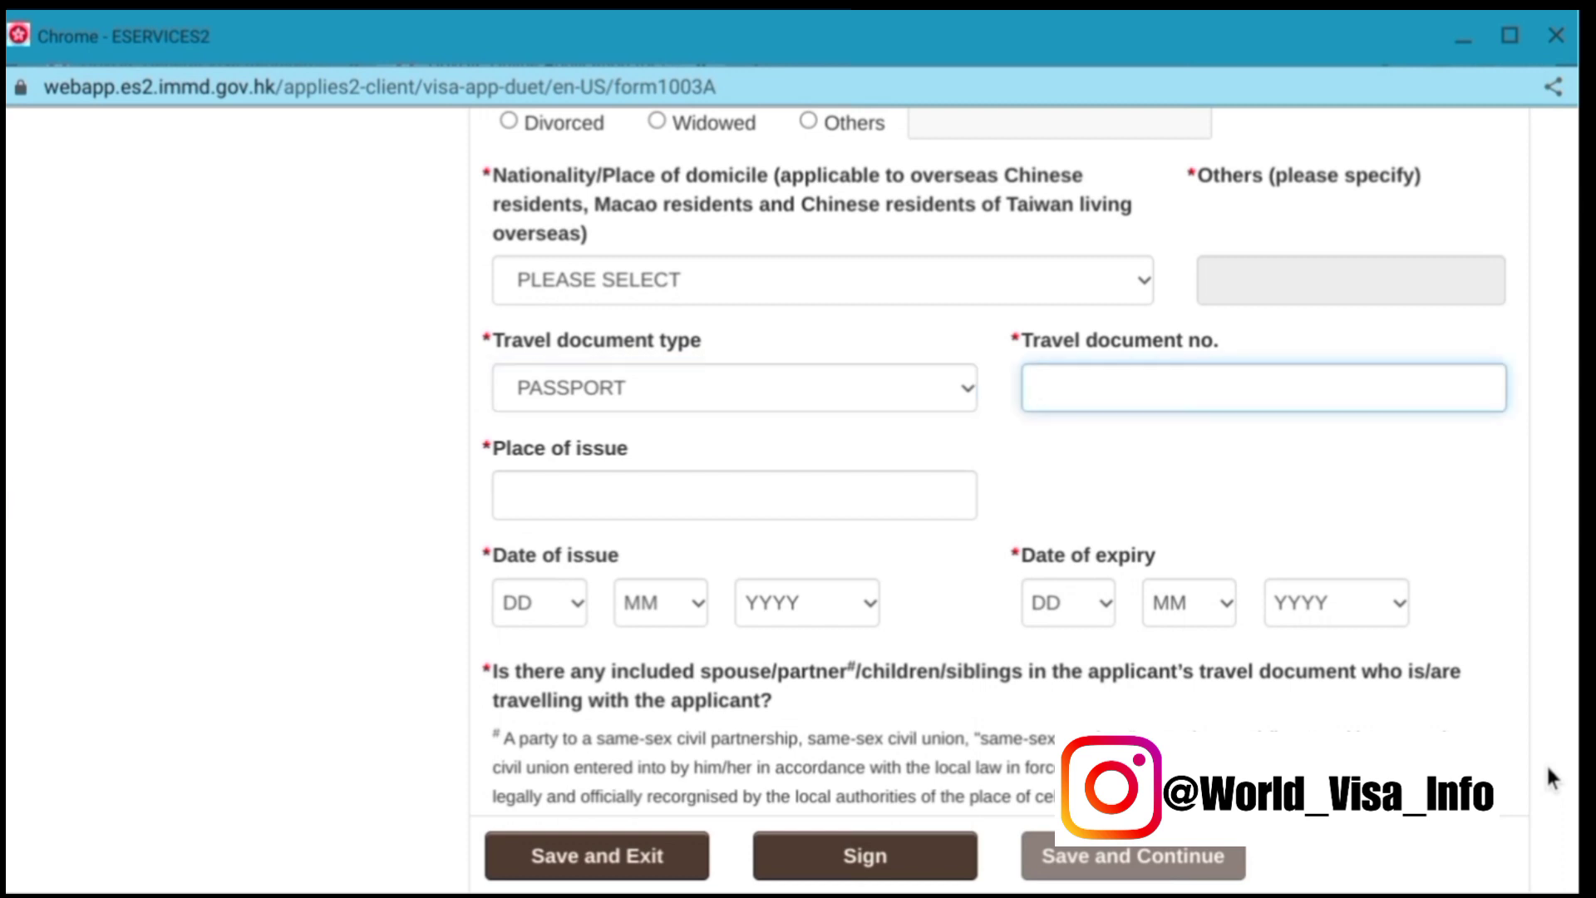
key(Tab)
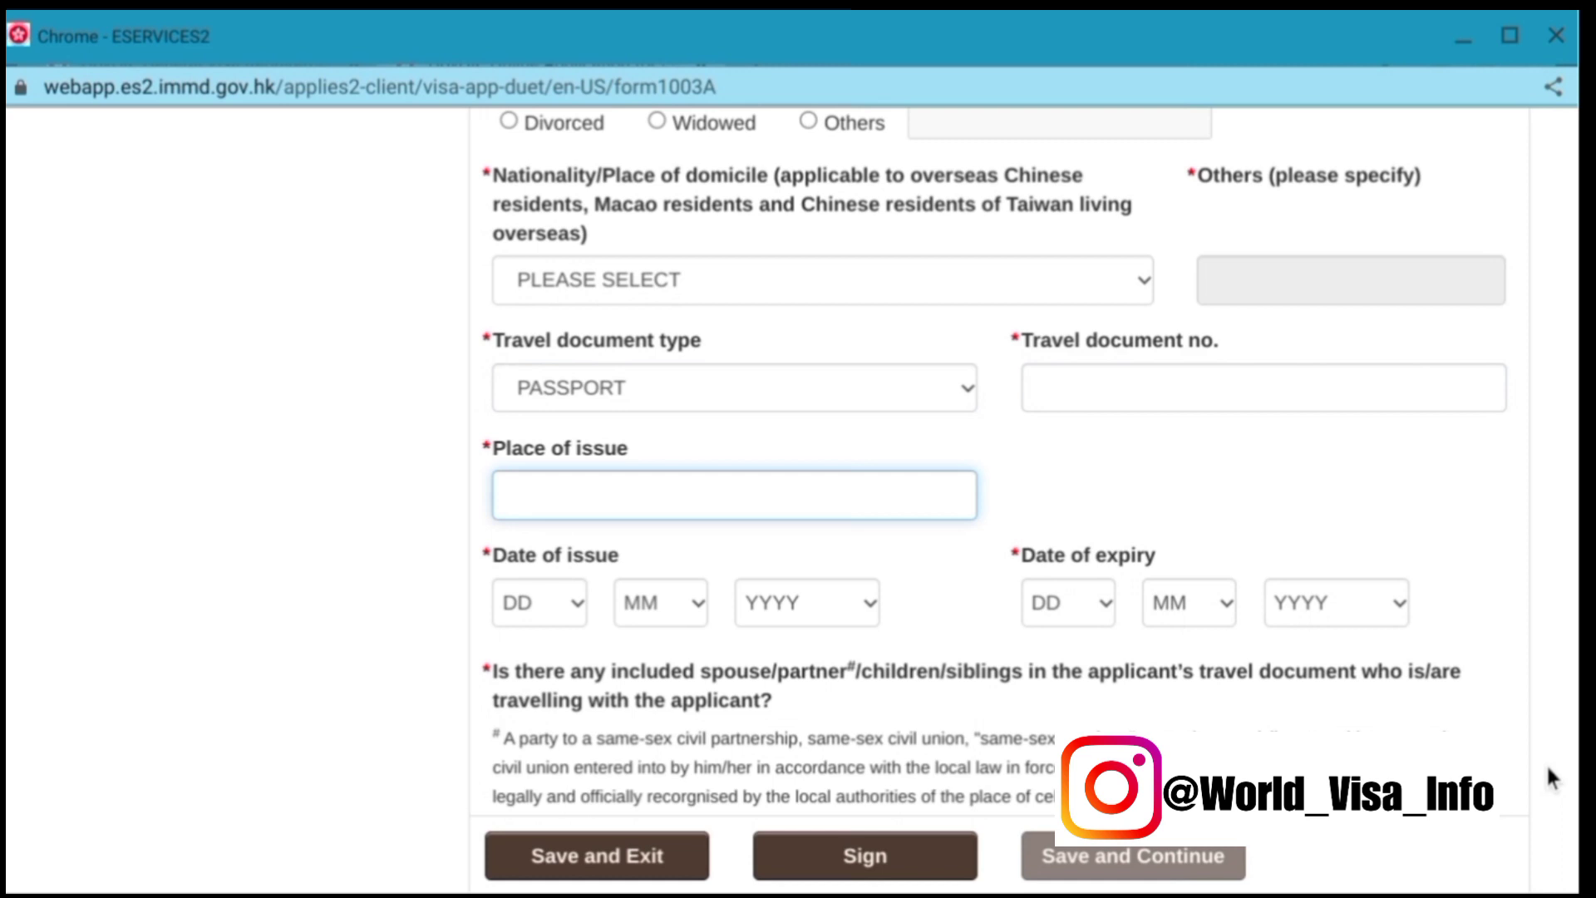
Open the present address entry, look through its language, type and address detail fields, and close it without entering anything.
scroll(1551, 777, down, 2)
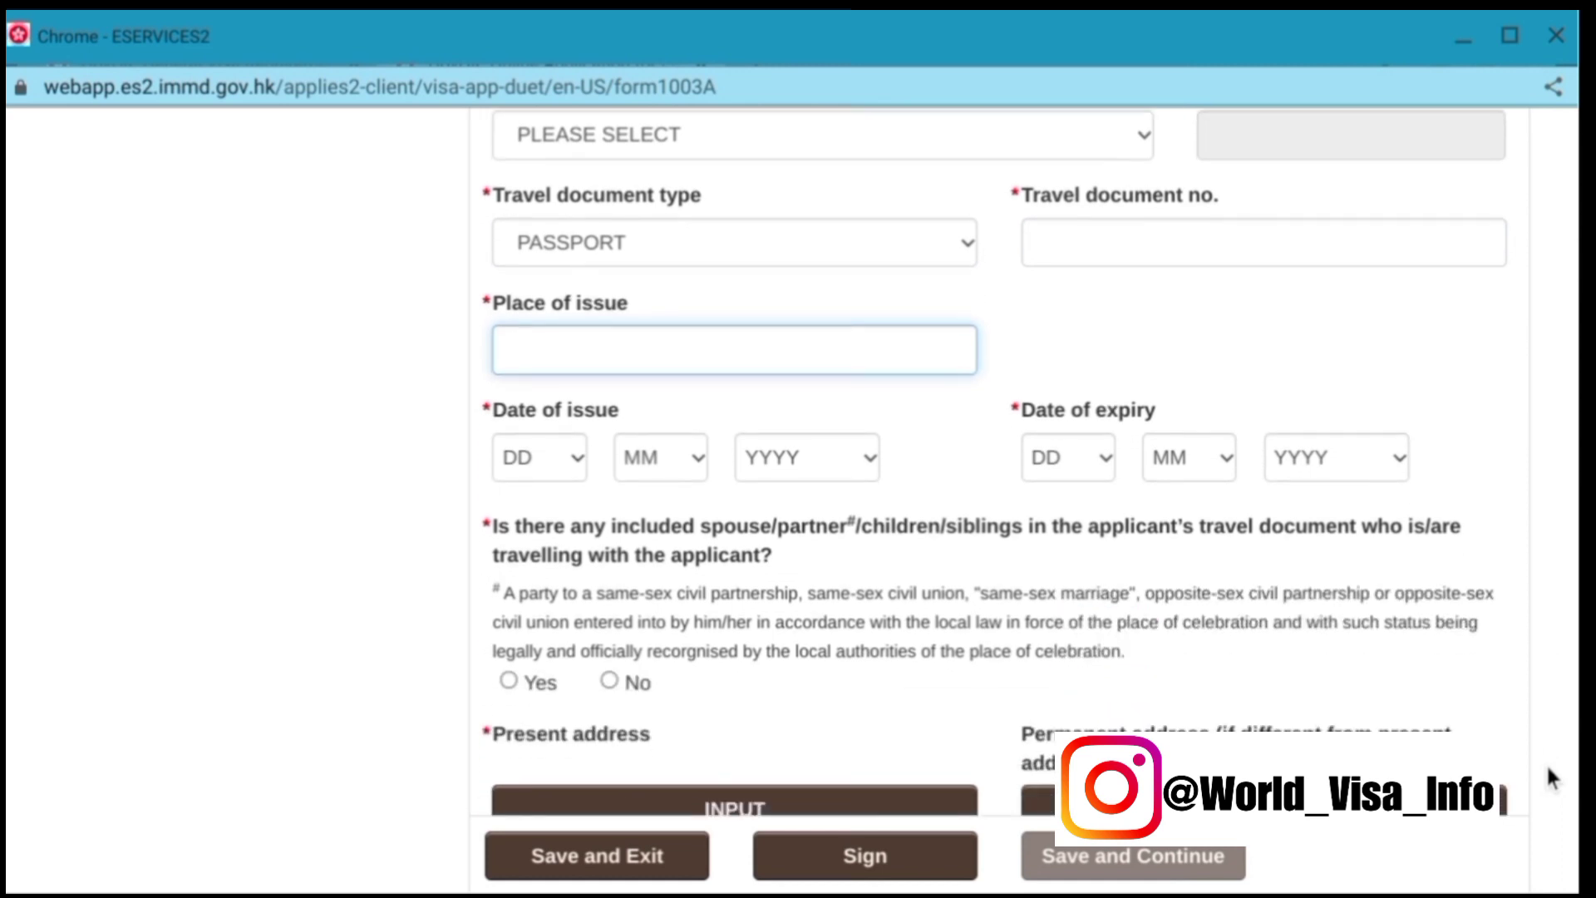
scroll(1550, 777, down, 2)
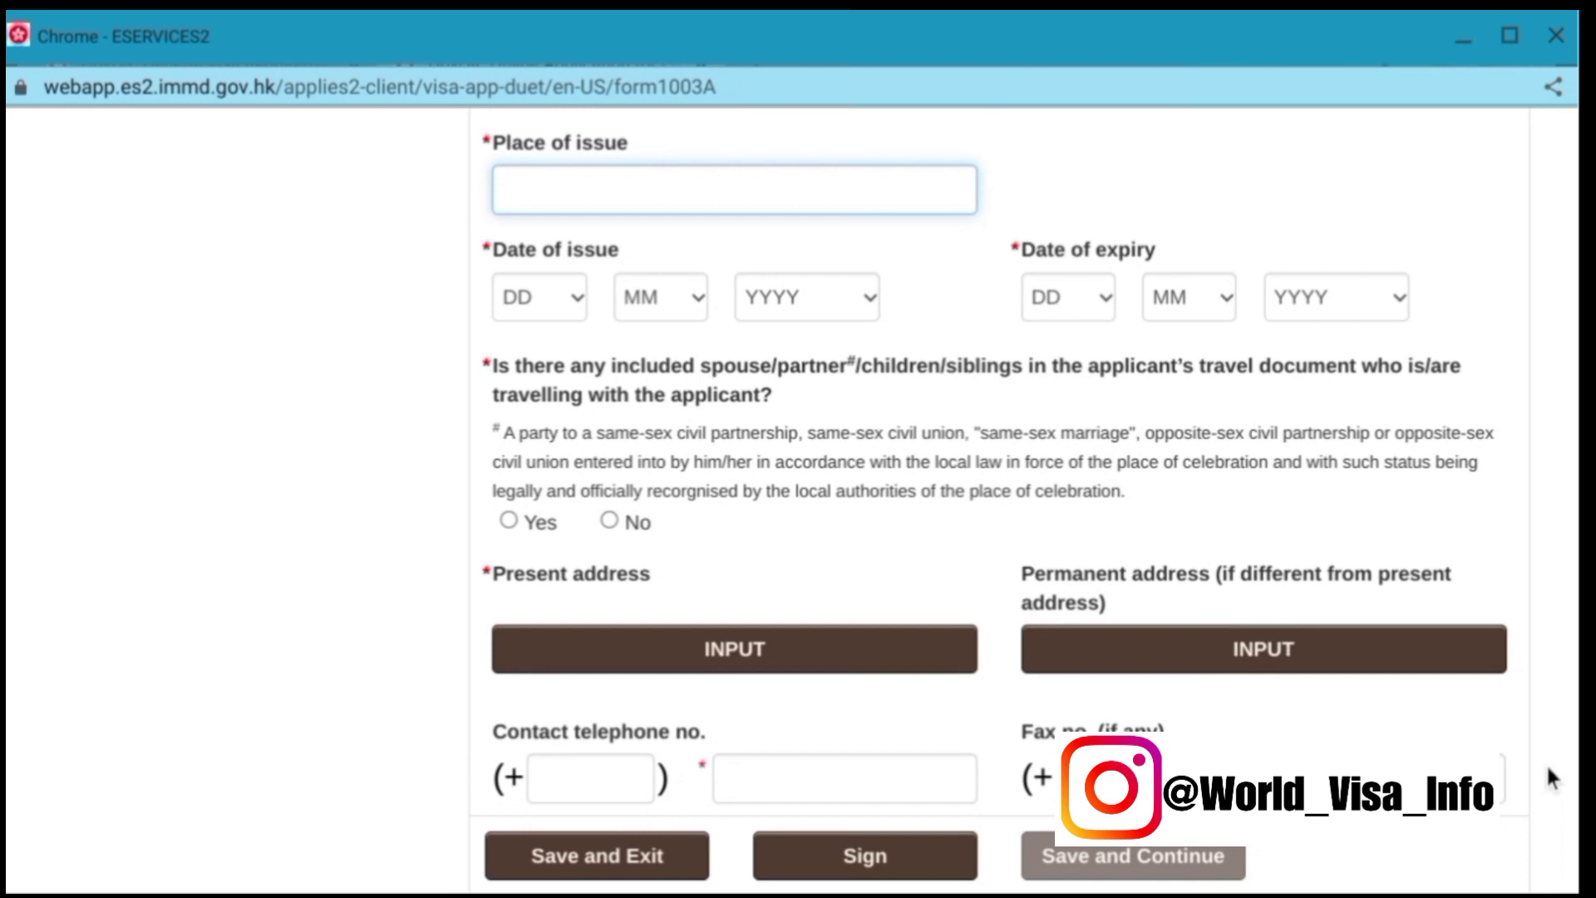
scroll(1551, 779, down, 1)
scroll(1551, 779, down, 3)
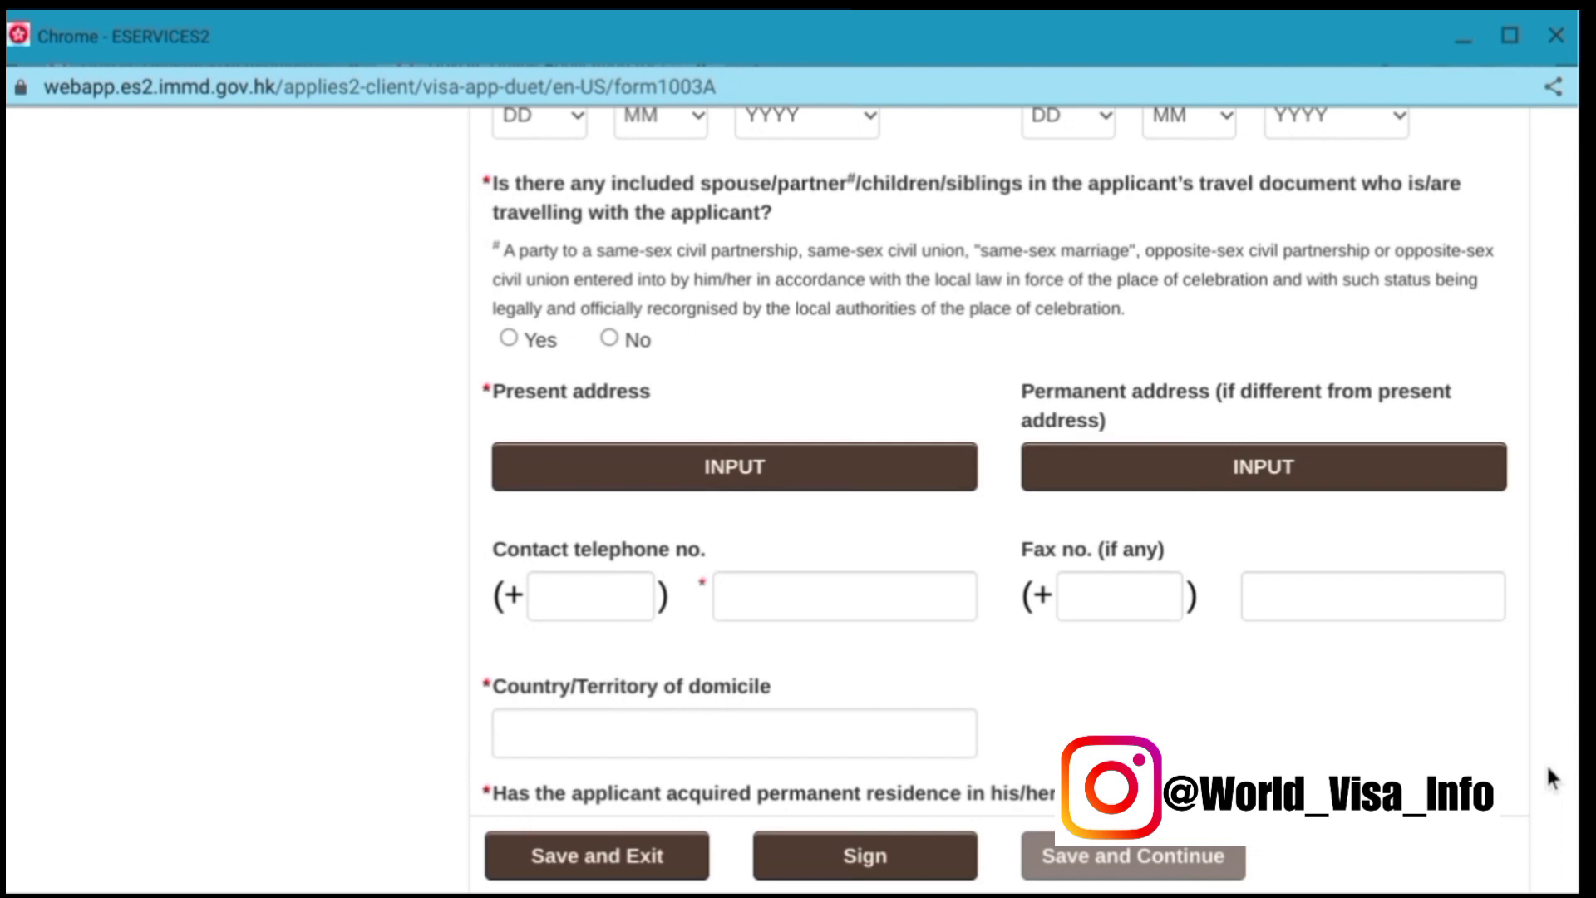
key(Return)
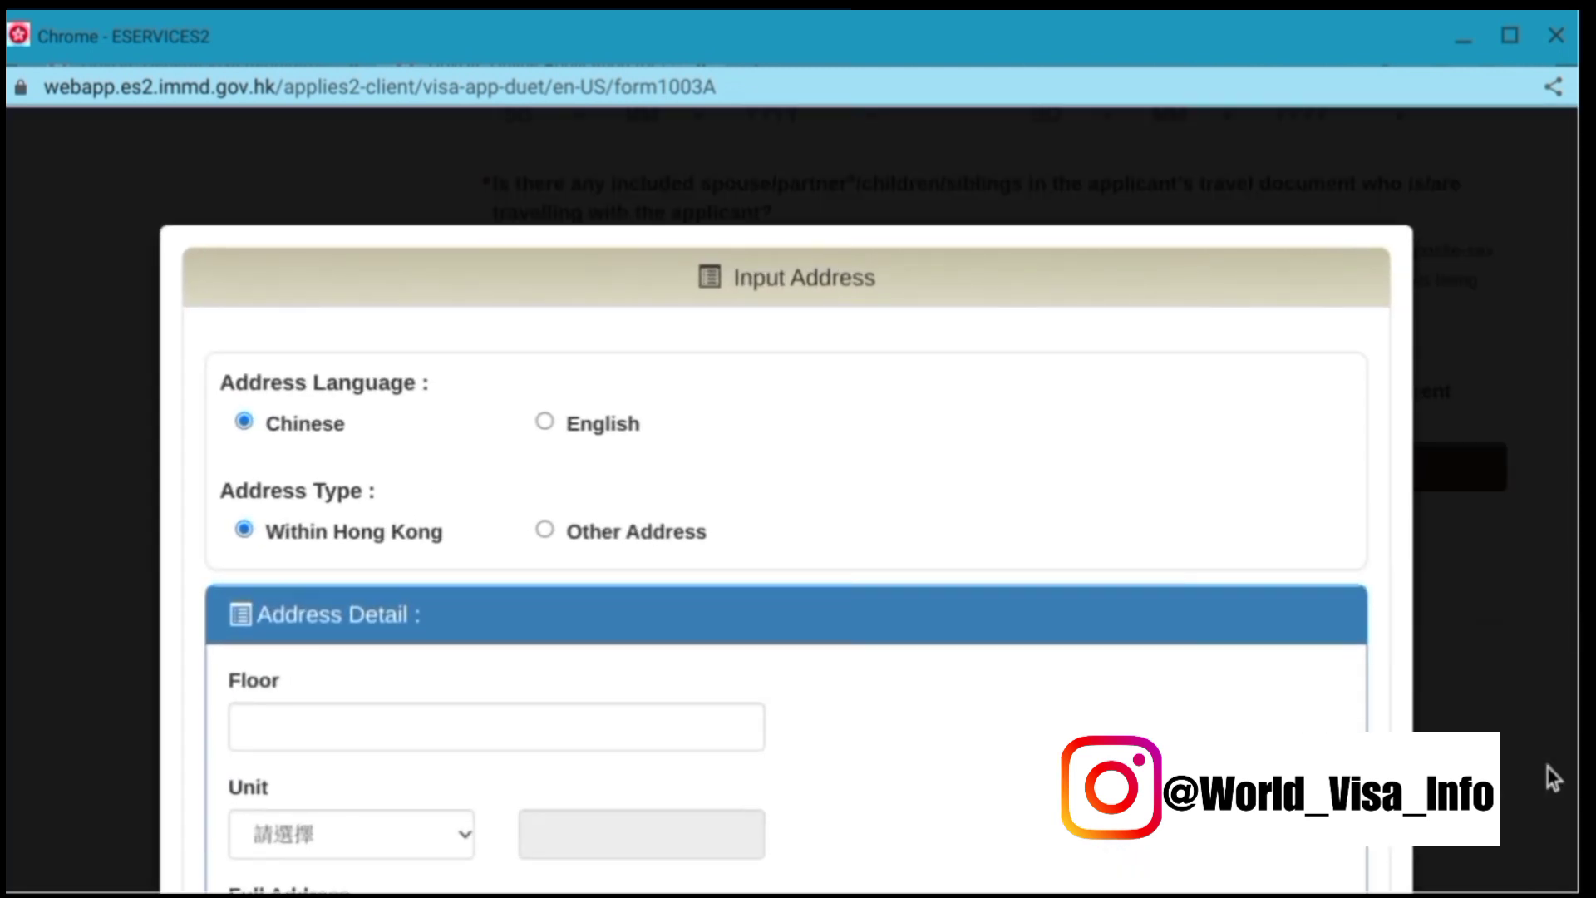
scroll(1551, 779, down, 5)
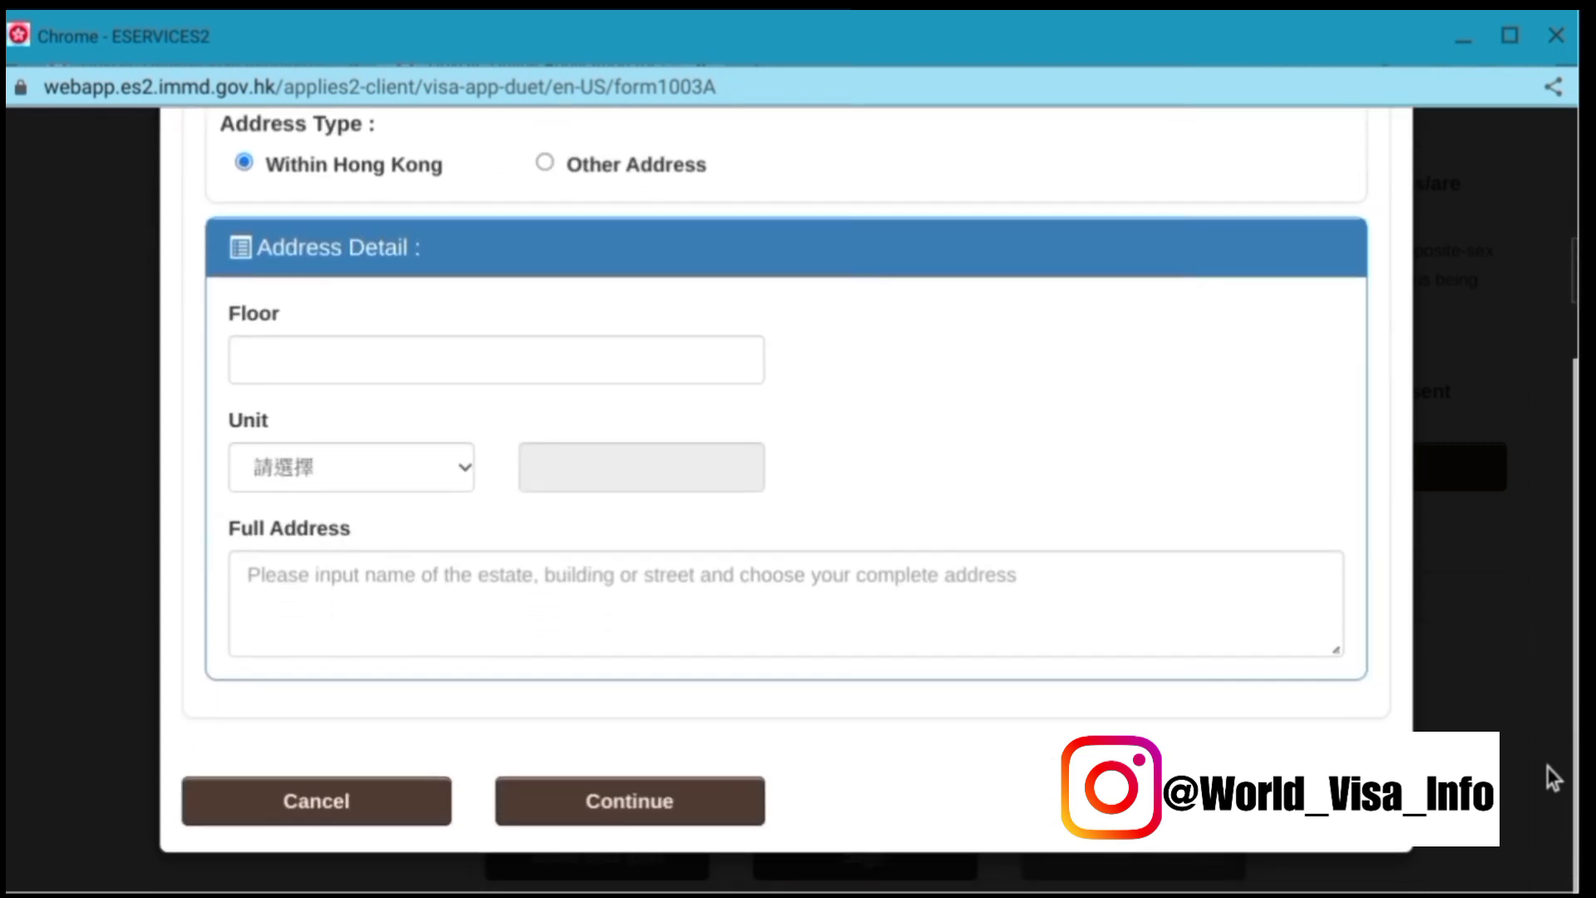
scroll(1551, 779, up, 5)
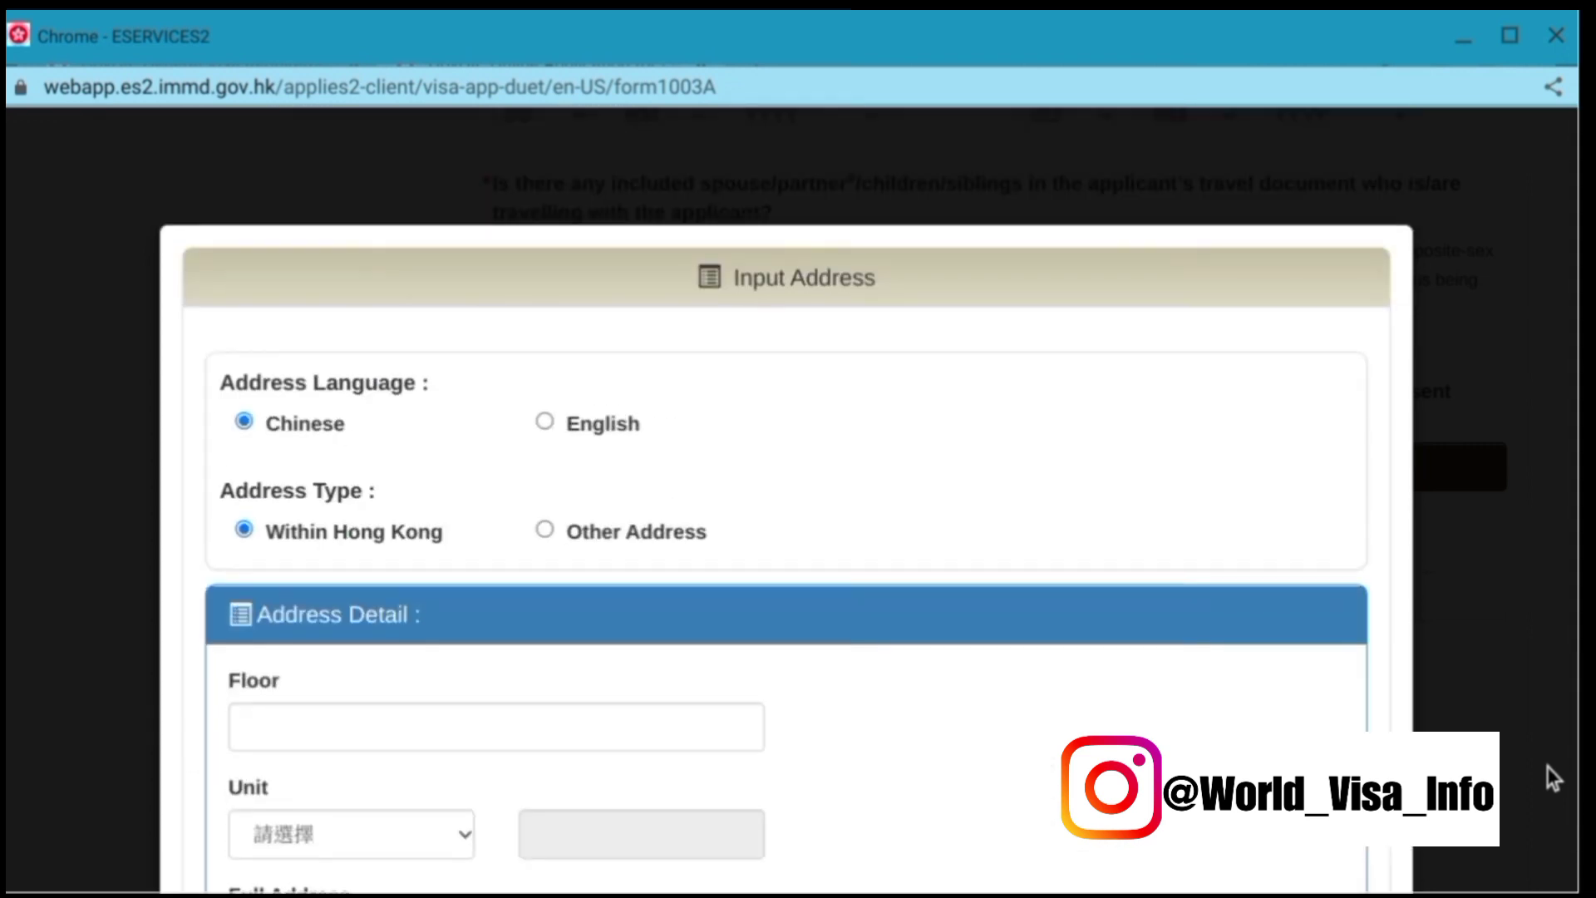
scroll(1551, 779, down, 5)
key(Escape)
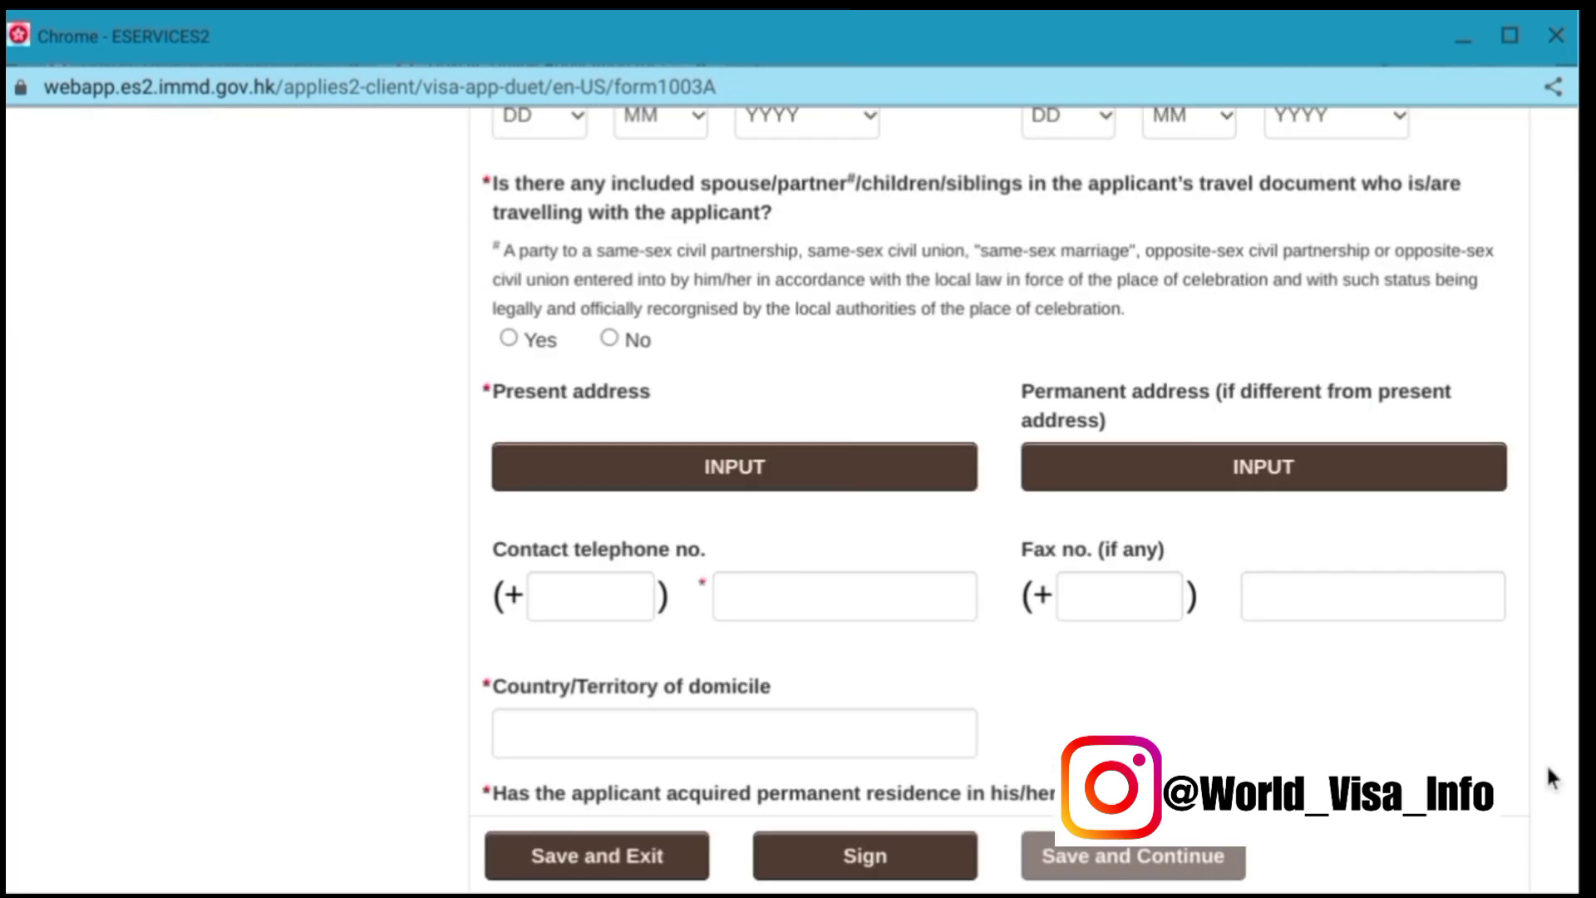
Review the contact, domicile, occupation, income and employer fields, the previous travel records and the proposed stay details.
scroll(1551, 779, down, 2)
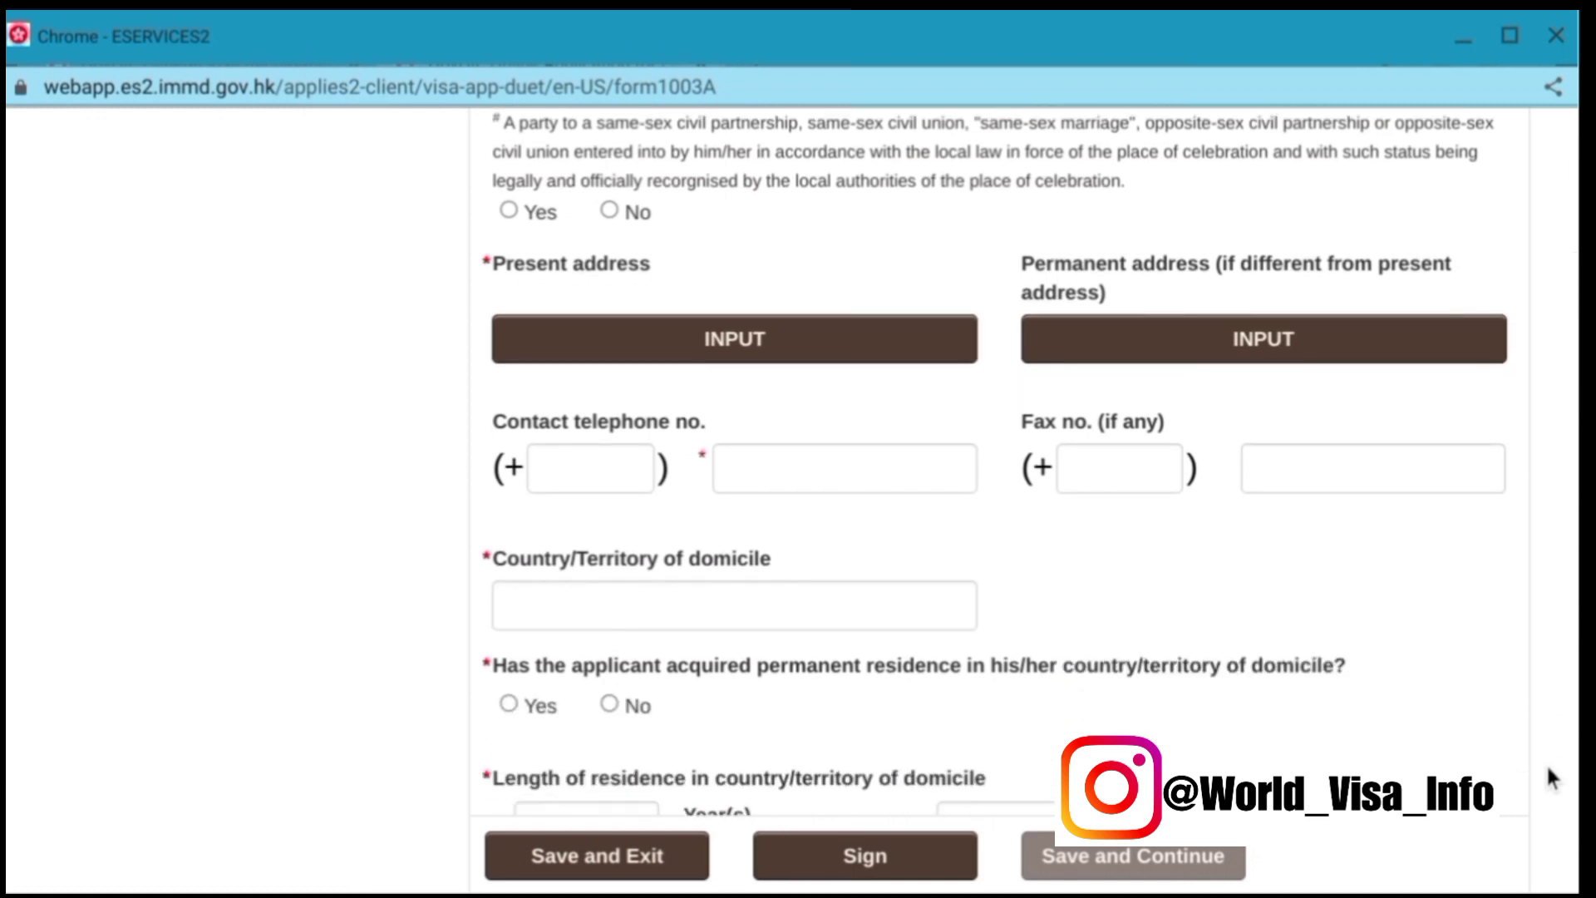
scroll(1551, 779, down, 3)
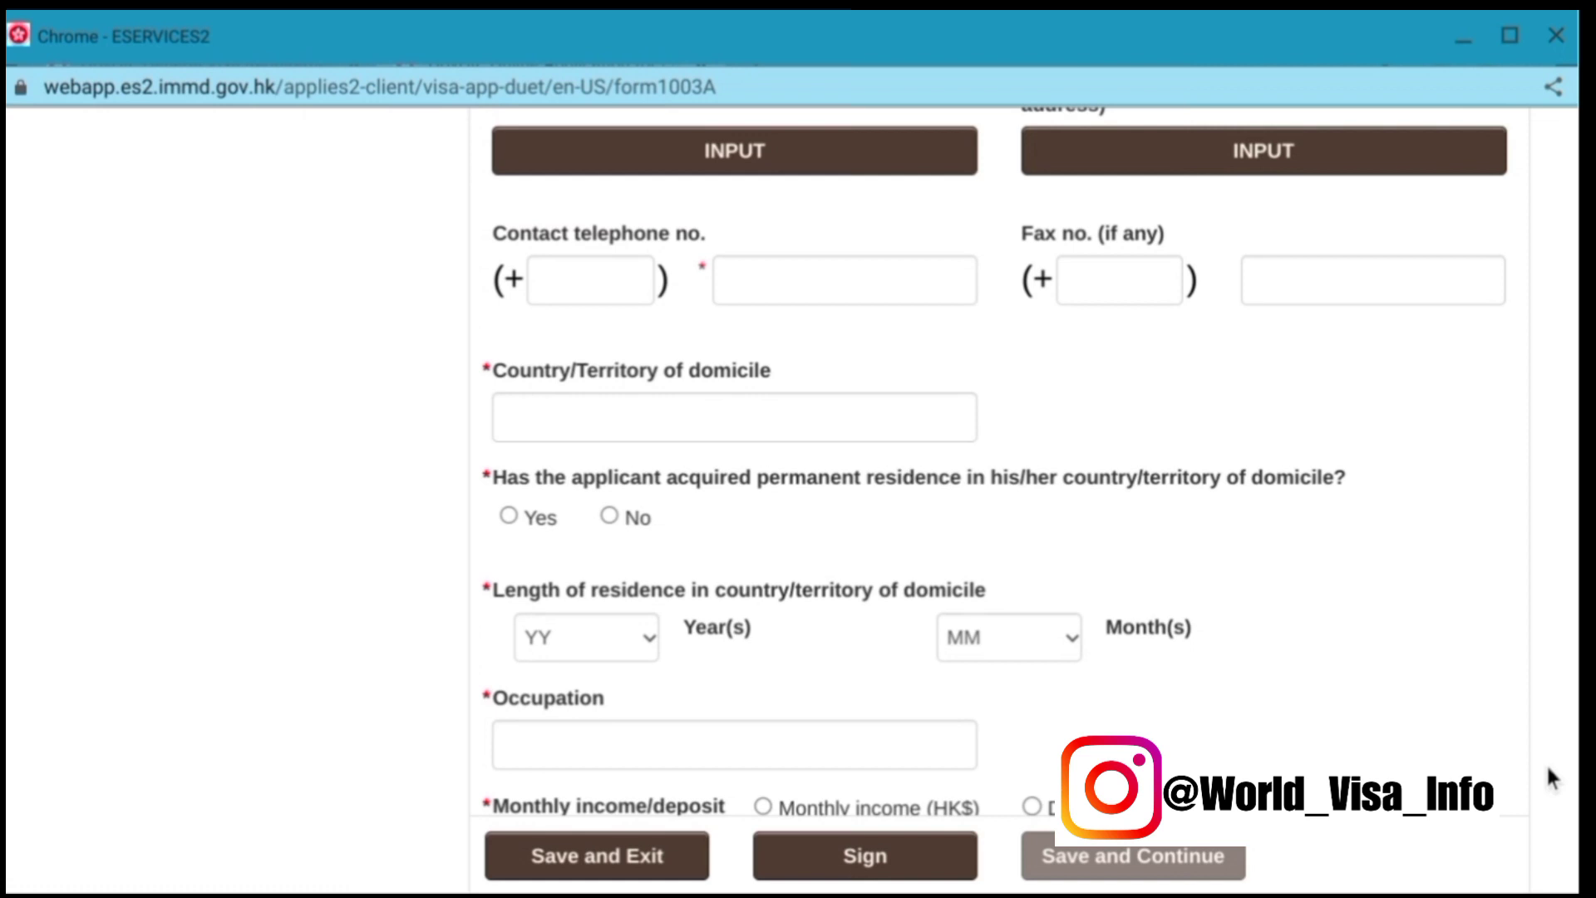
scroll(1552, 779, down, 1)
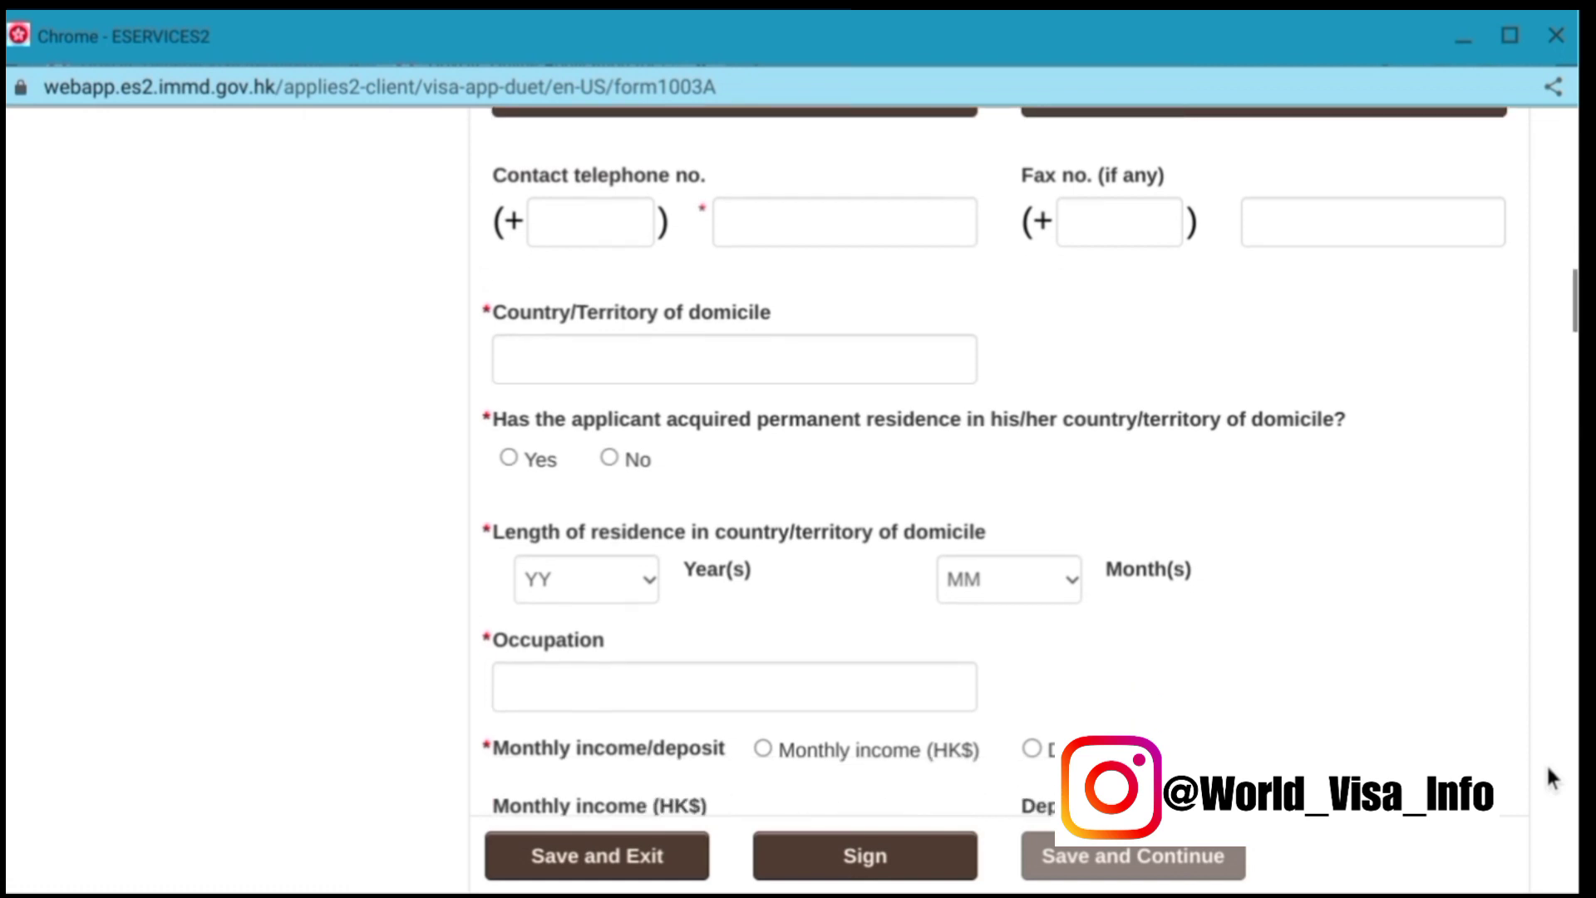
scroll(1552, 779, down, 2)
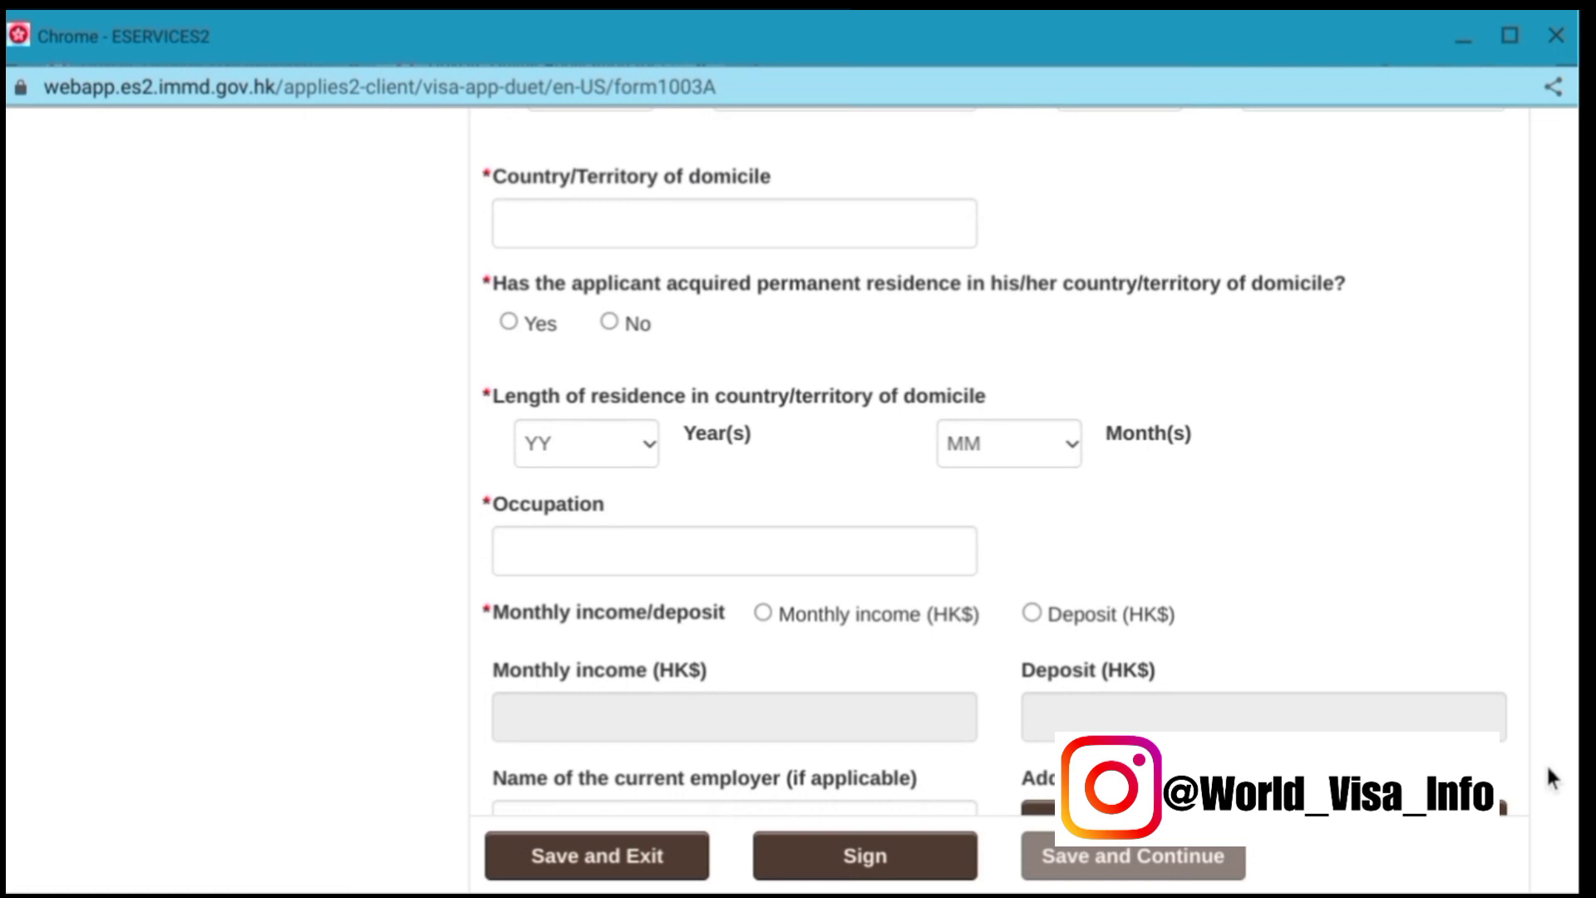
scroll(1551, 779, down, 3)
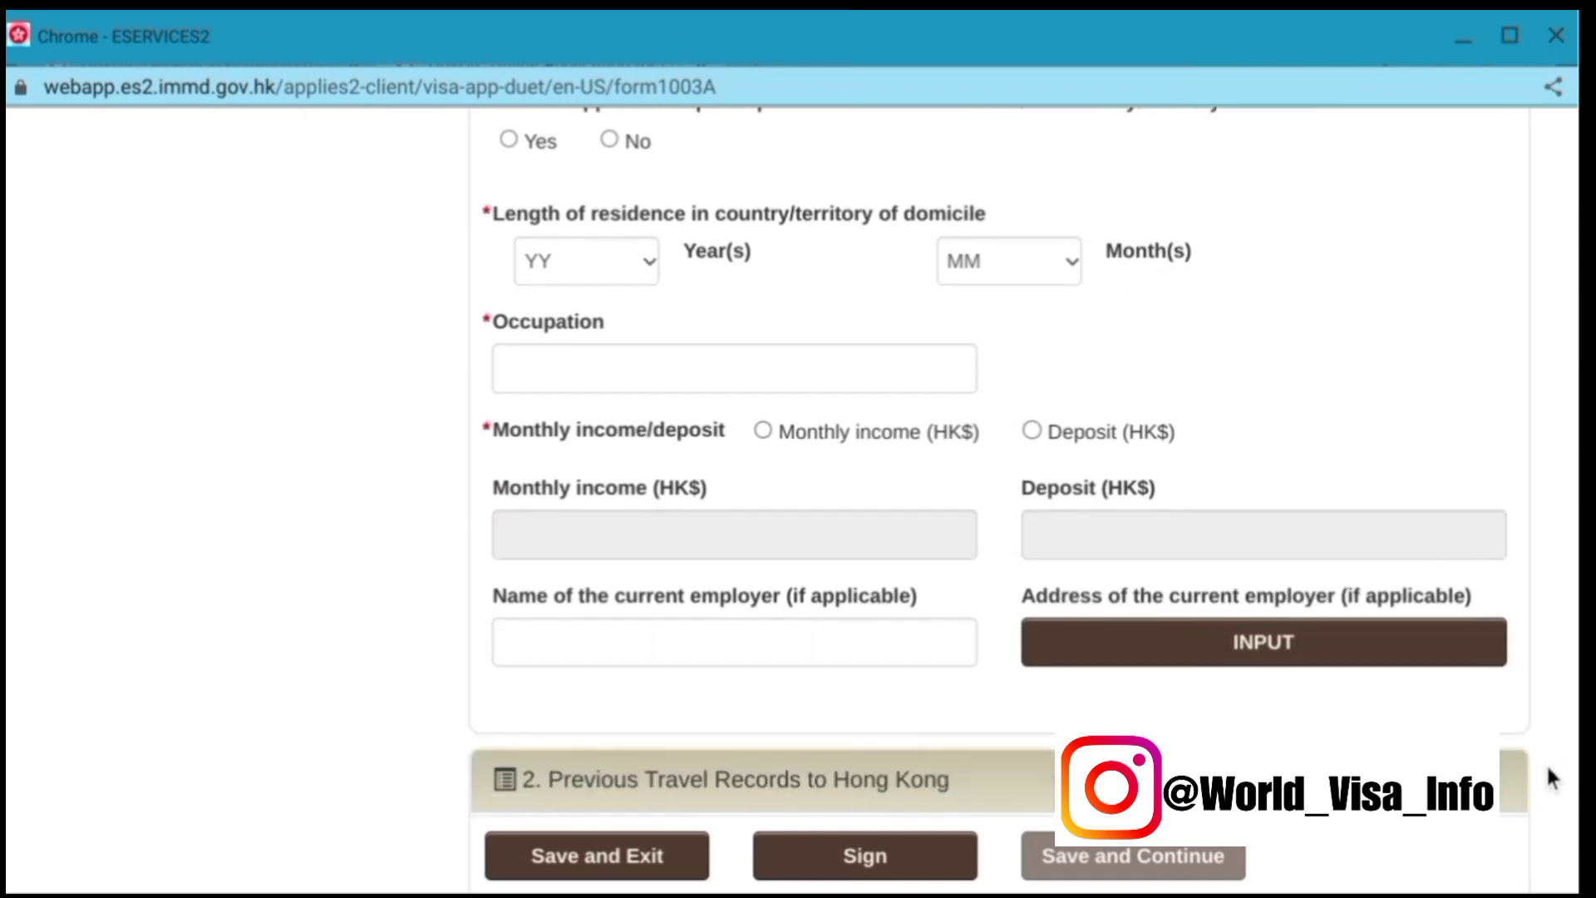
scroll(1551, 779, down, 1)
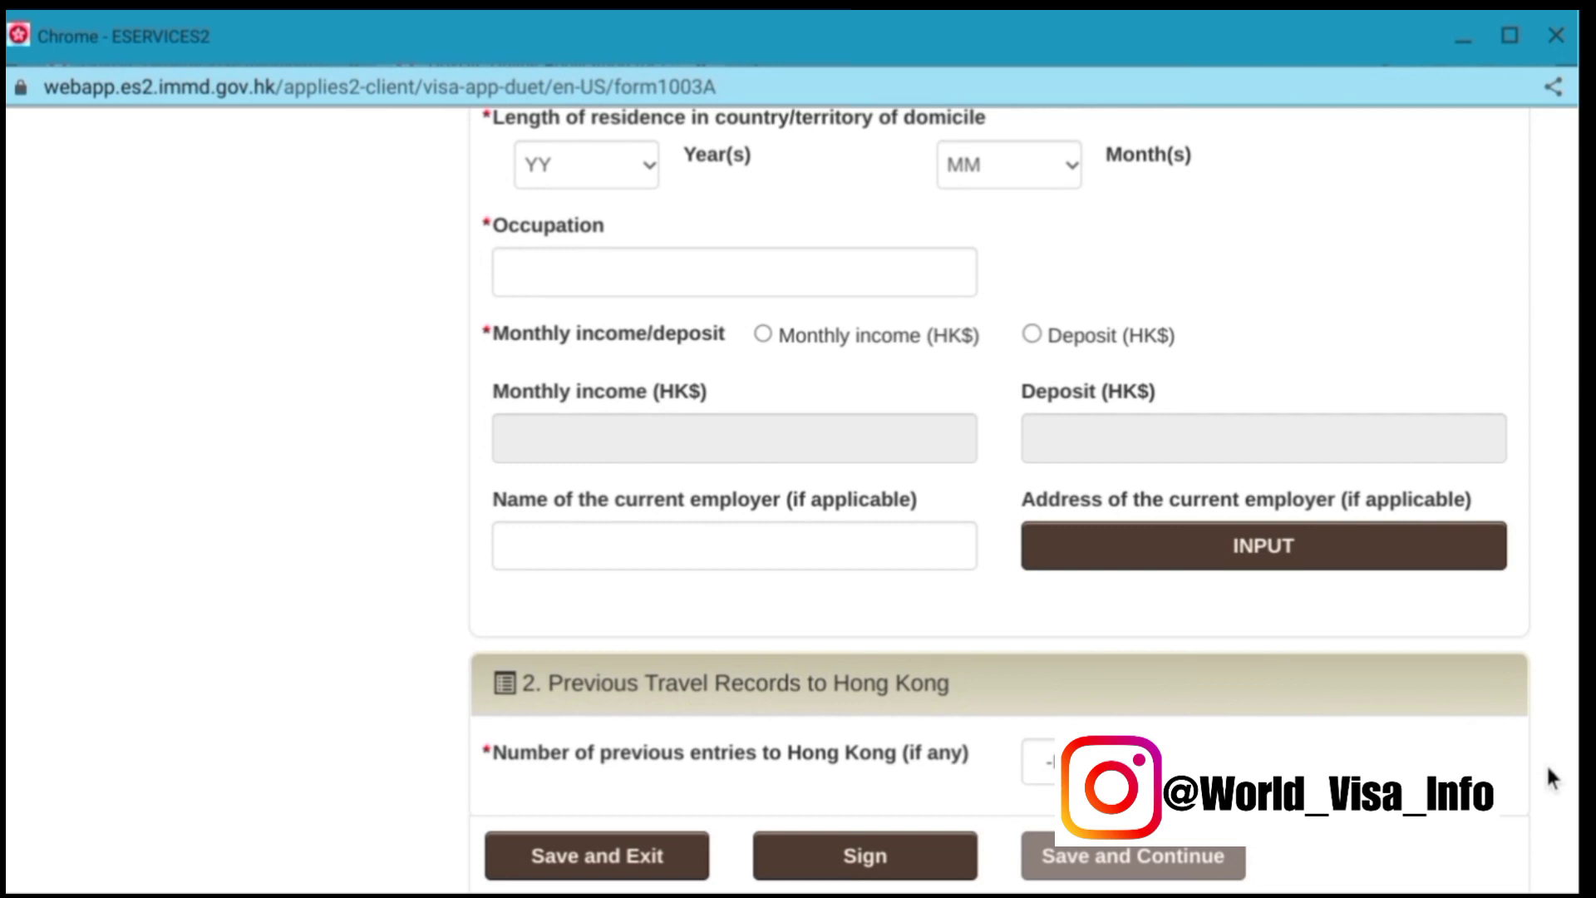
scroll(1551, 779, down, 2)
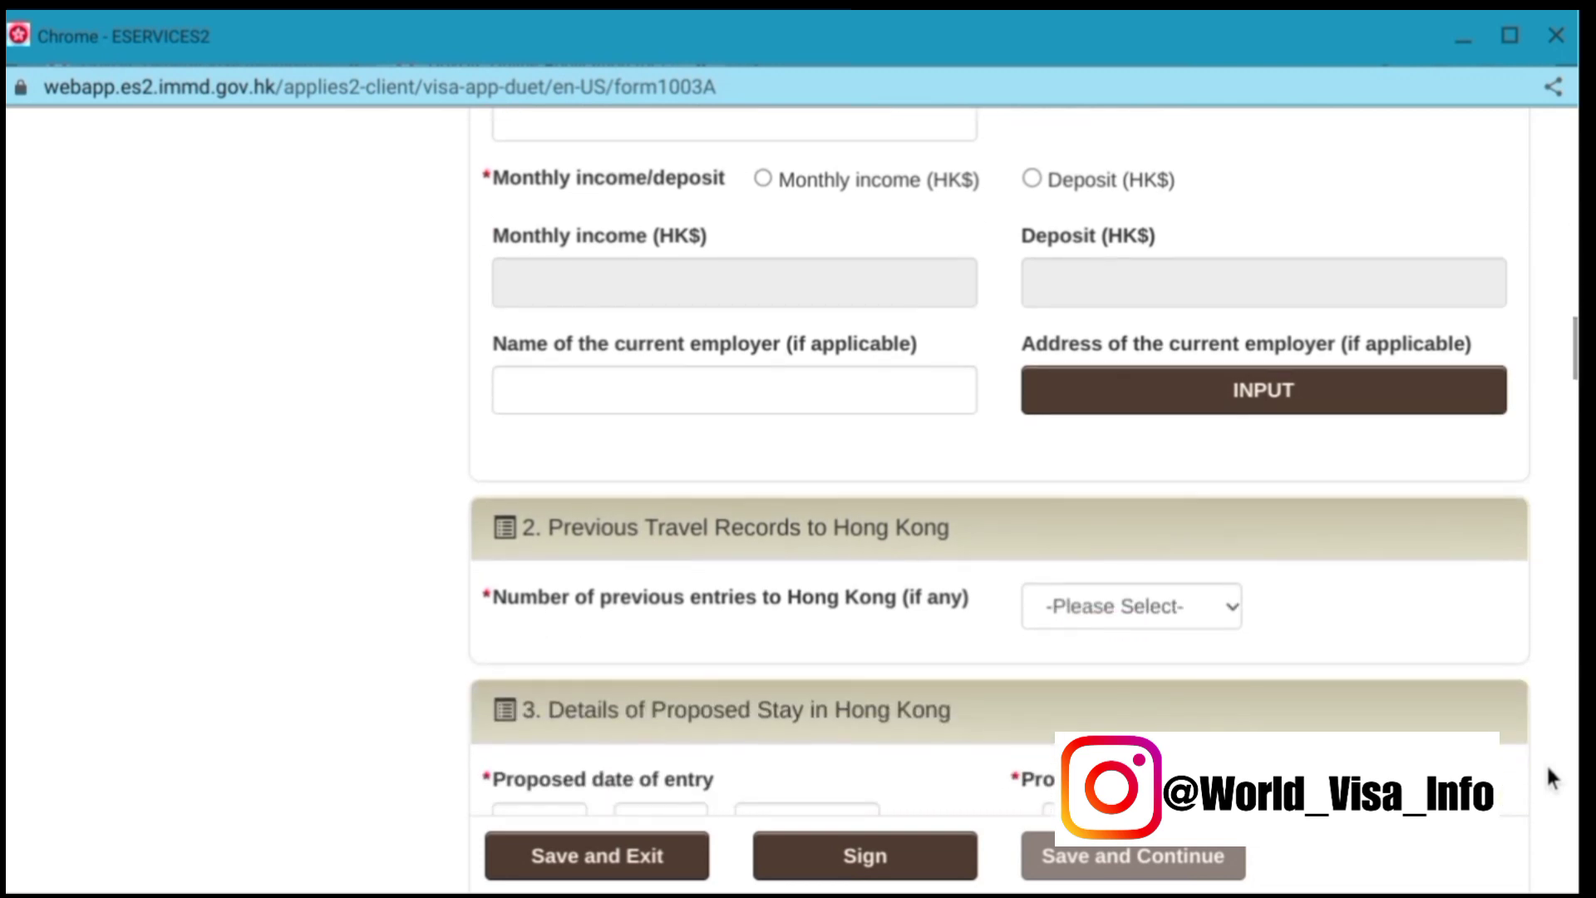
scroll(1551, 779, down, 3)
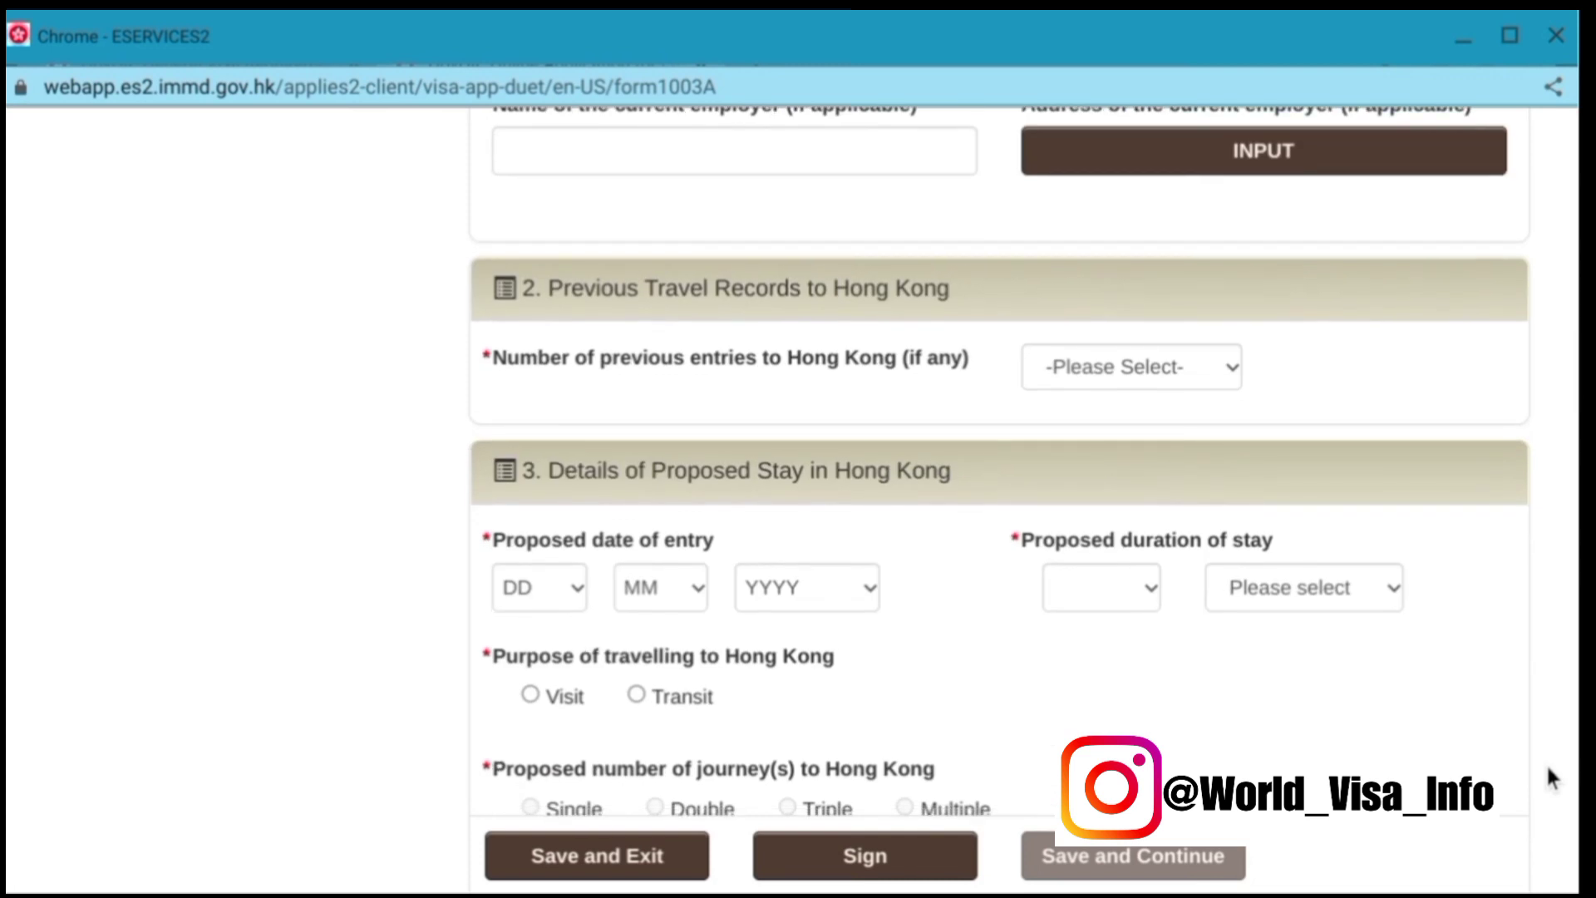
scroll(1551, 779, down, 1)
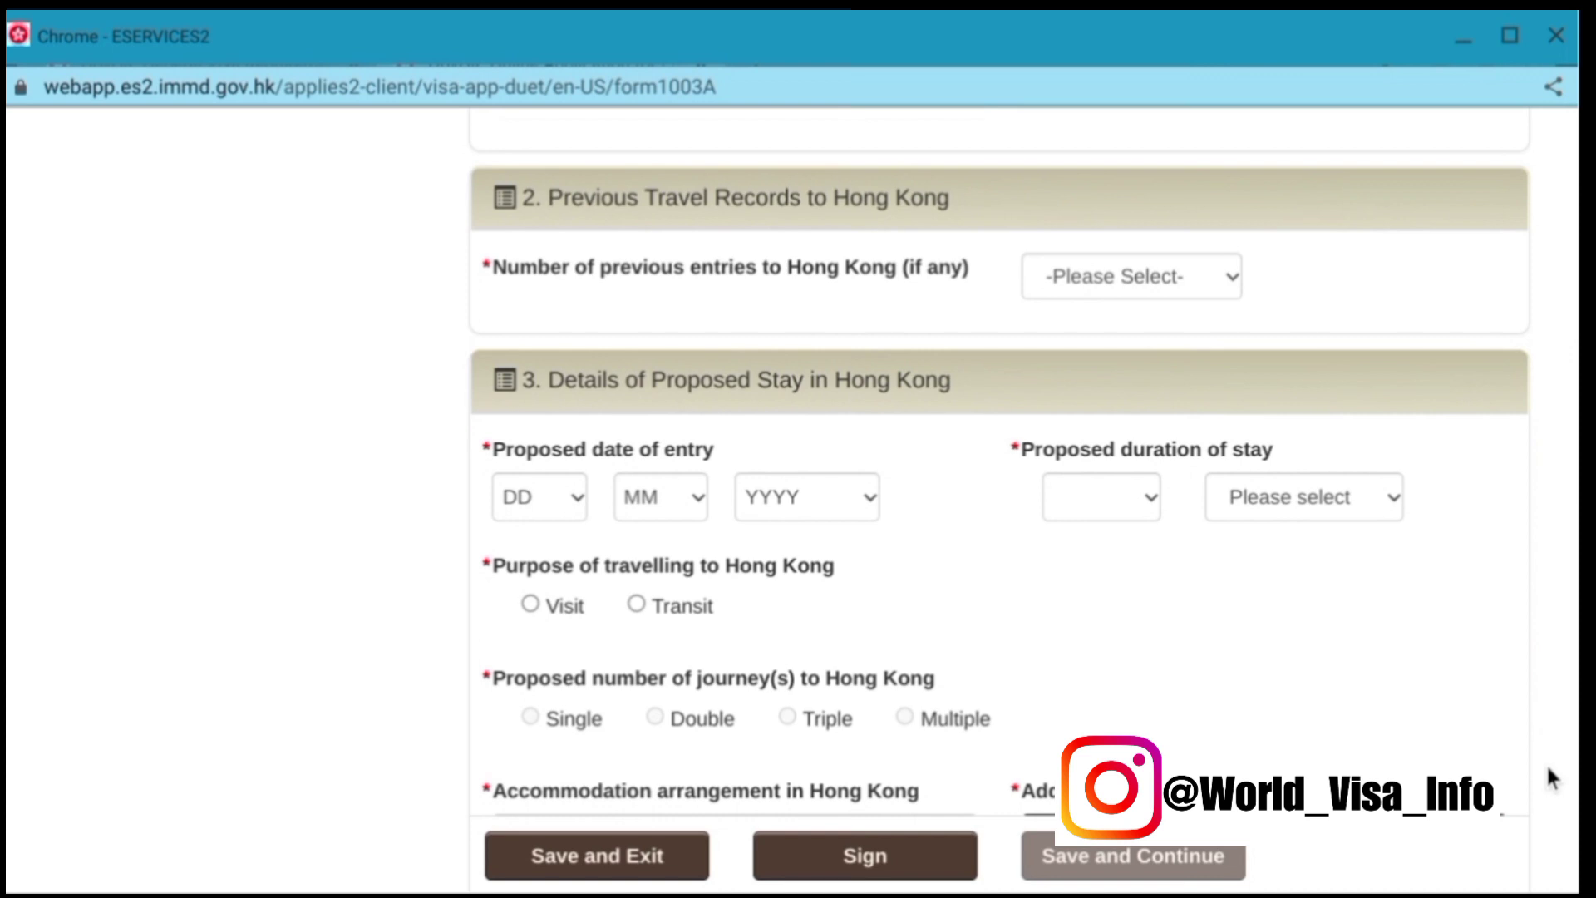
Look through the choices for the number of previous entries to Hong Kong and the unit of the proposed stay, without selecting any.
key(space)
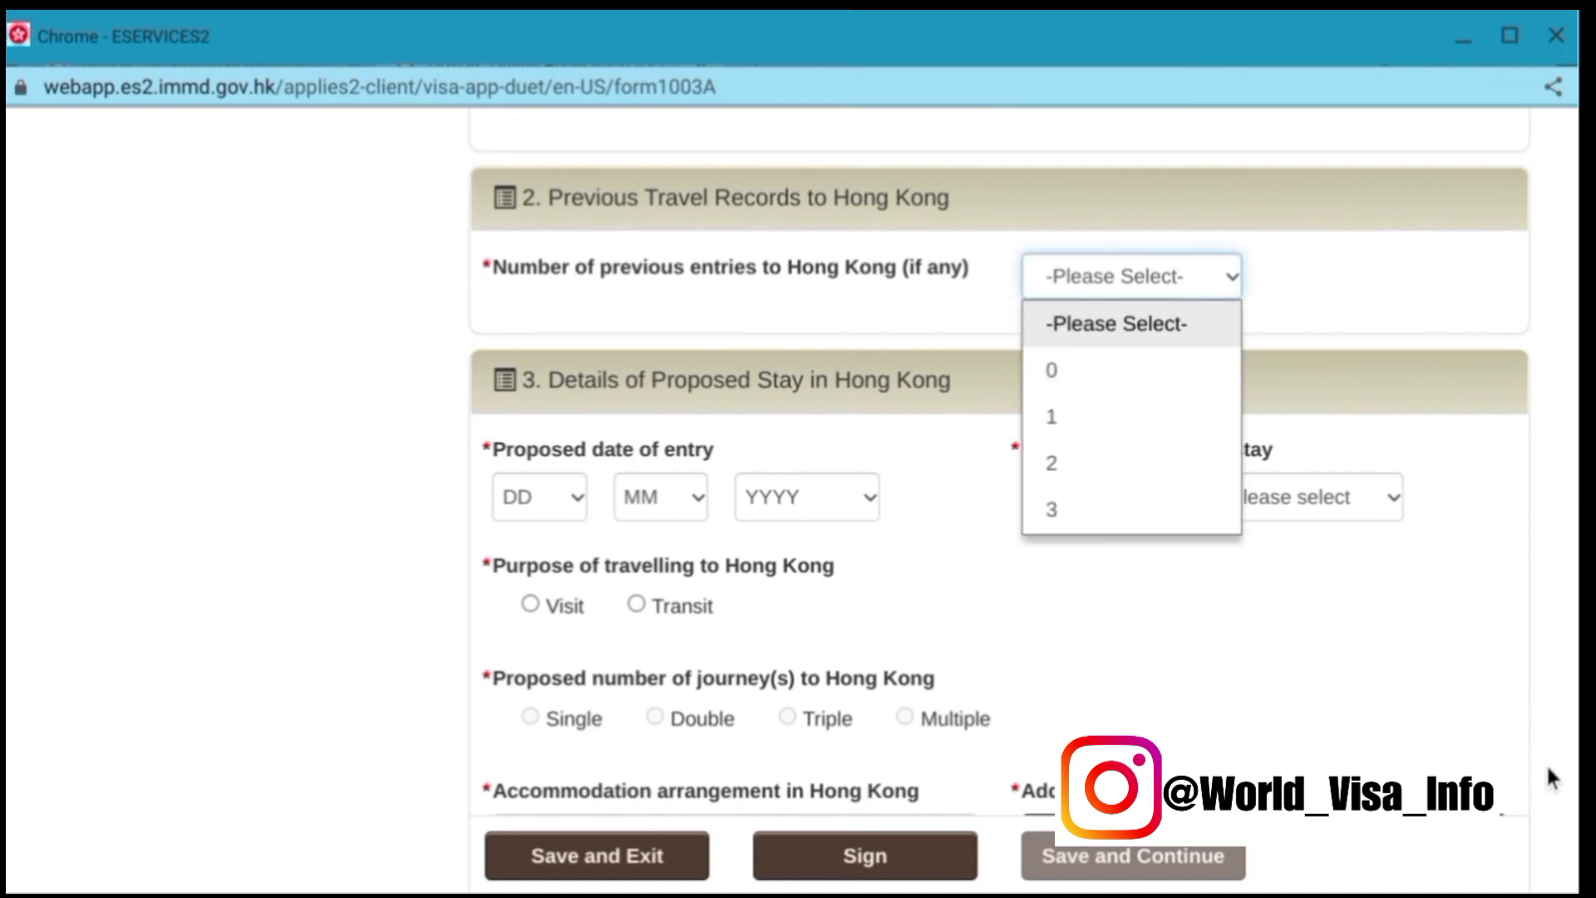
click(1548, 768)
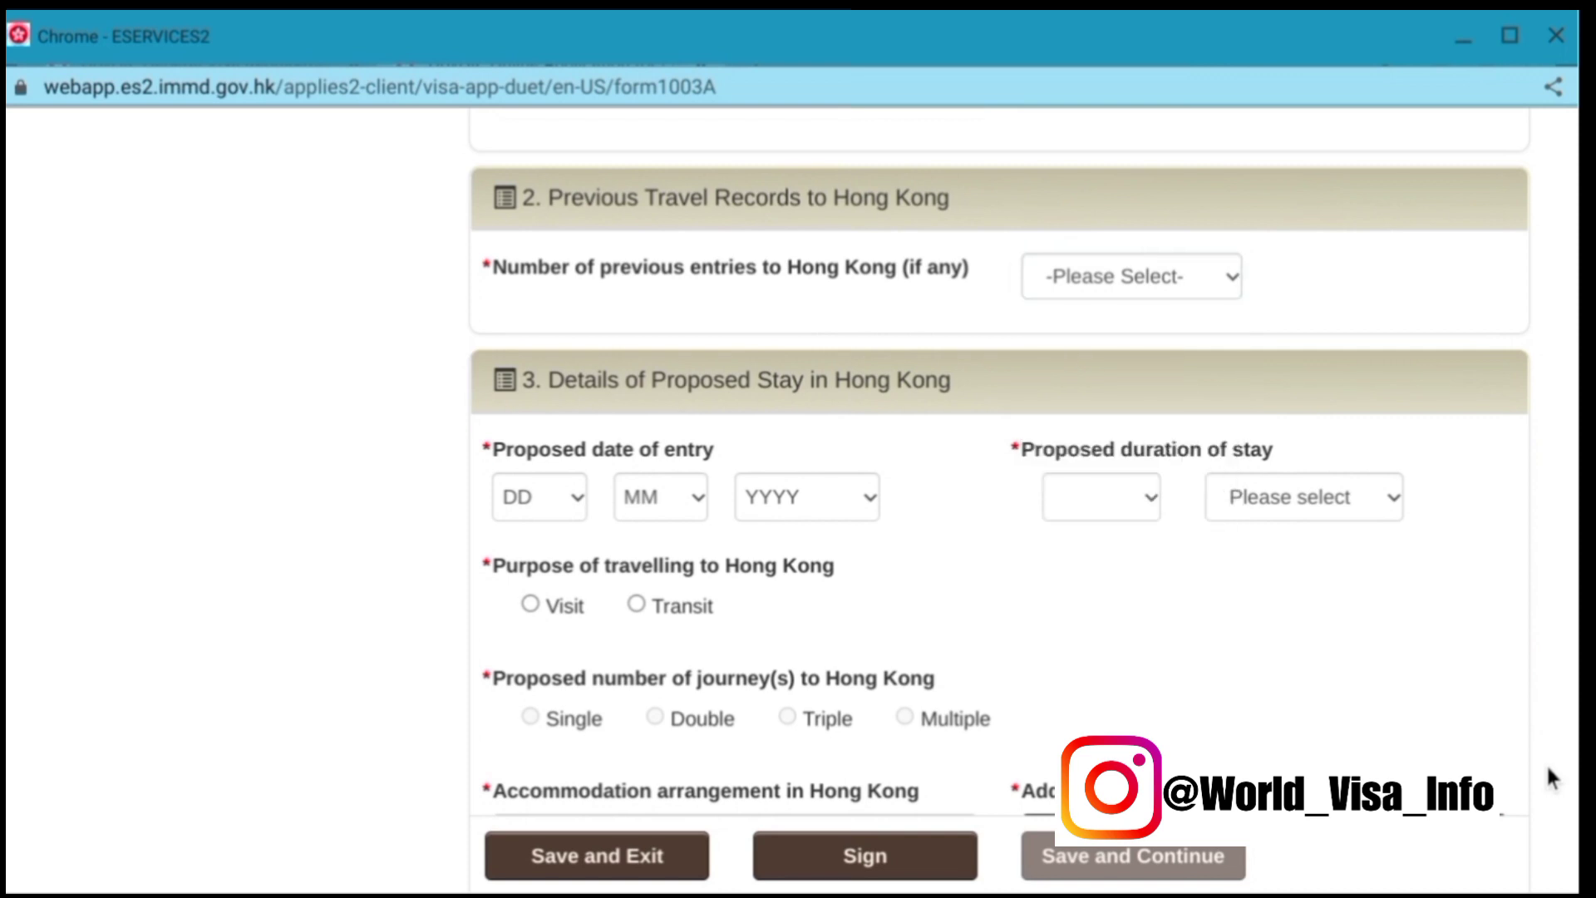
scroll(1551, 778, down, 1)
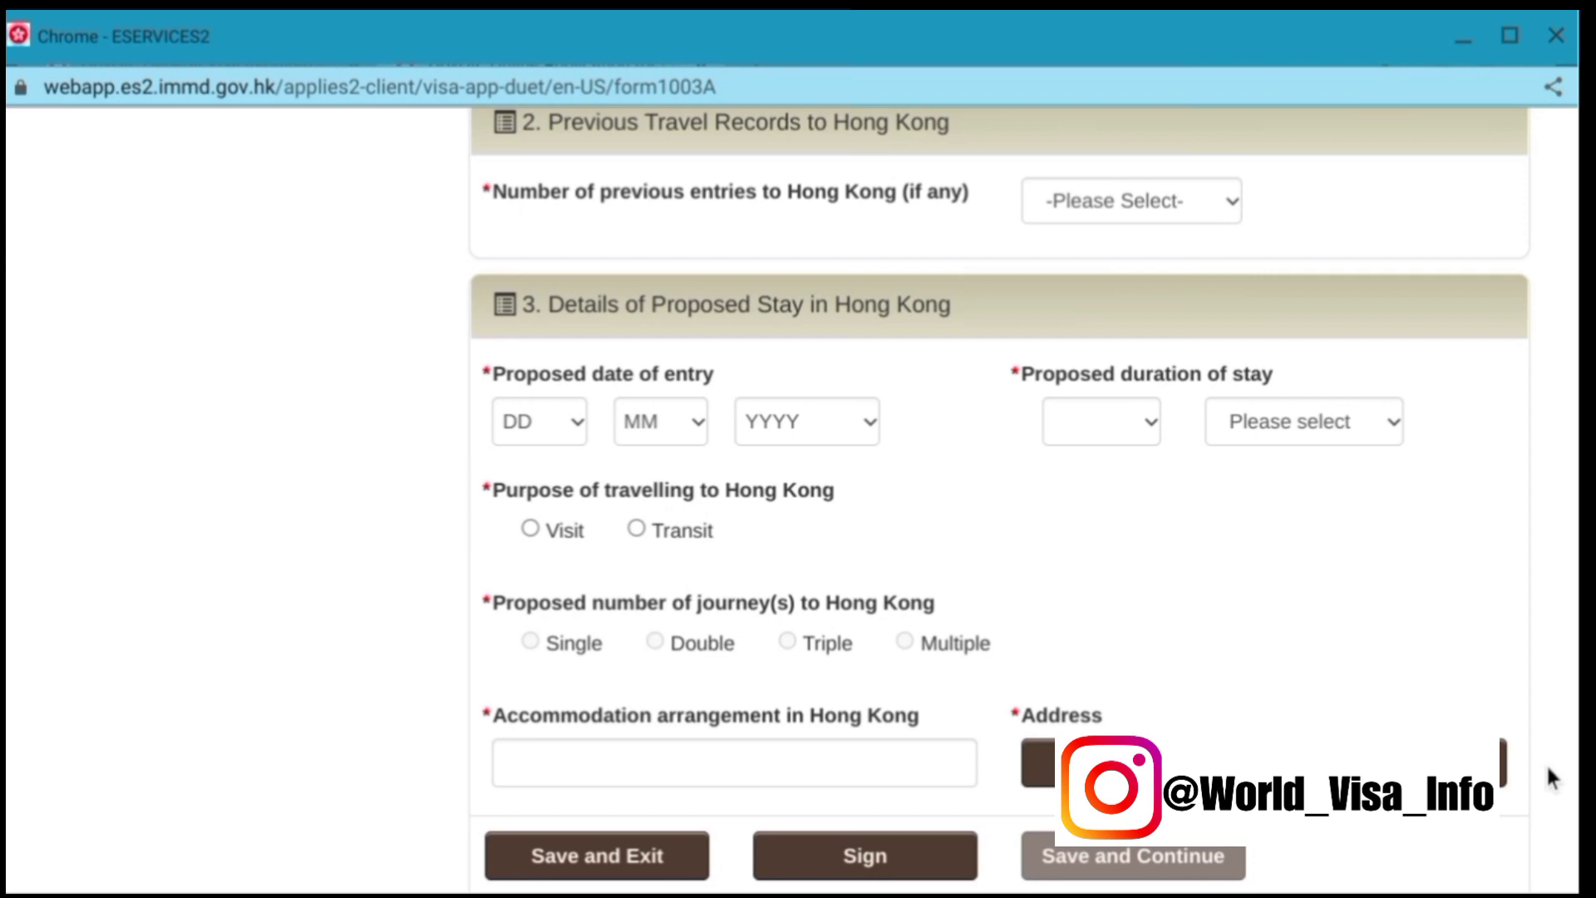
key(space)
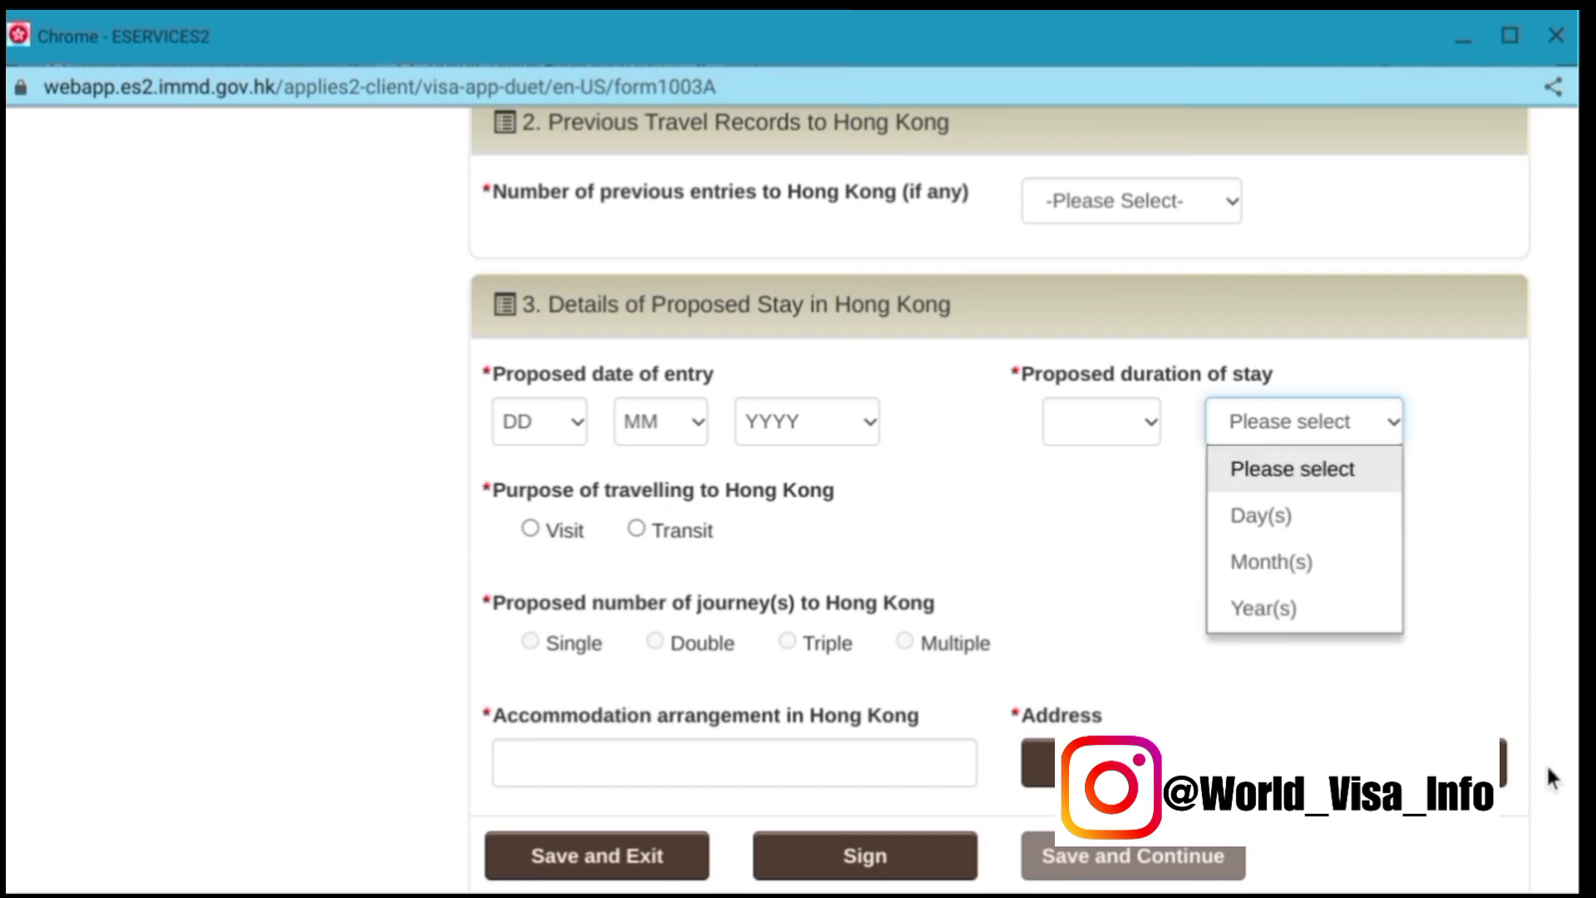
click(1551, 778)
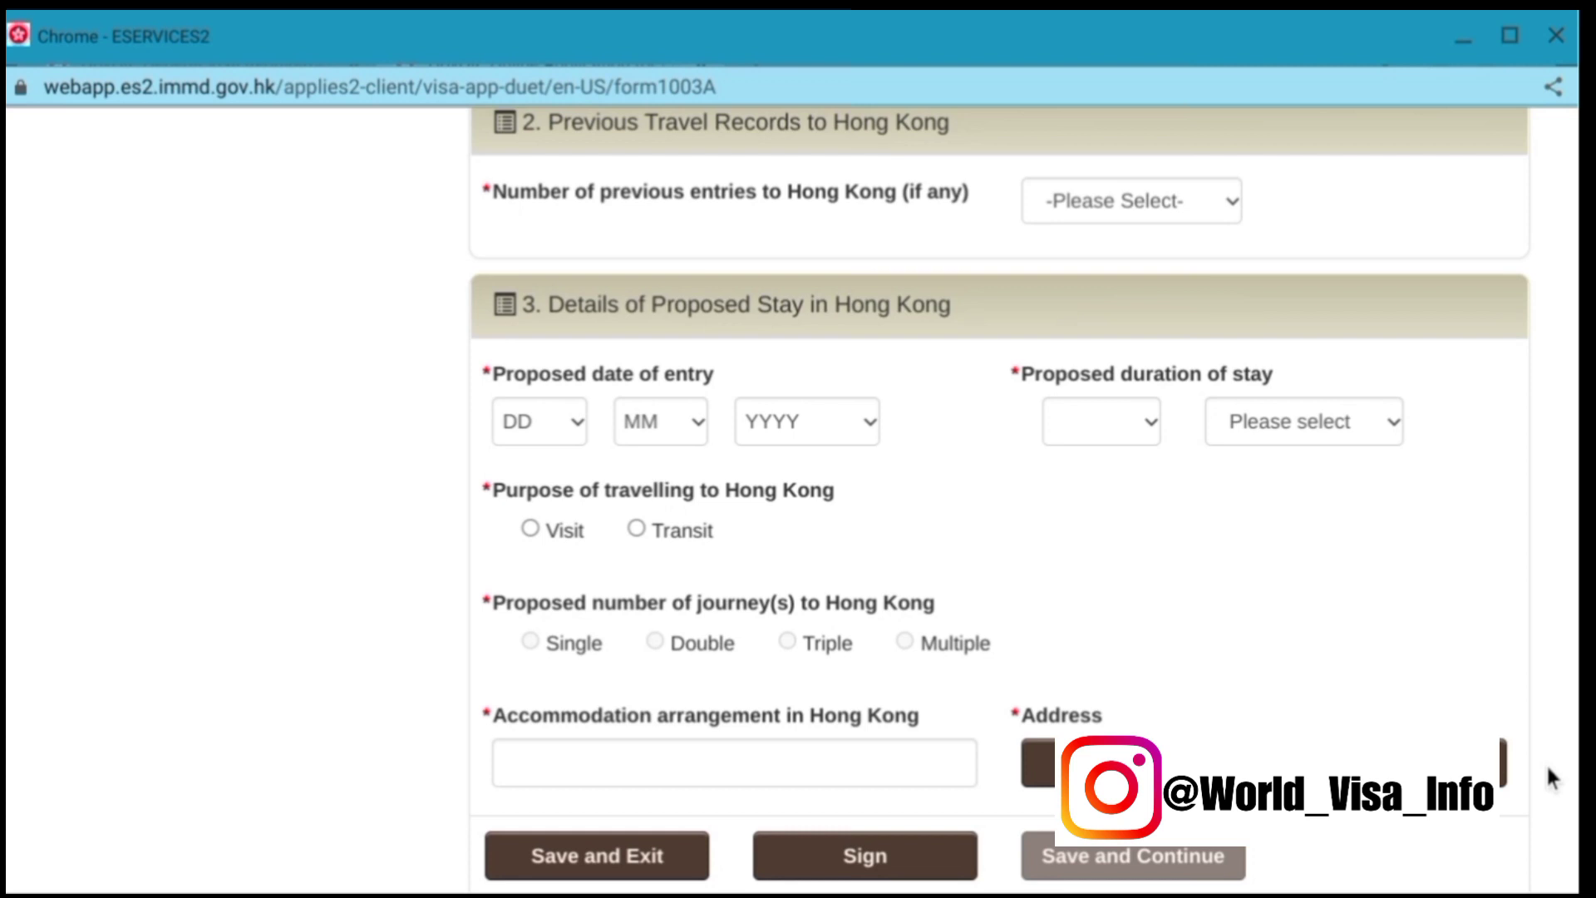
Open the address entry for the accommodation in Hong Kong, look through its address detail fields, and close it without entering anything.
scroll(1551, 778, down, 2)
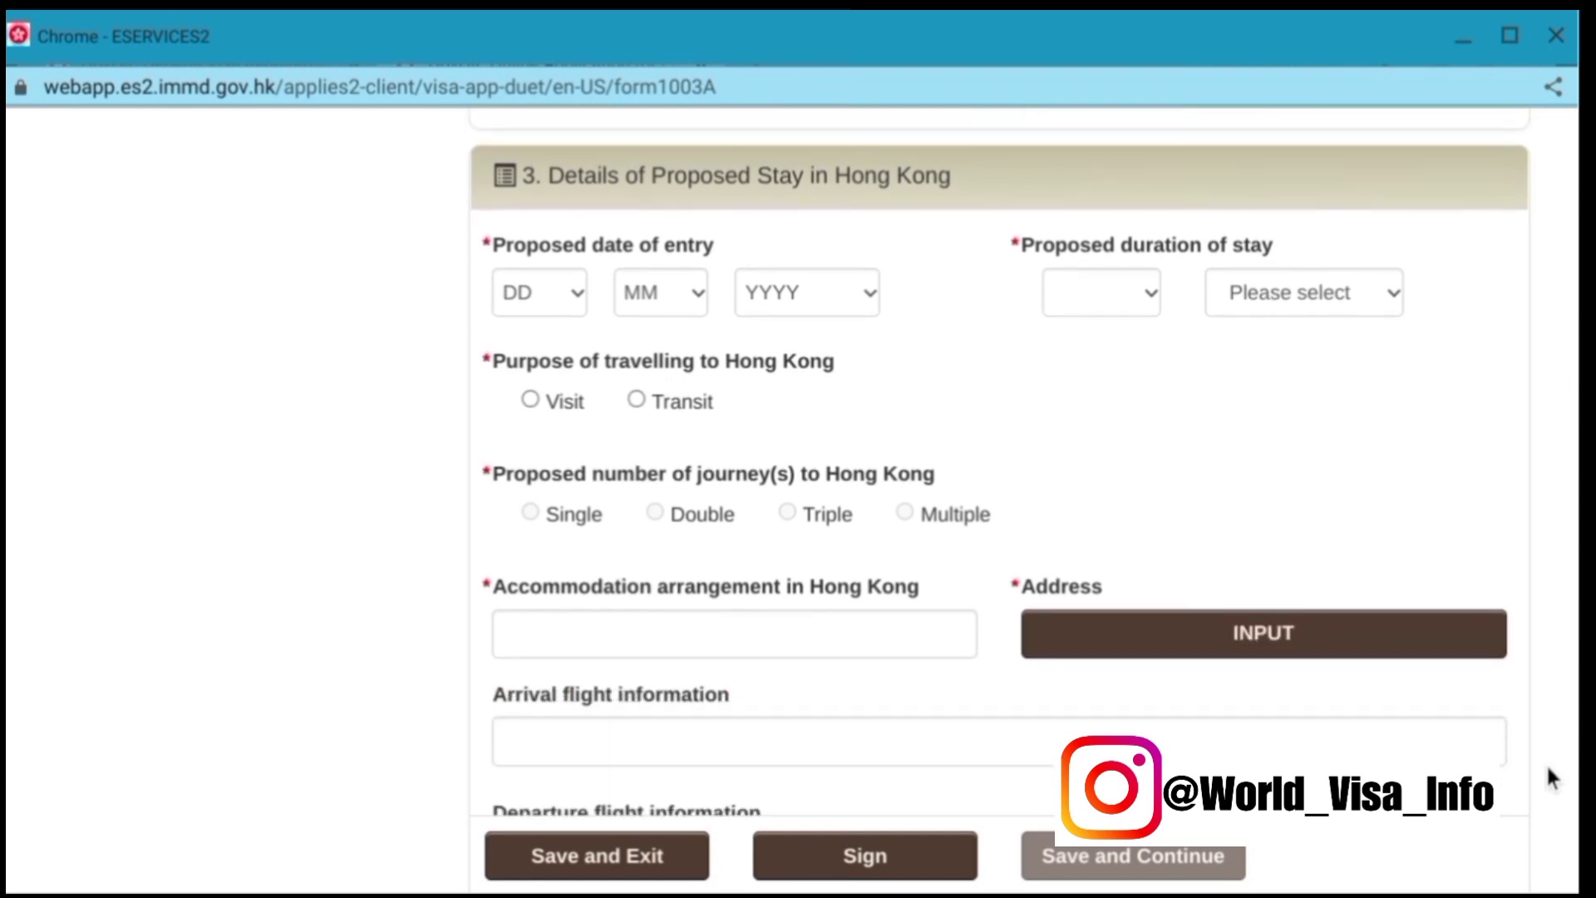
scroll(1551, 778, down, 2)
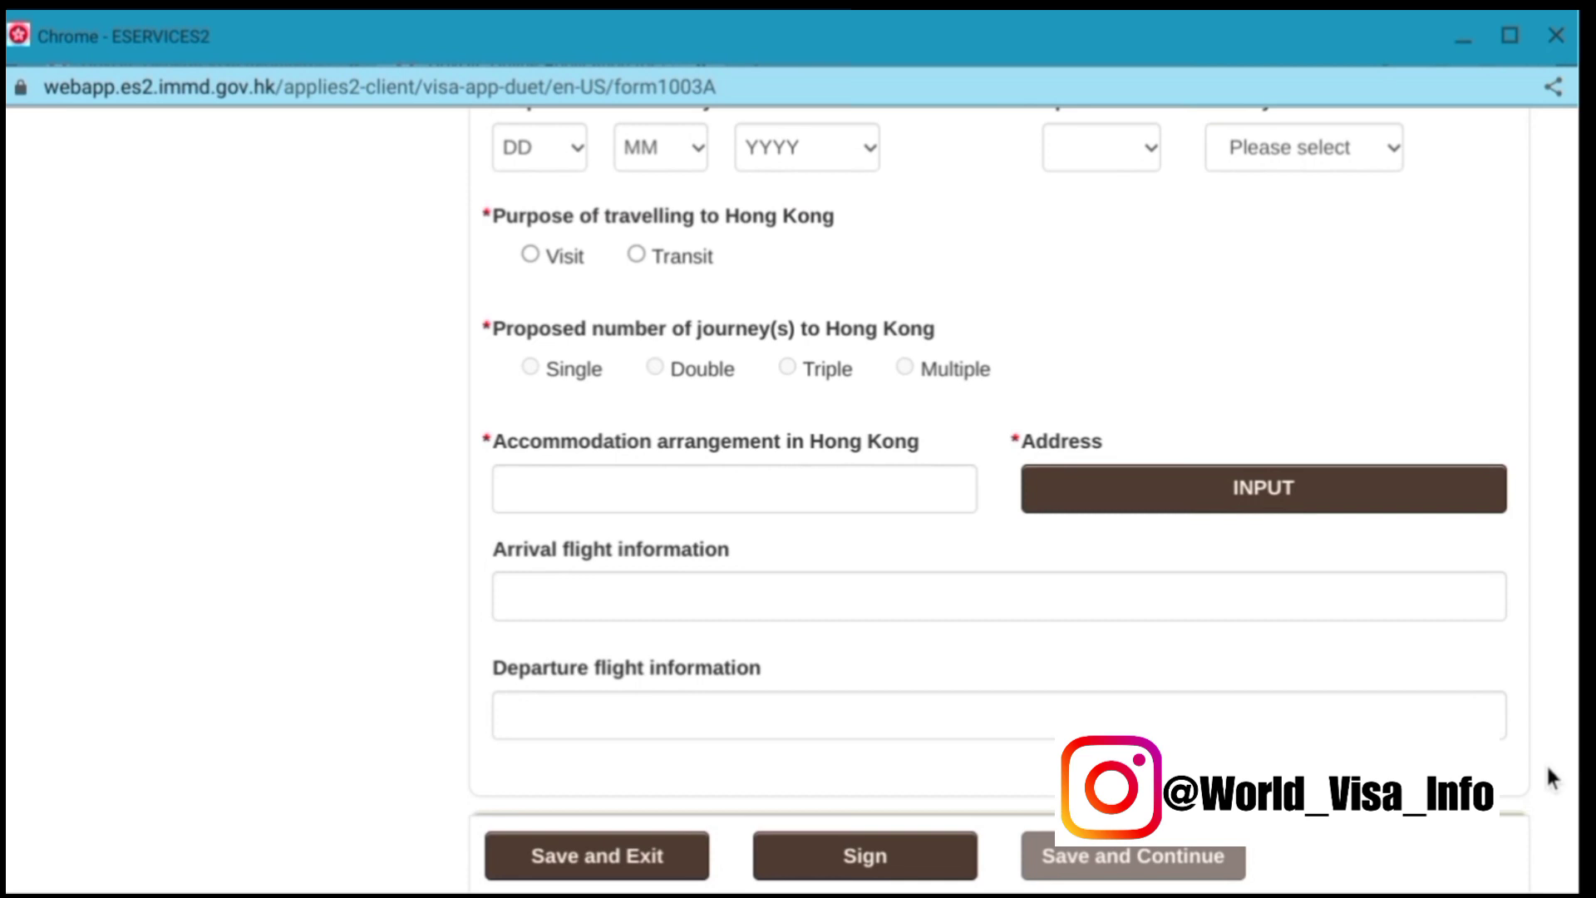
key(Return)
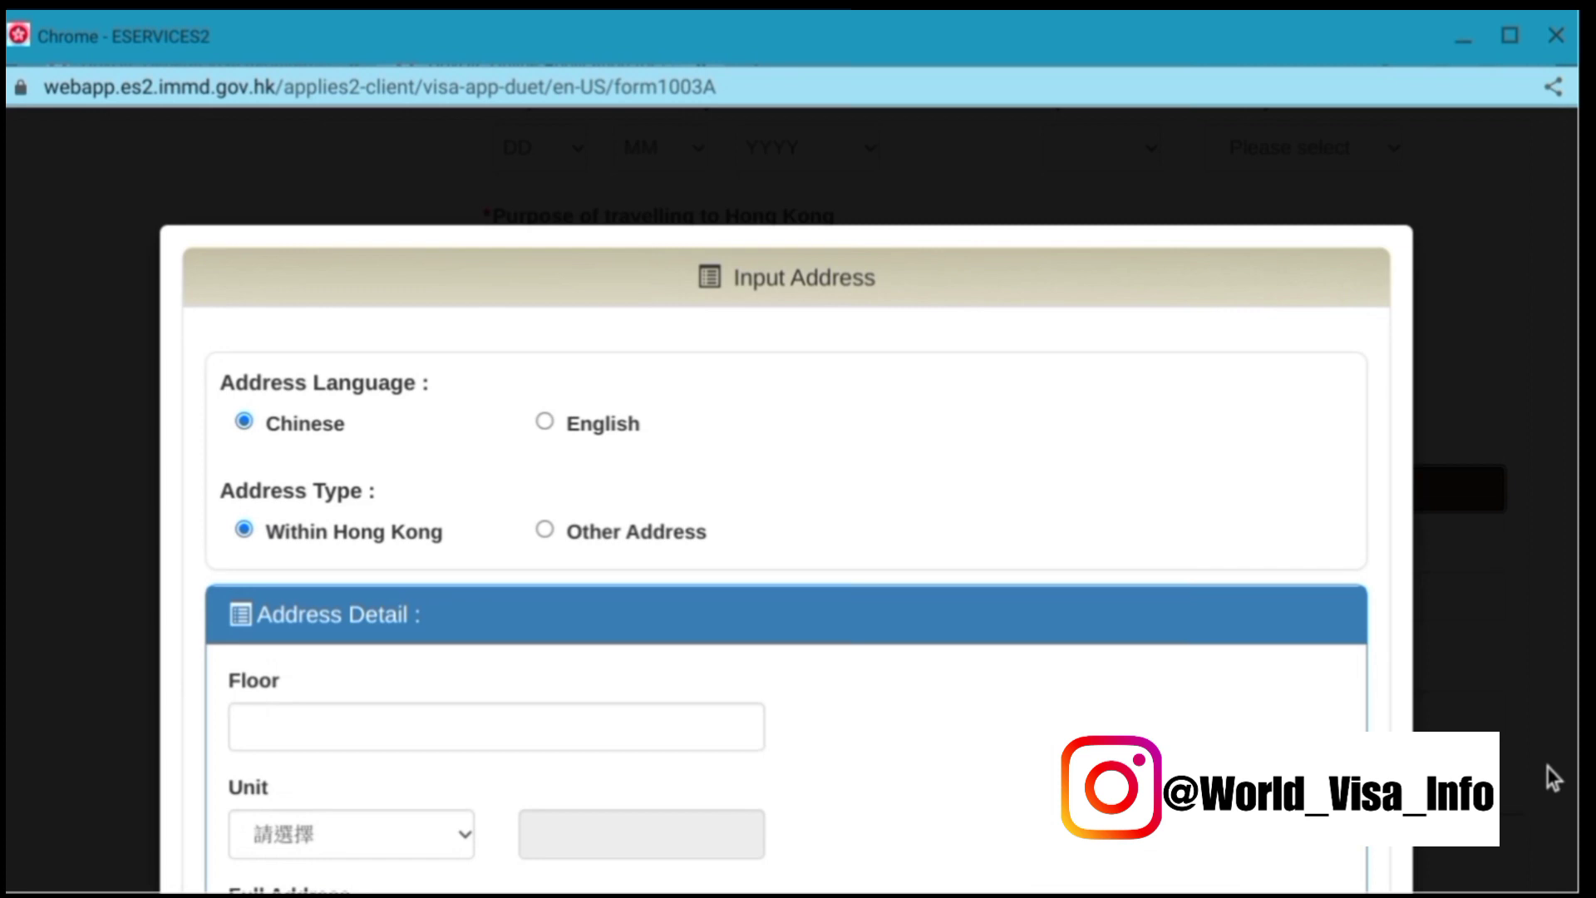
scroll(1551, 778, down, 4)
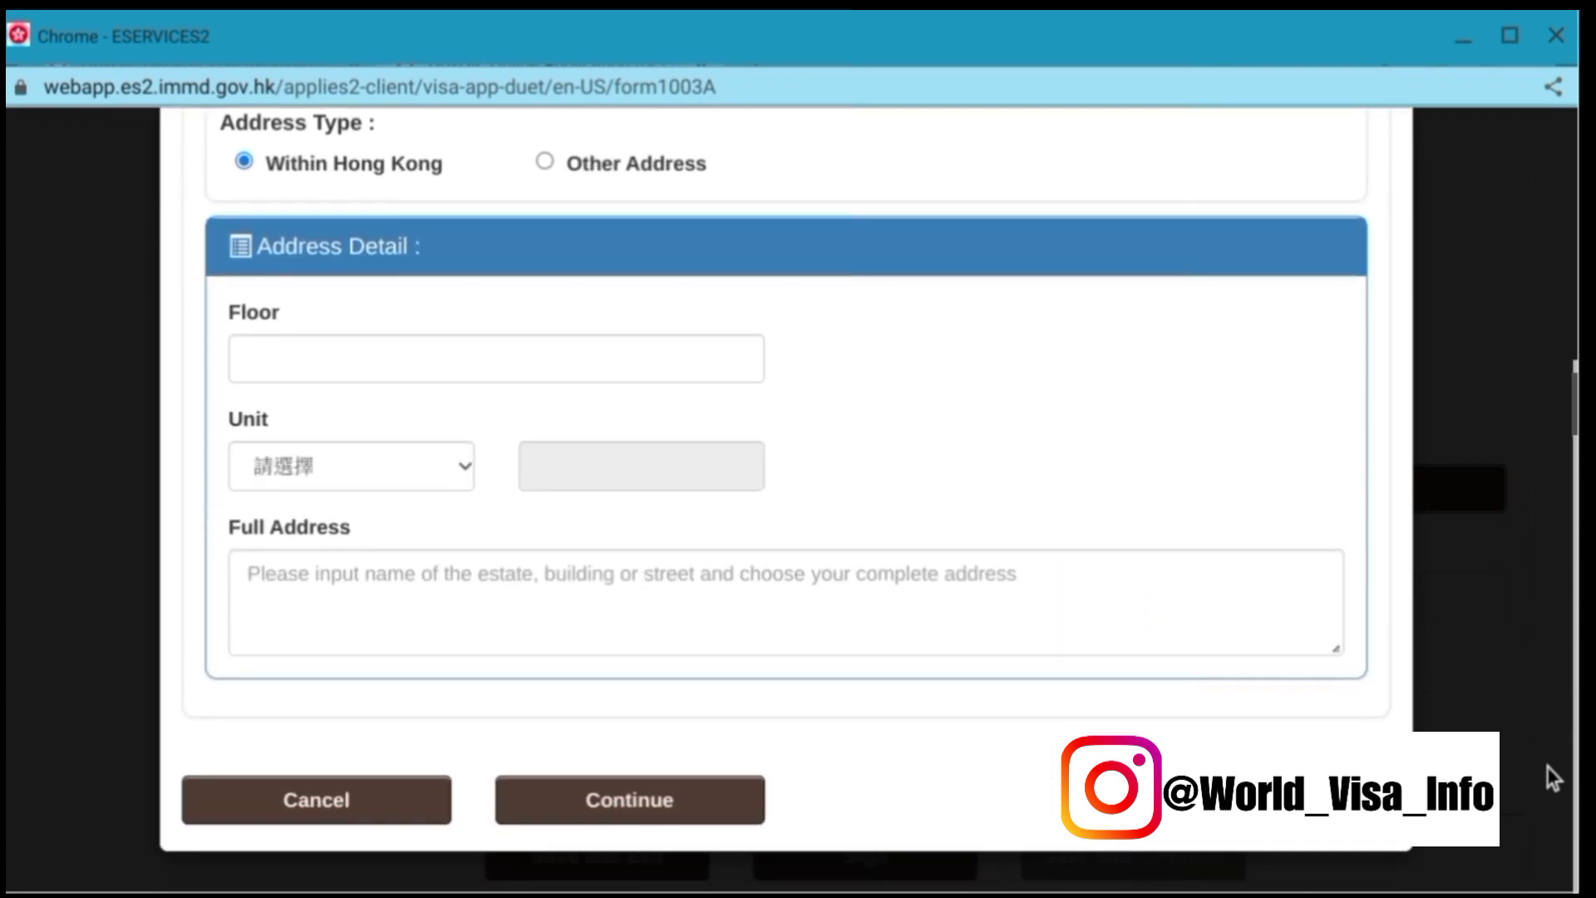
key(Escape)
Review the flight information, Purpose of Visit and Sponsor in Hong Kong fields, down to the supplementary sheet on accompanying family members.
scroll(1551, 778, down, 3)
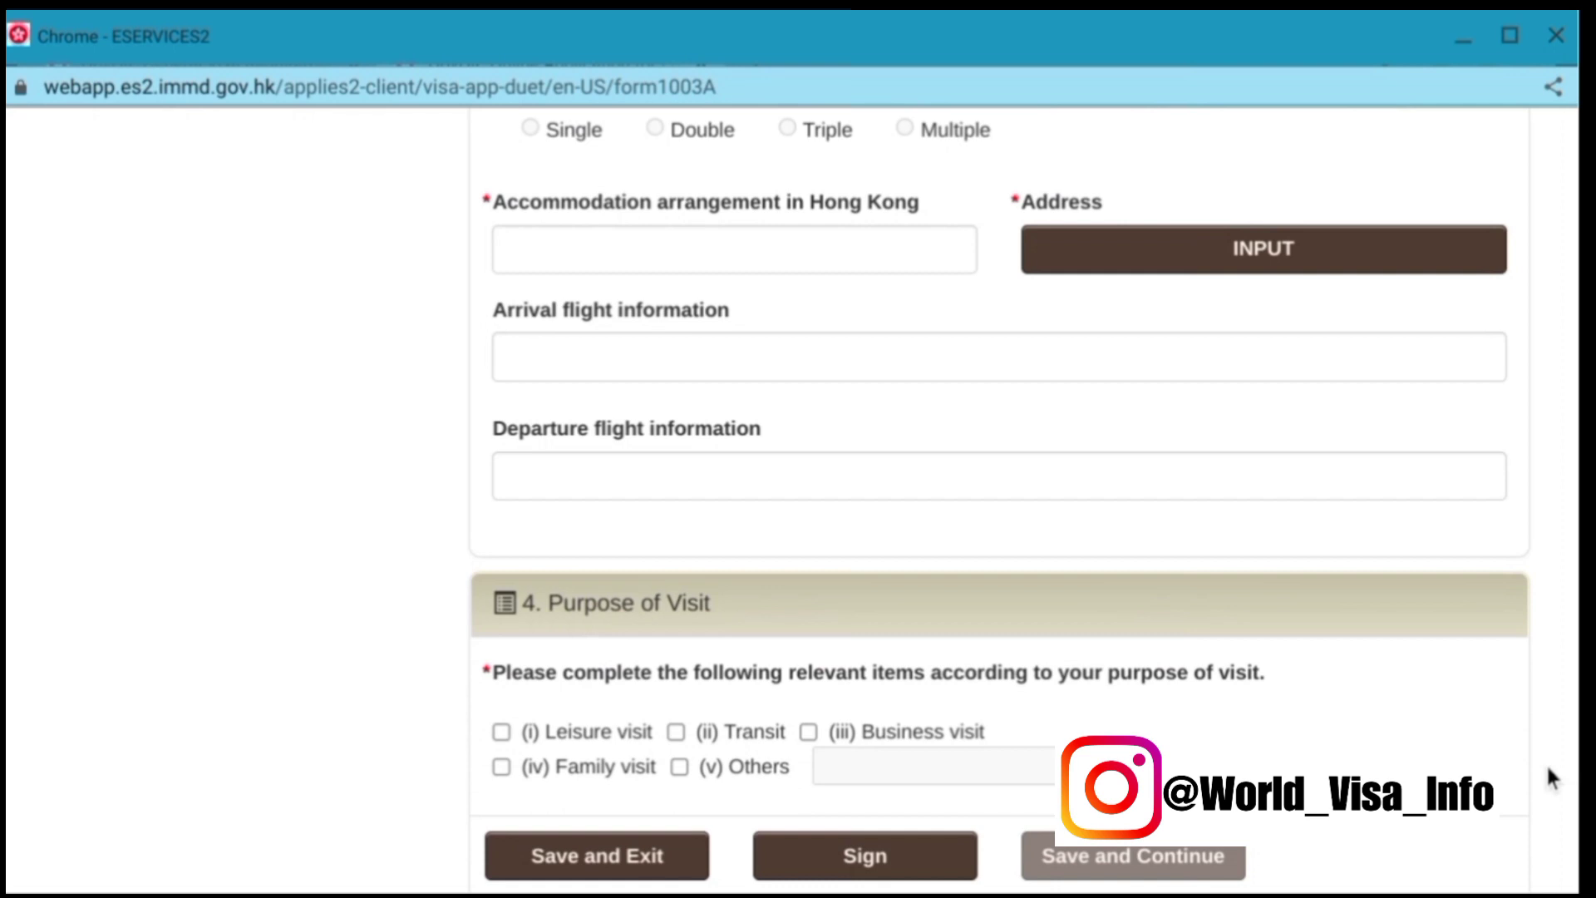
scroll(1551, 778, down, 1)
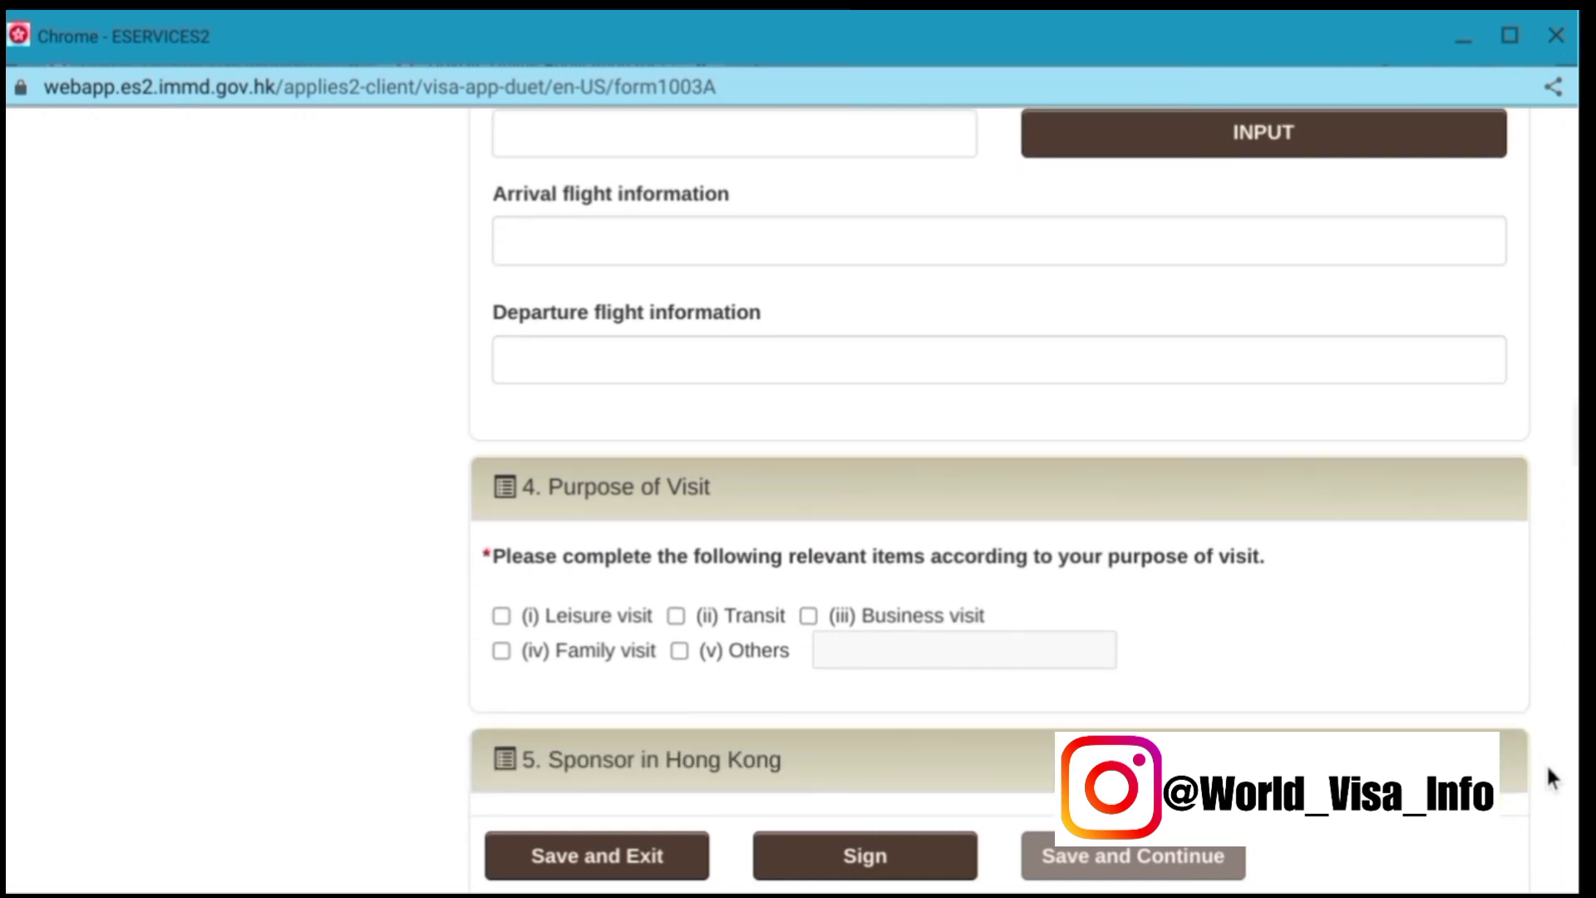
scroll(1551, 778, down, 3)
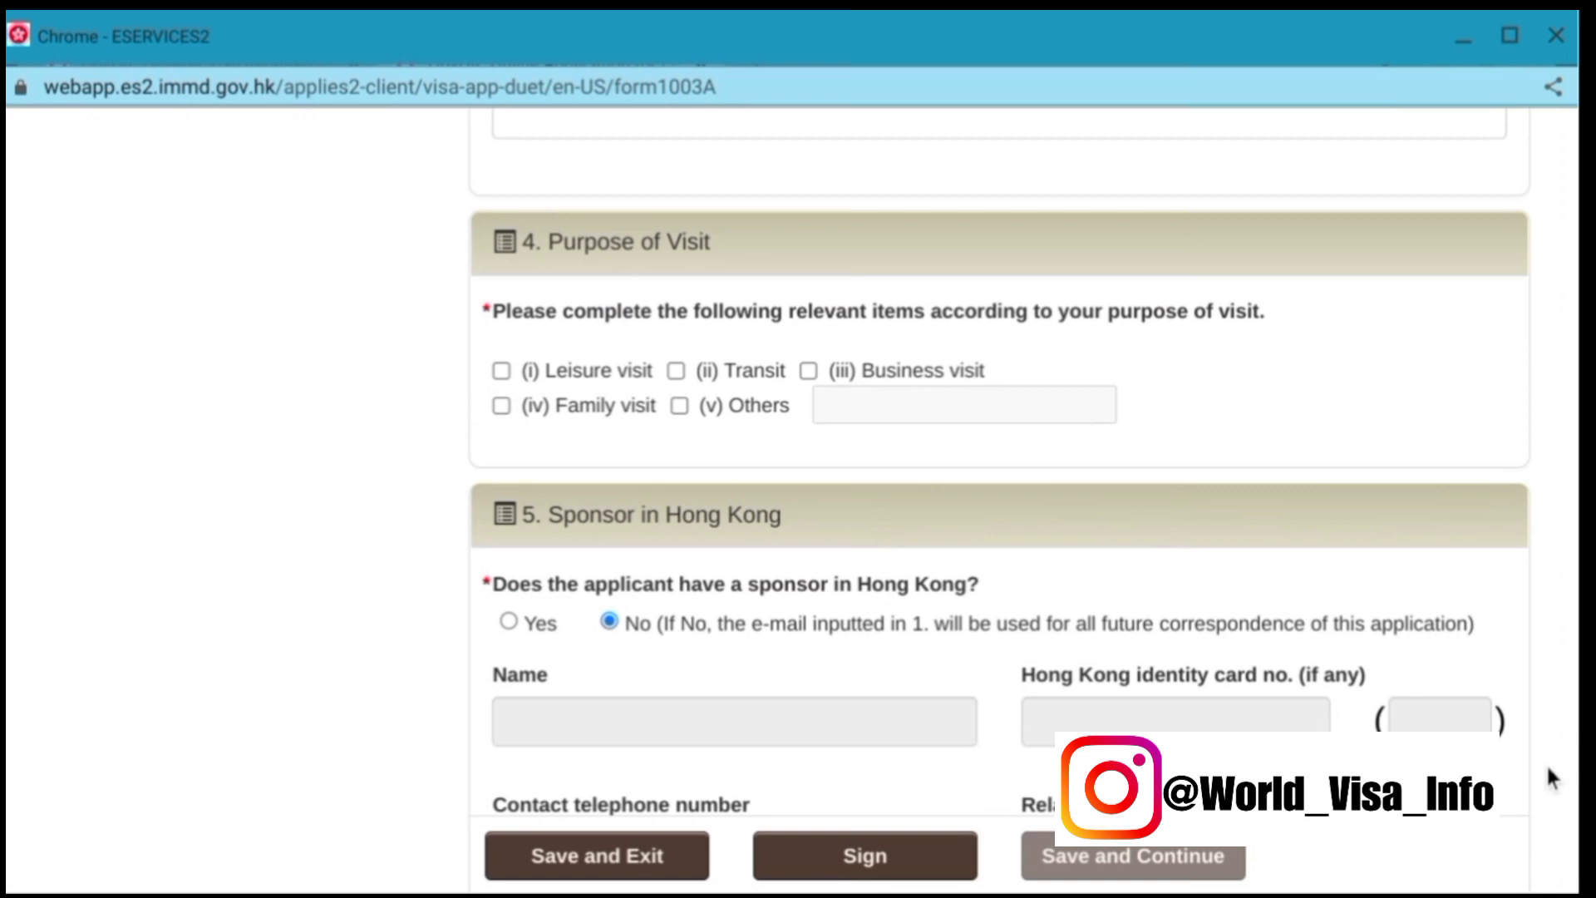
scroll(1551, 777, down, 3)
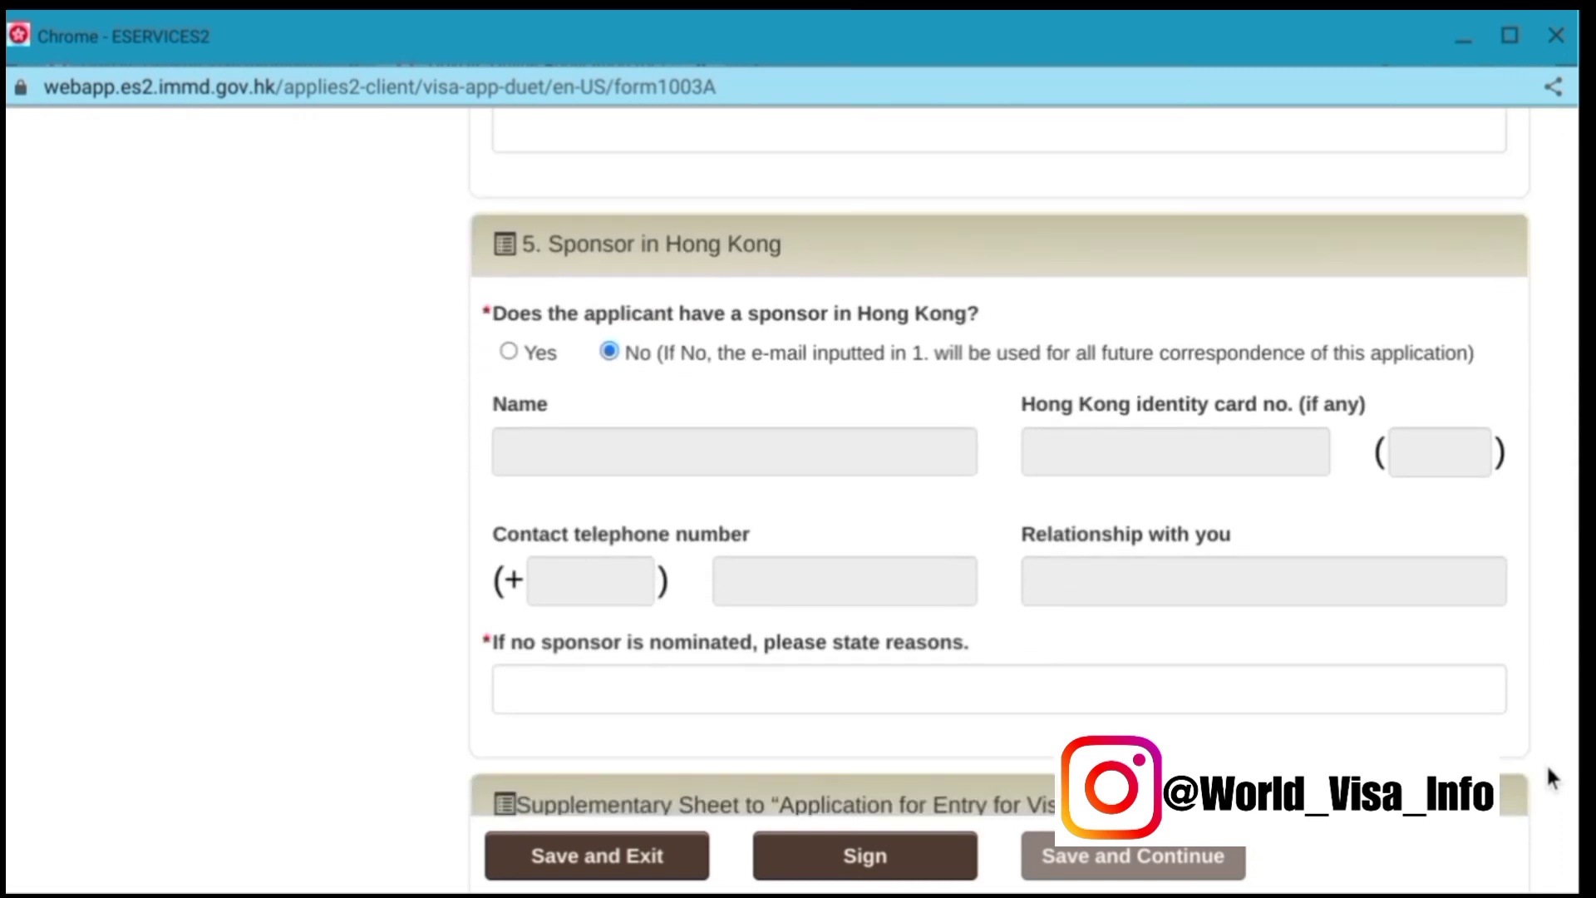
scroll(1551, 777, down, 1)
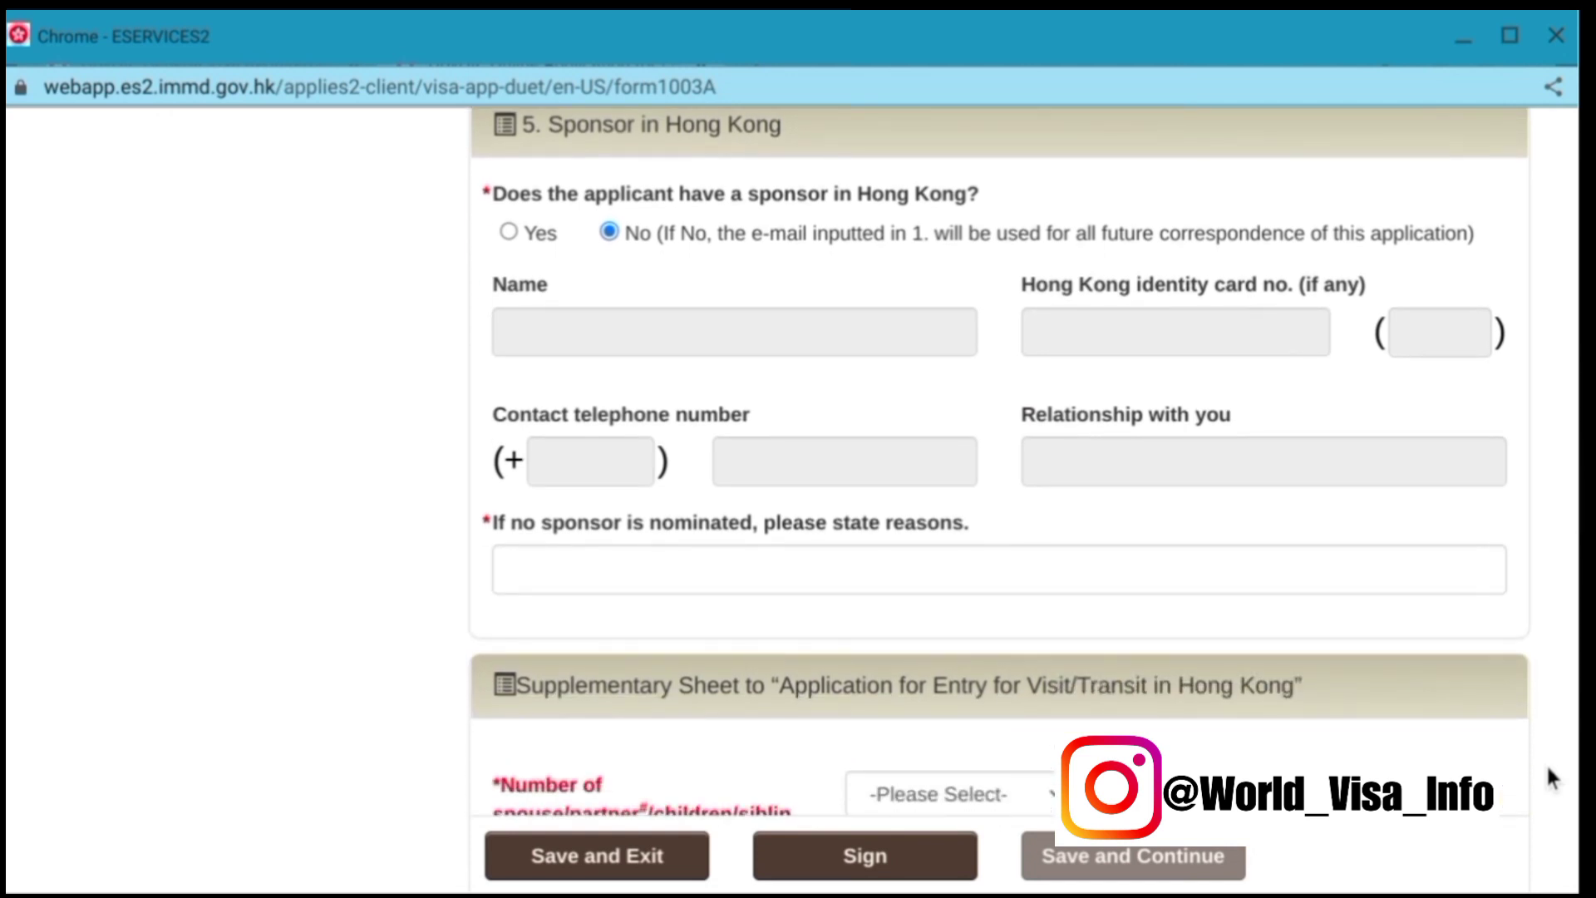
scroll(1550, 777, down, 2)
scroll(1551, 778, down, 2)
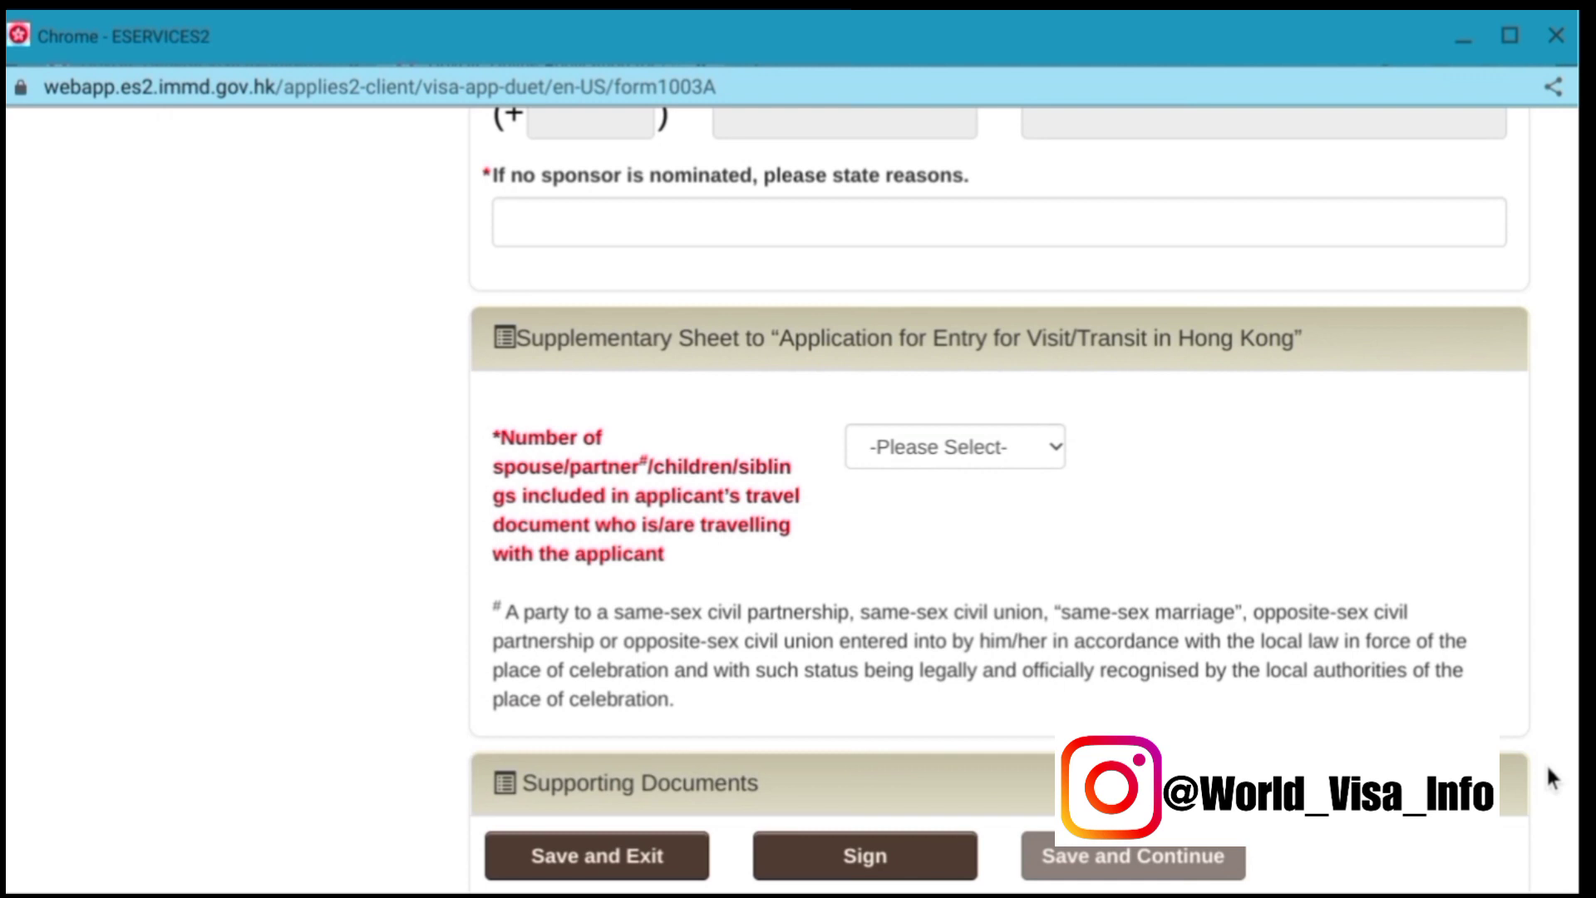
Read the acceptable file formats for the supporting documents and the requirements for the applicant's recent photograph.
scroll(1550, 777, down, 4)
scroll(1551, 778, up, 1)
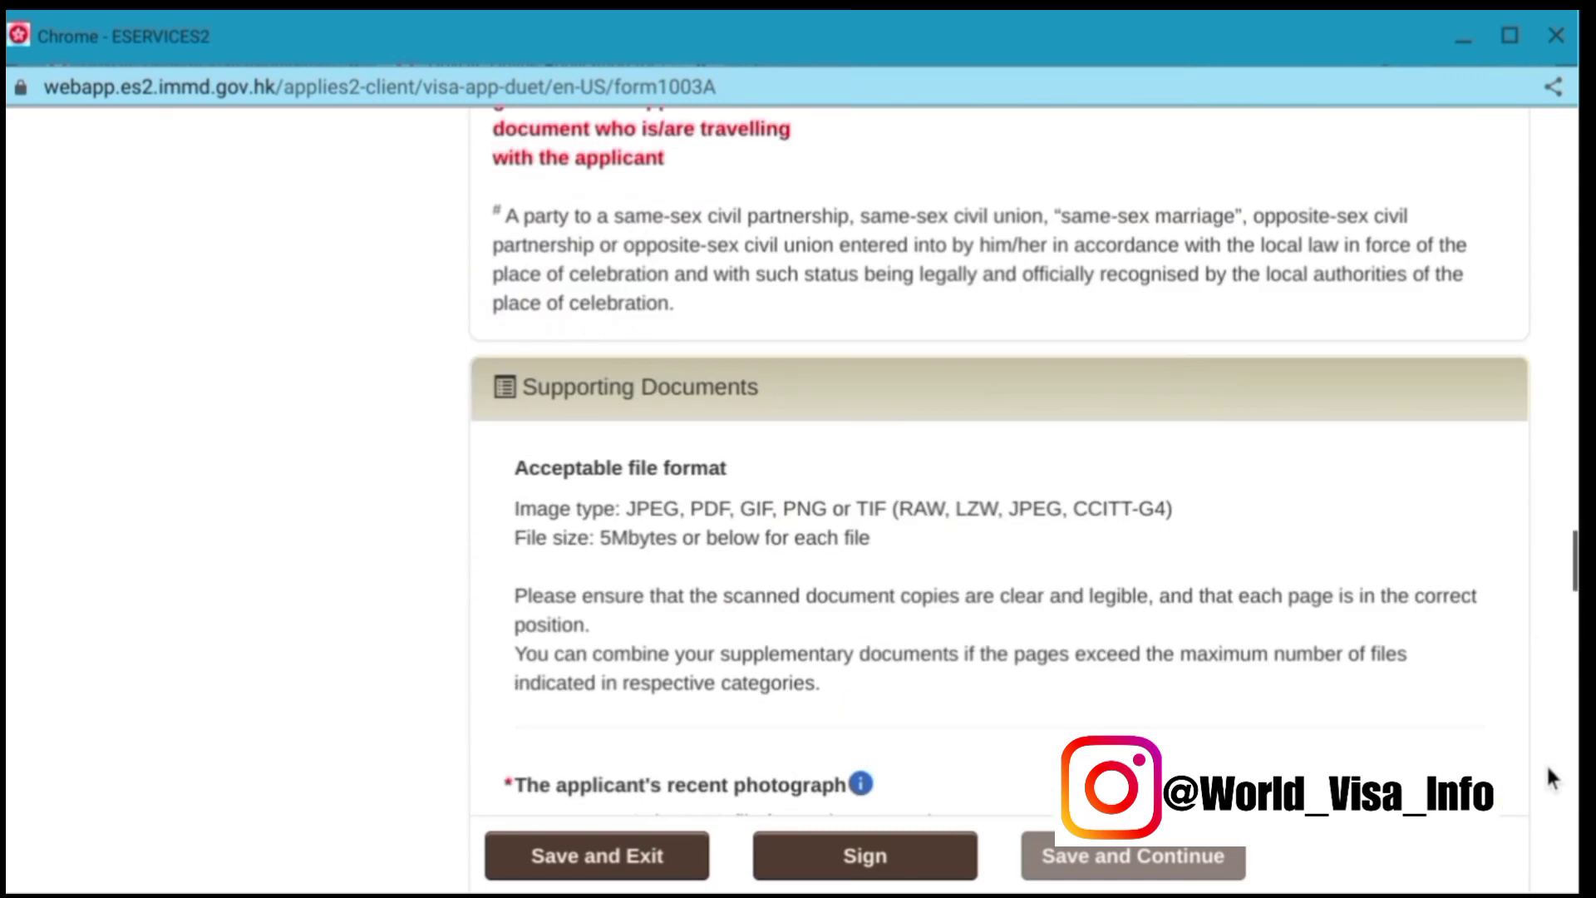
scroll(1550, 778, up, 1)
scroll(1550, 777, down, 3)
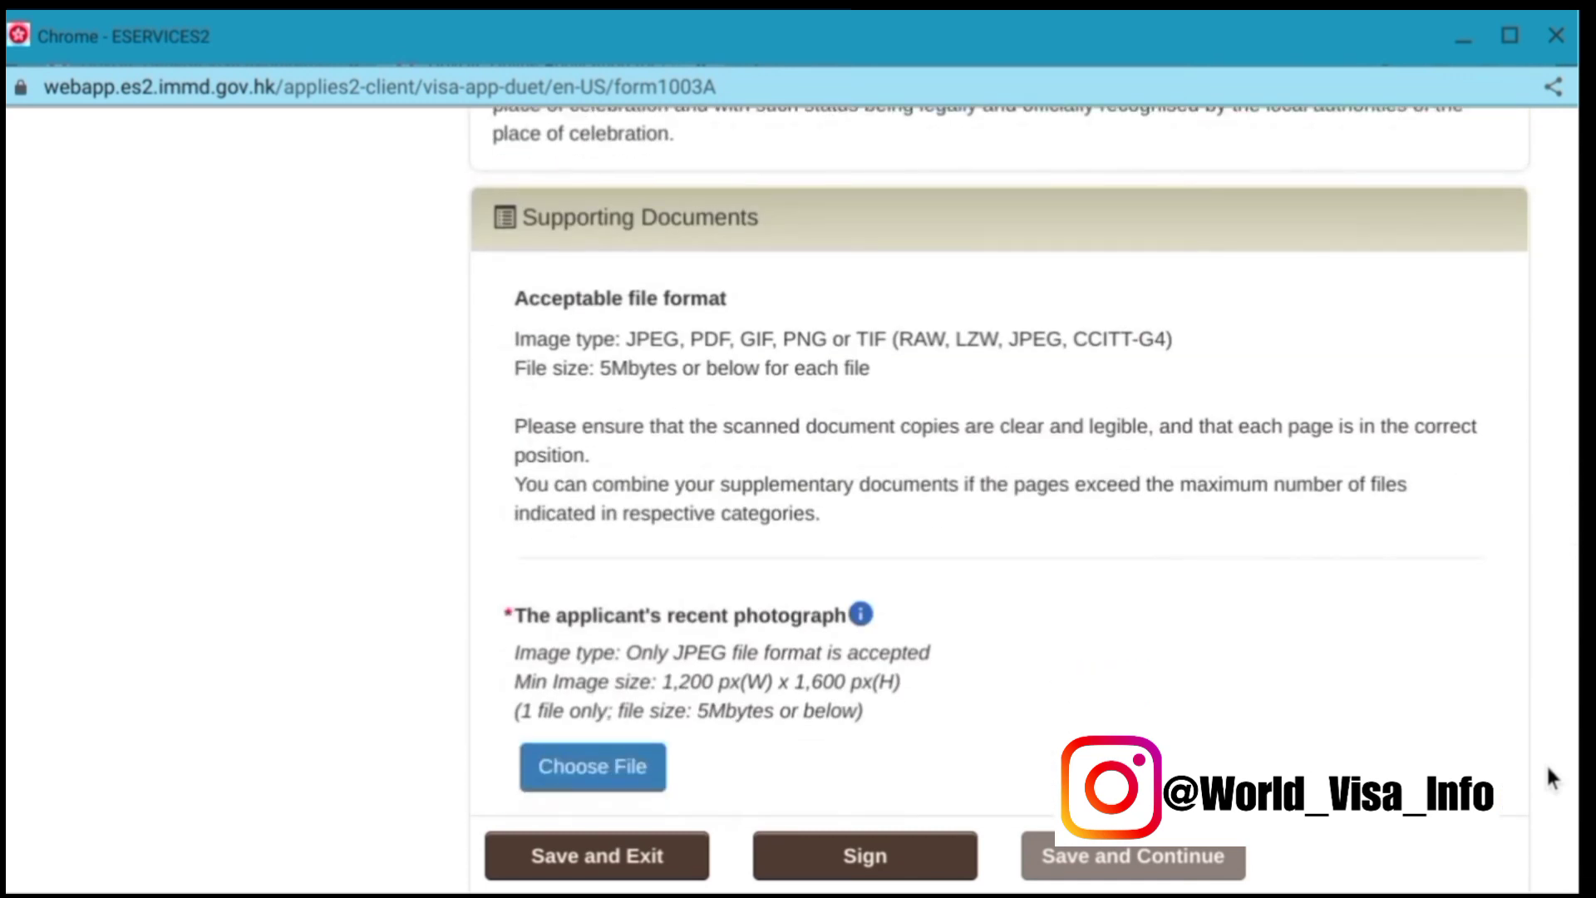
scroll(1552, 778, down, 1)
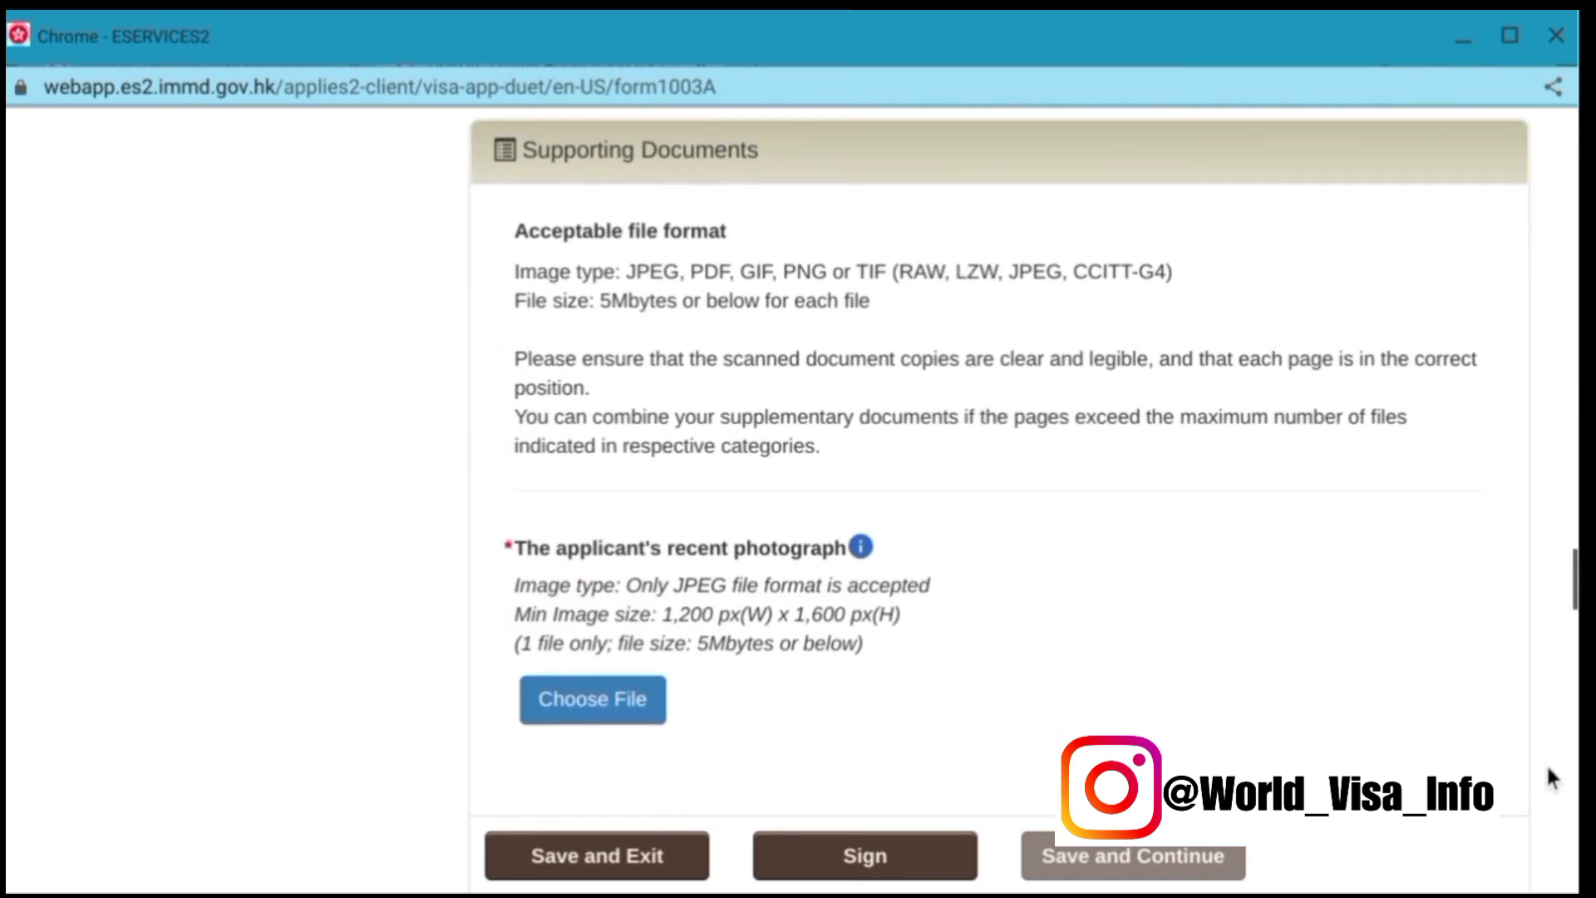
scroll(1550, 777, down, 1)
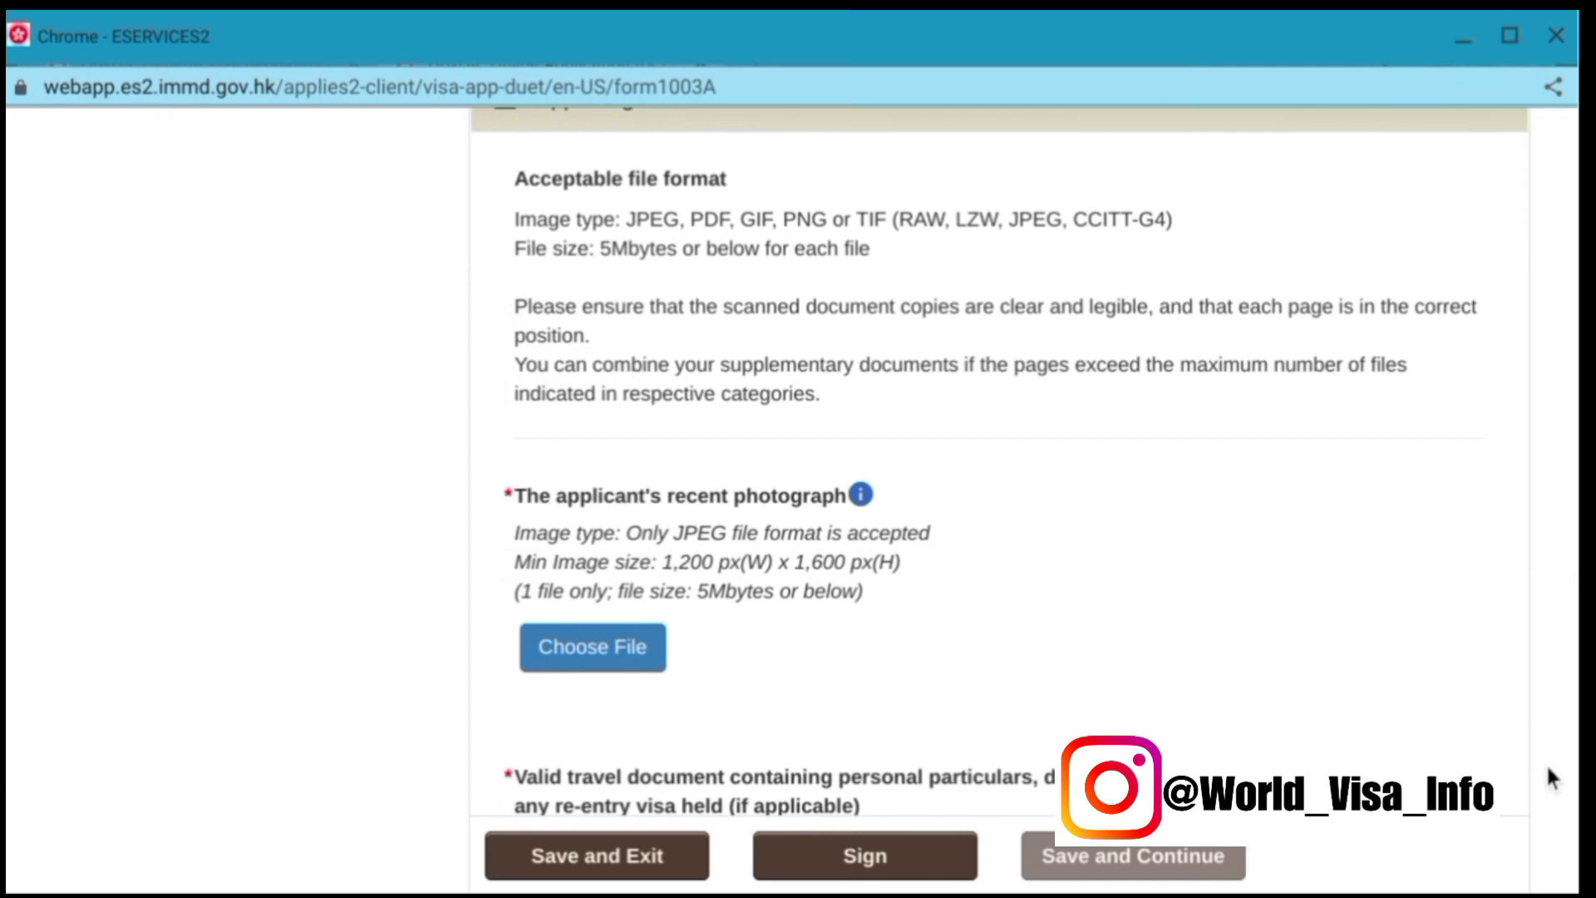
scroll(1550, 778, down, 1)
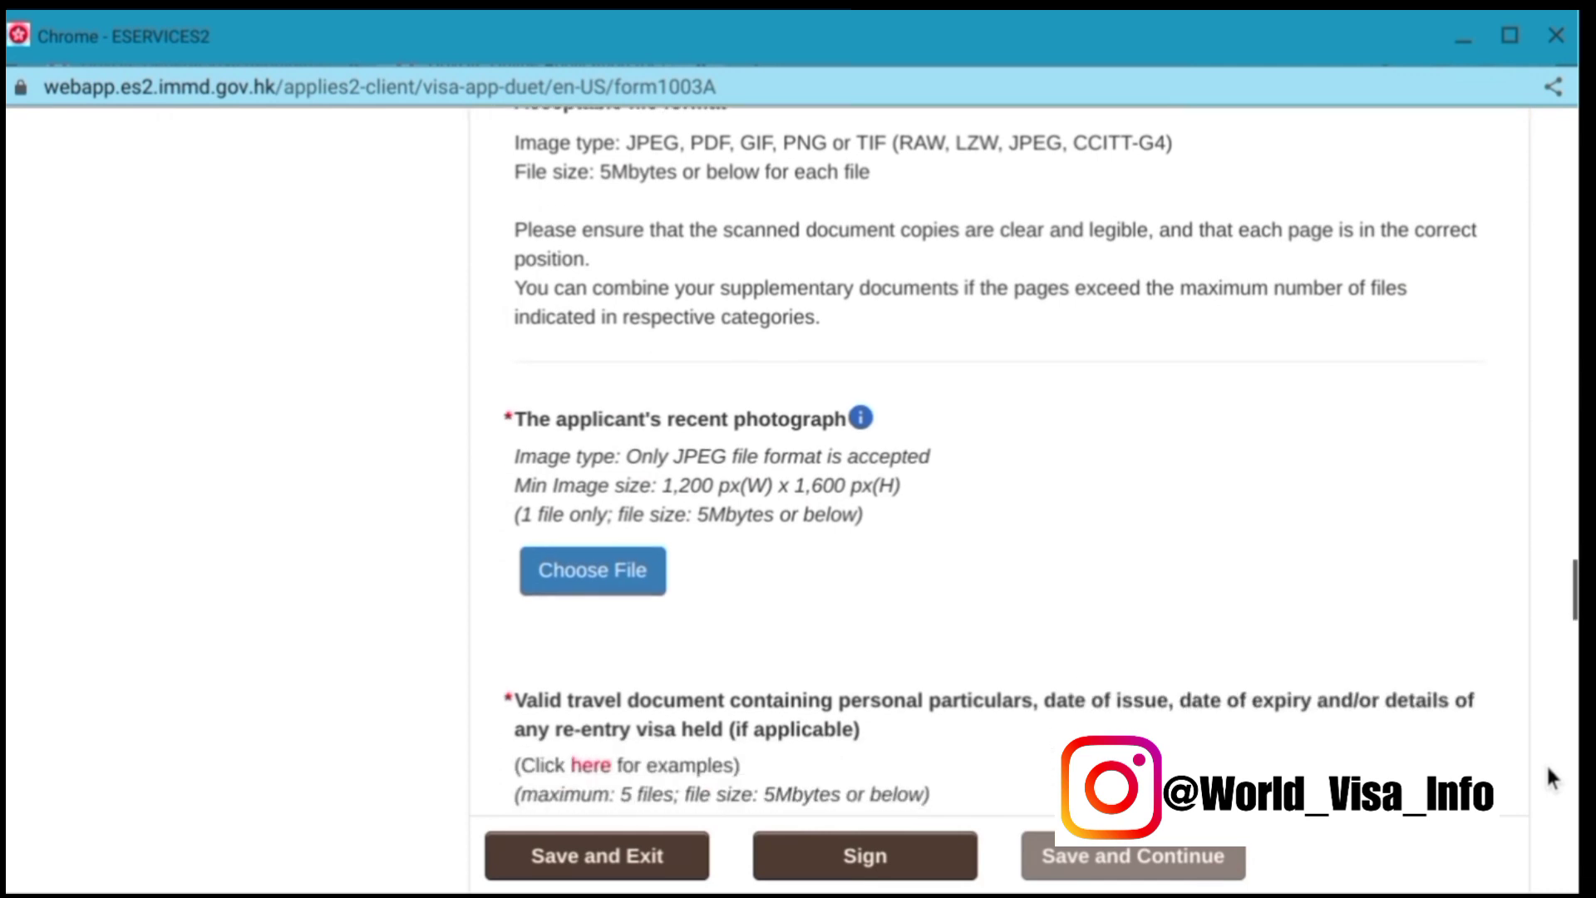
Review the upload requirements for the travel document, proof of financial standing, proof of transportation arrangement and other supporting documents.
scroll(1550, 777, down, 1)
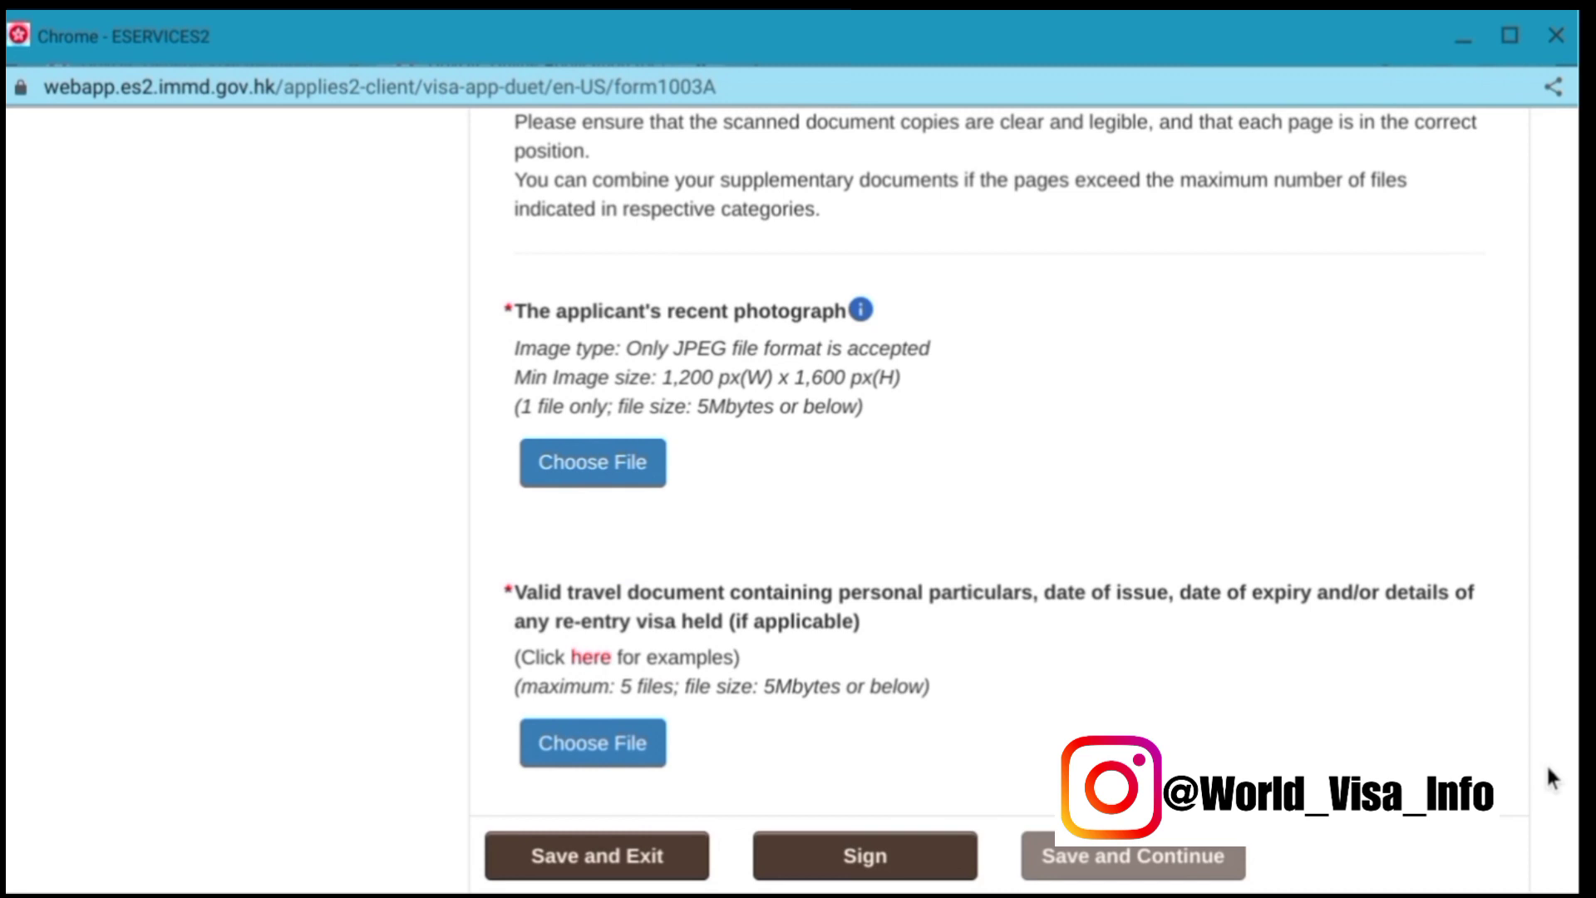
scroll(1551, 777, down, 2)
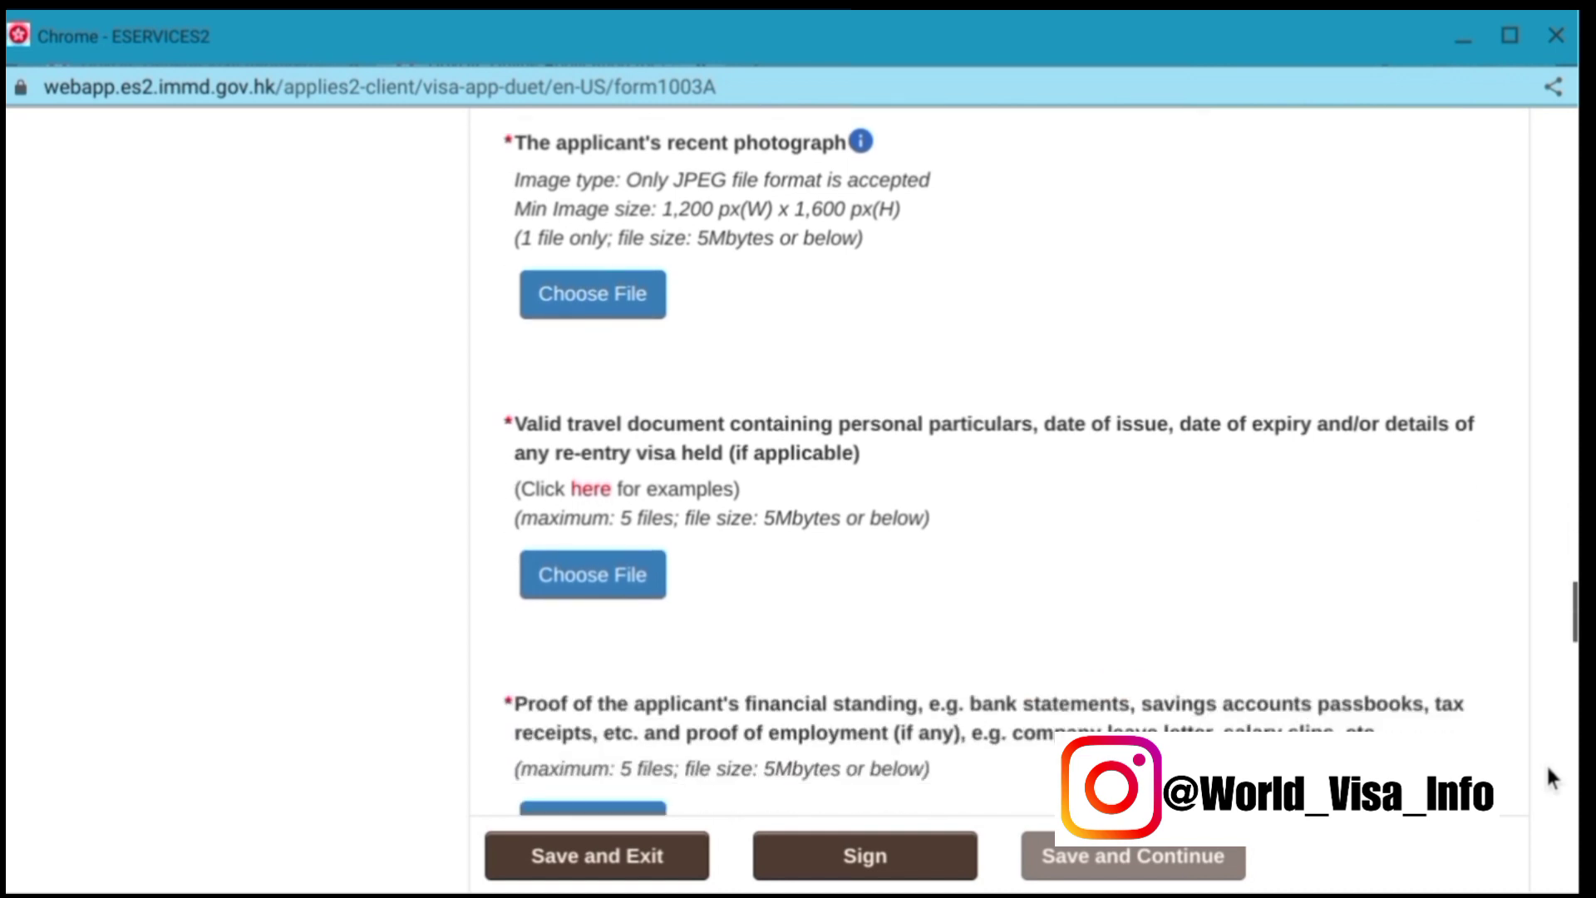
scroll(1550, 778, down, 1)
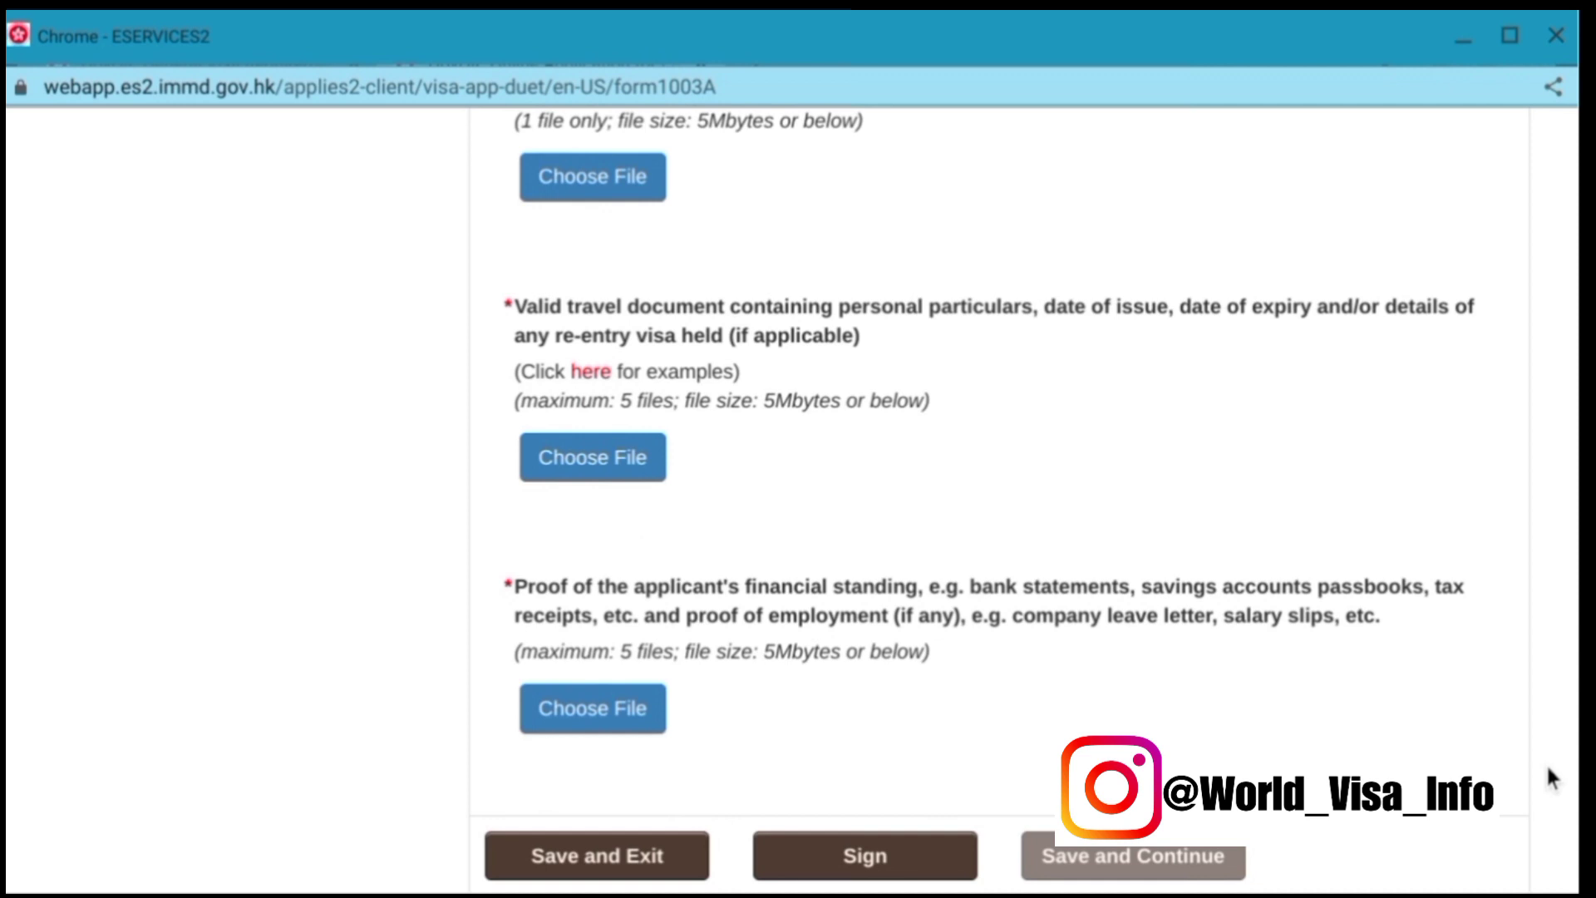
scroll(1550, 777, down, 1)
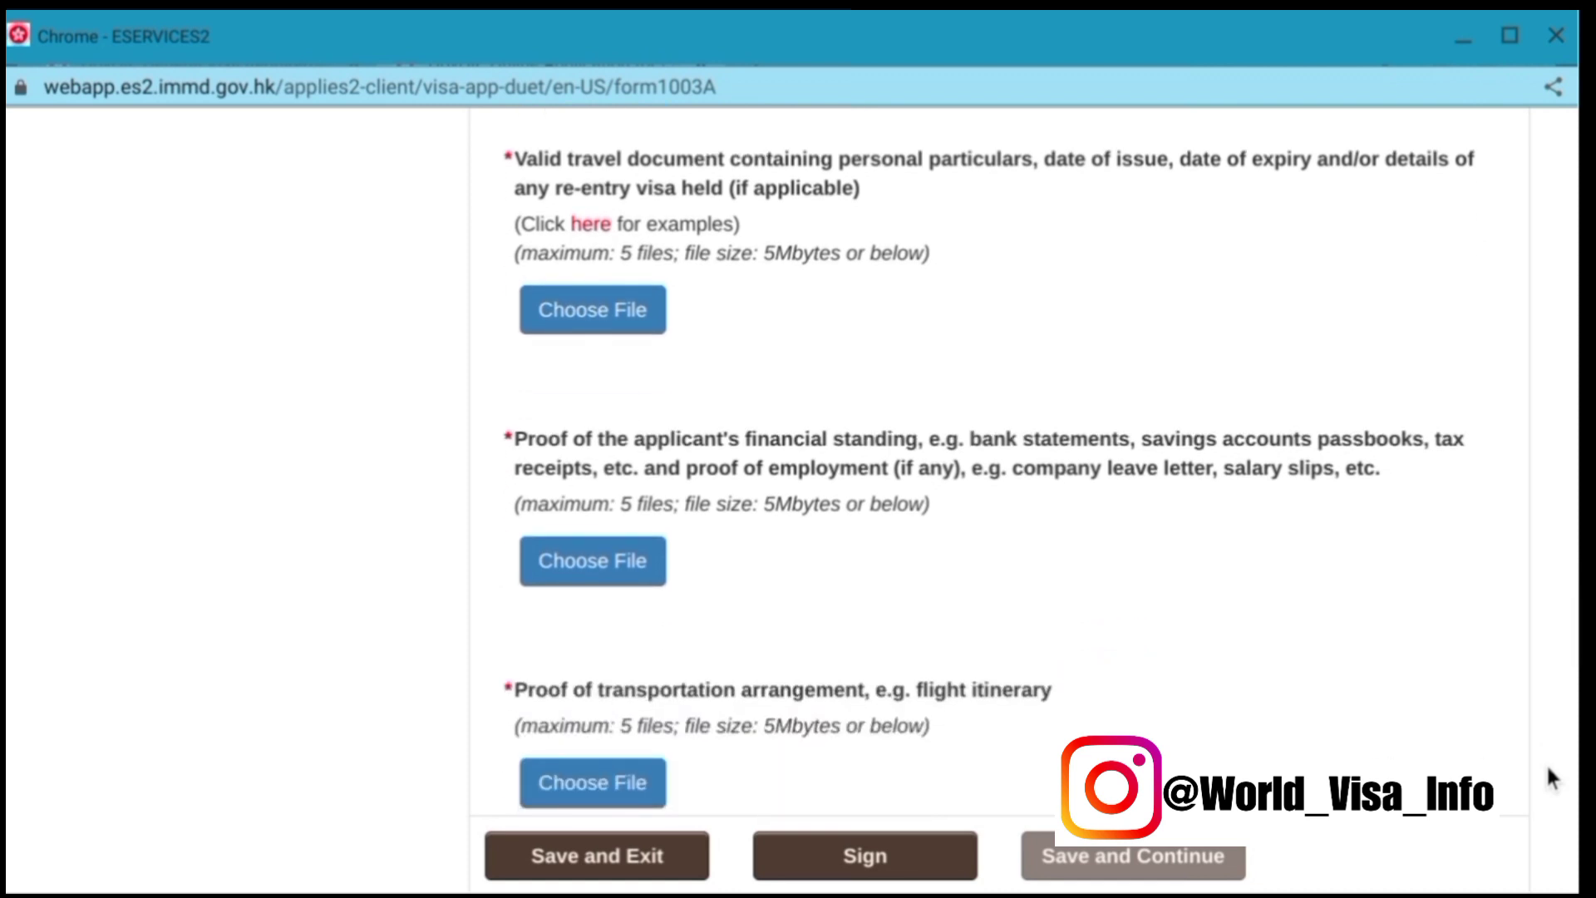
scroll(1550, 777, down, 1)
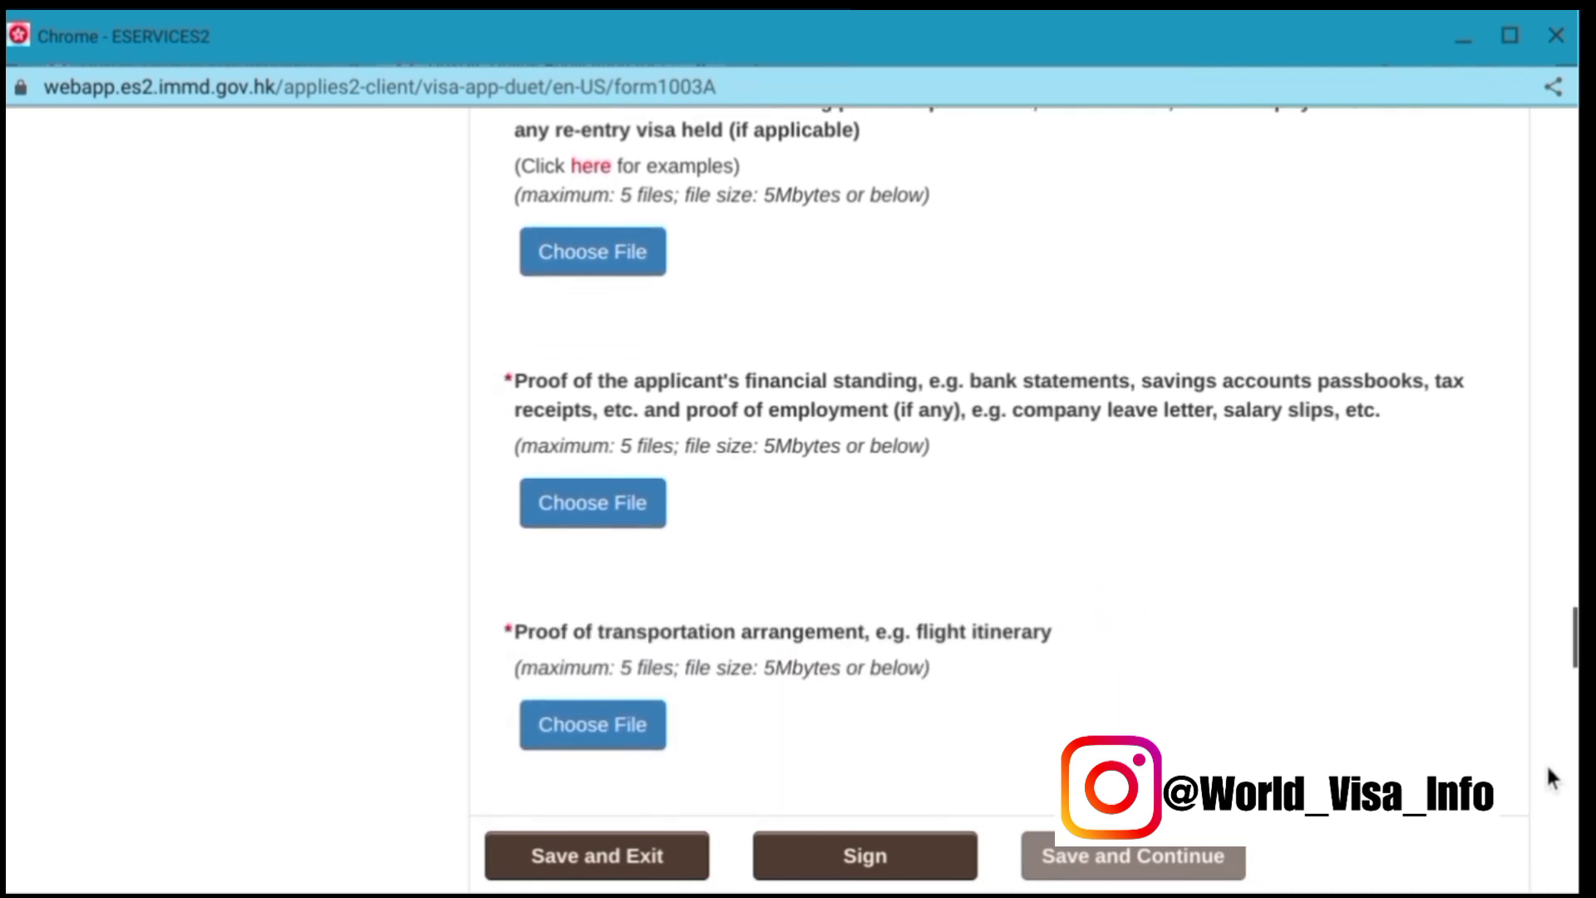
scroll(1550, 777, down, 1)
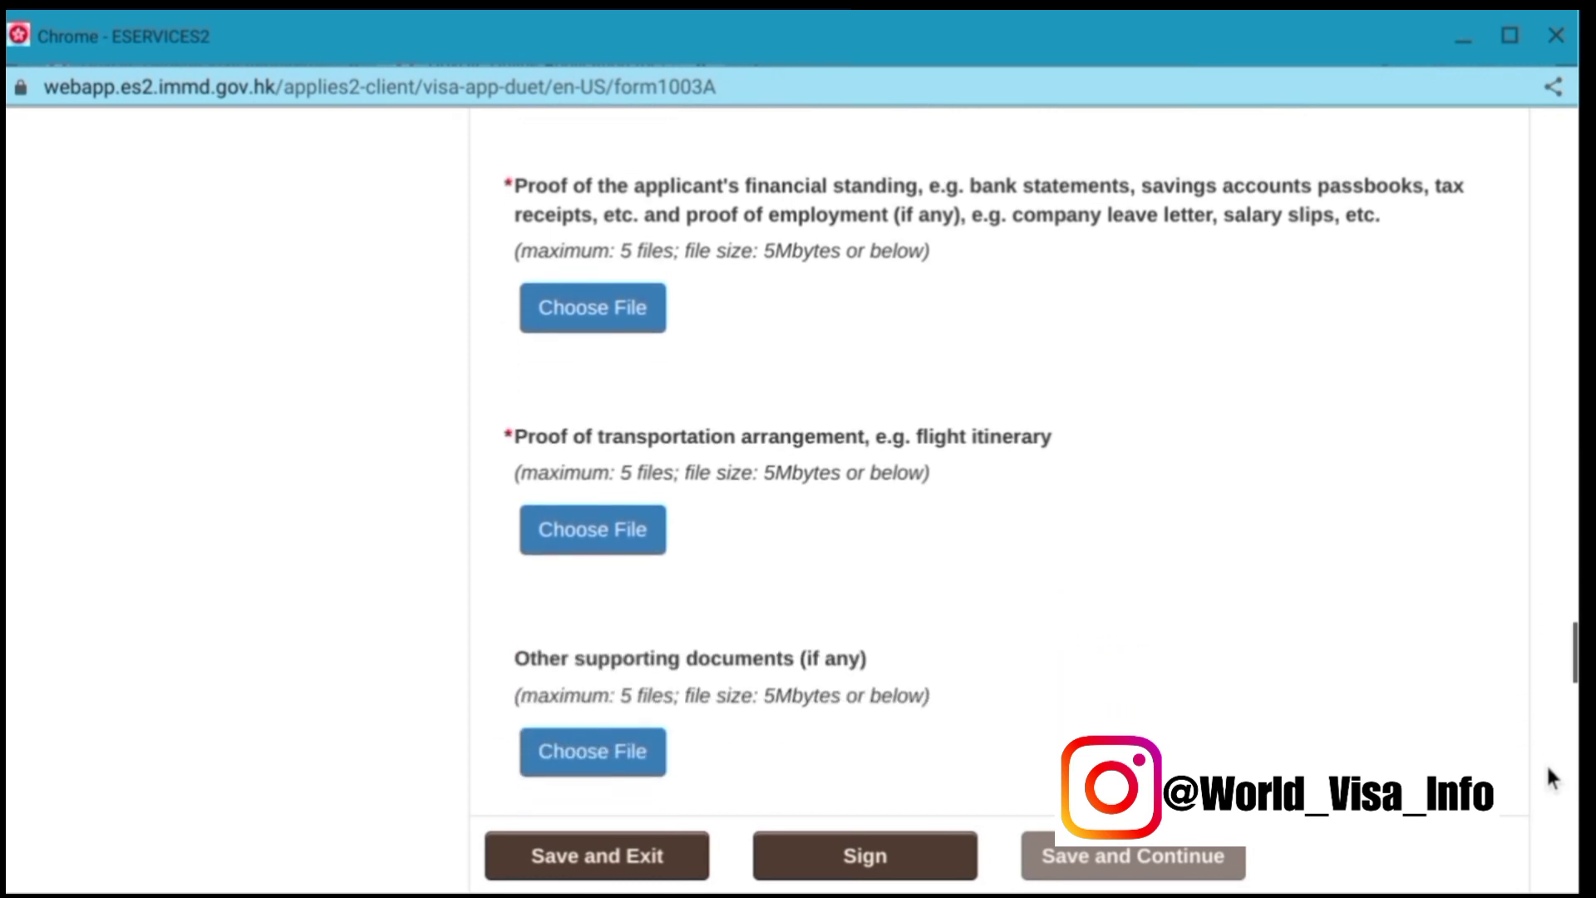
scroll(1550, 777, down, 1)
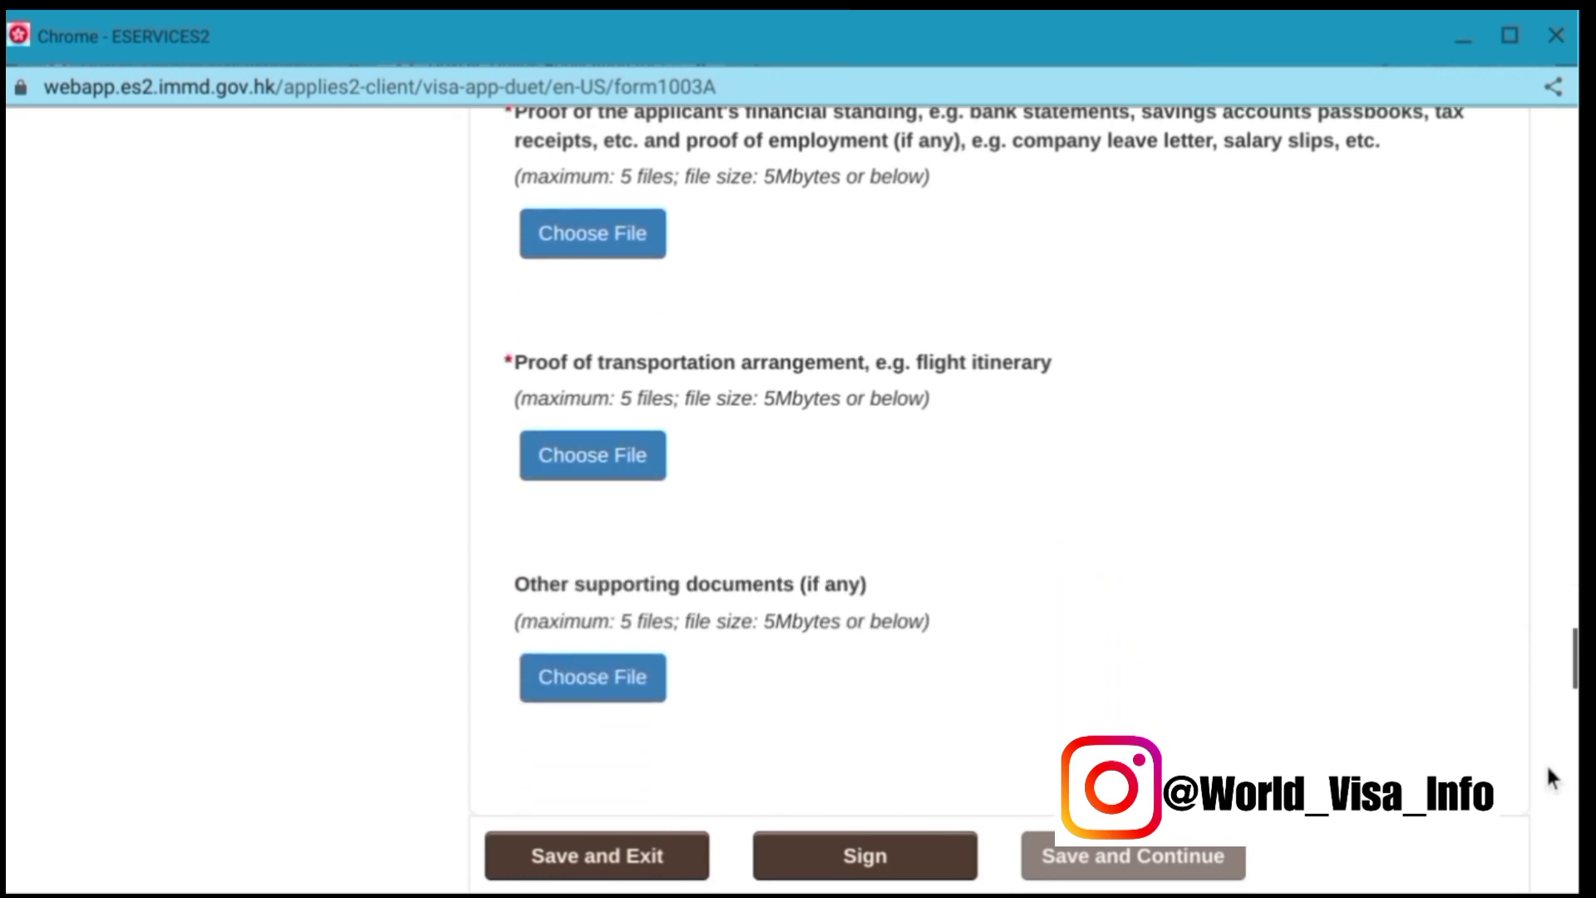
scroll(1550, 778, down, 1)
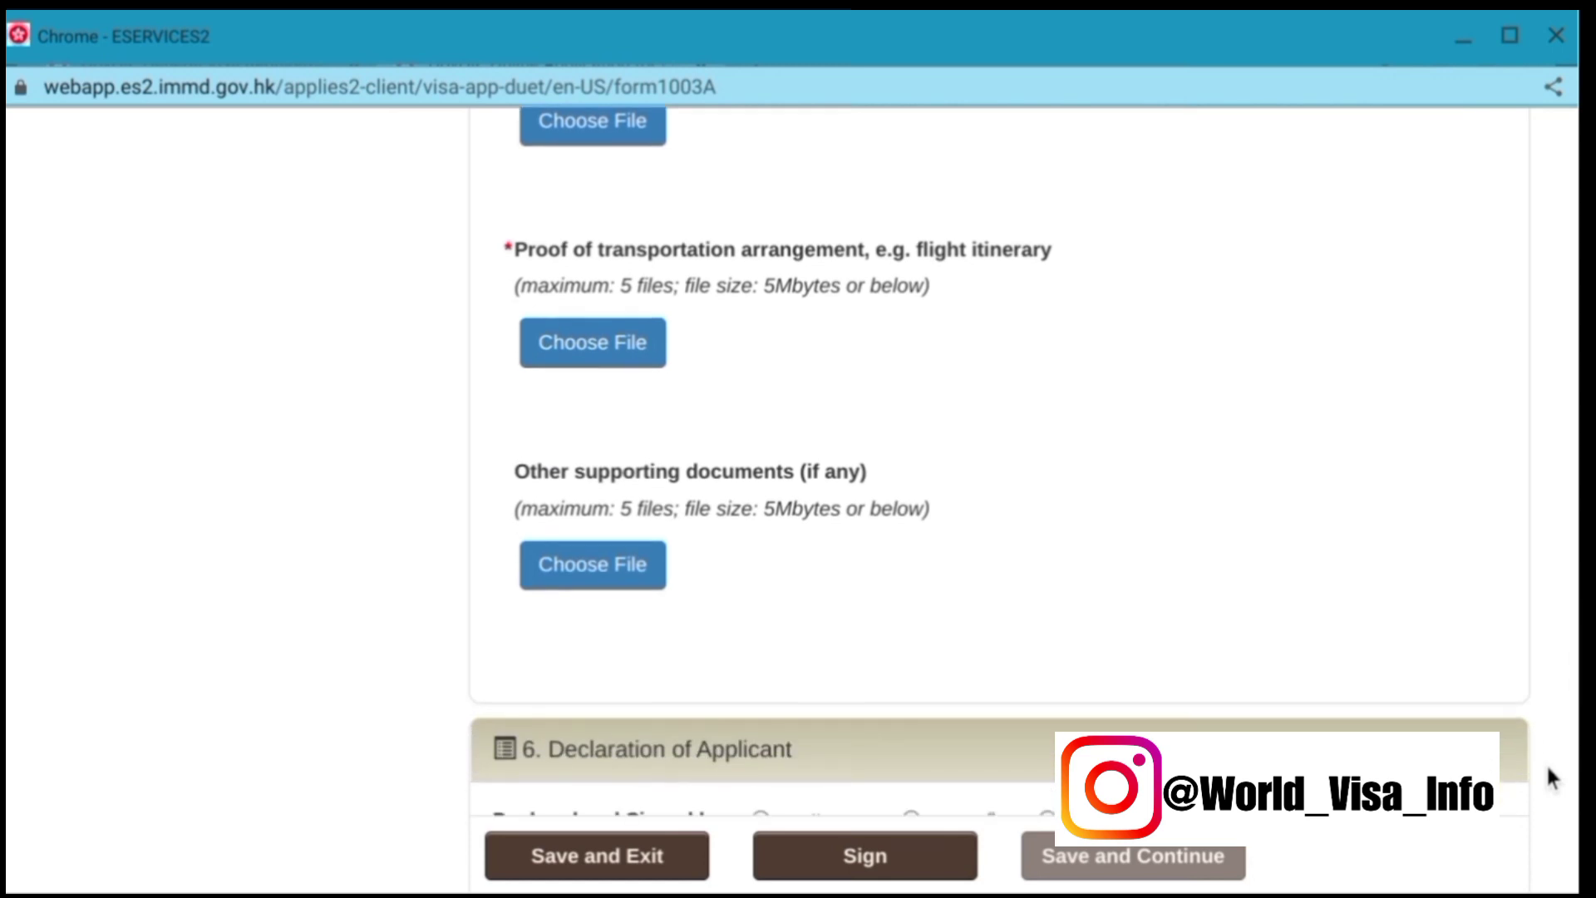
Read the Declaration of Applicant through its last clause and the signing options, and return to the proposed stay details.
scroll(1551, 777, down, 3)
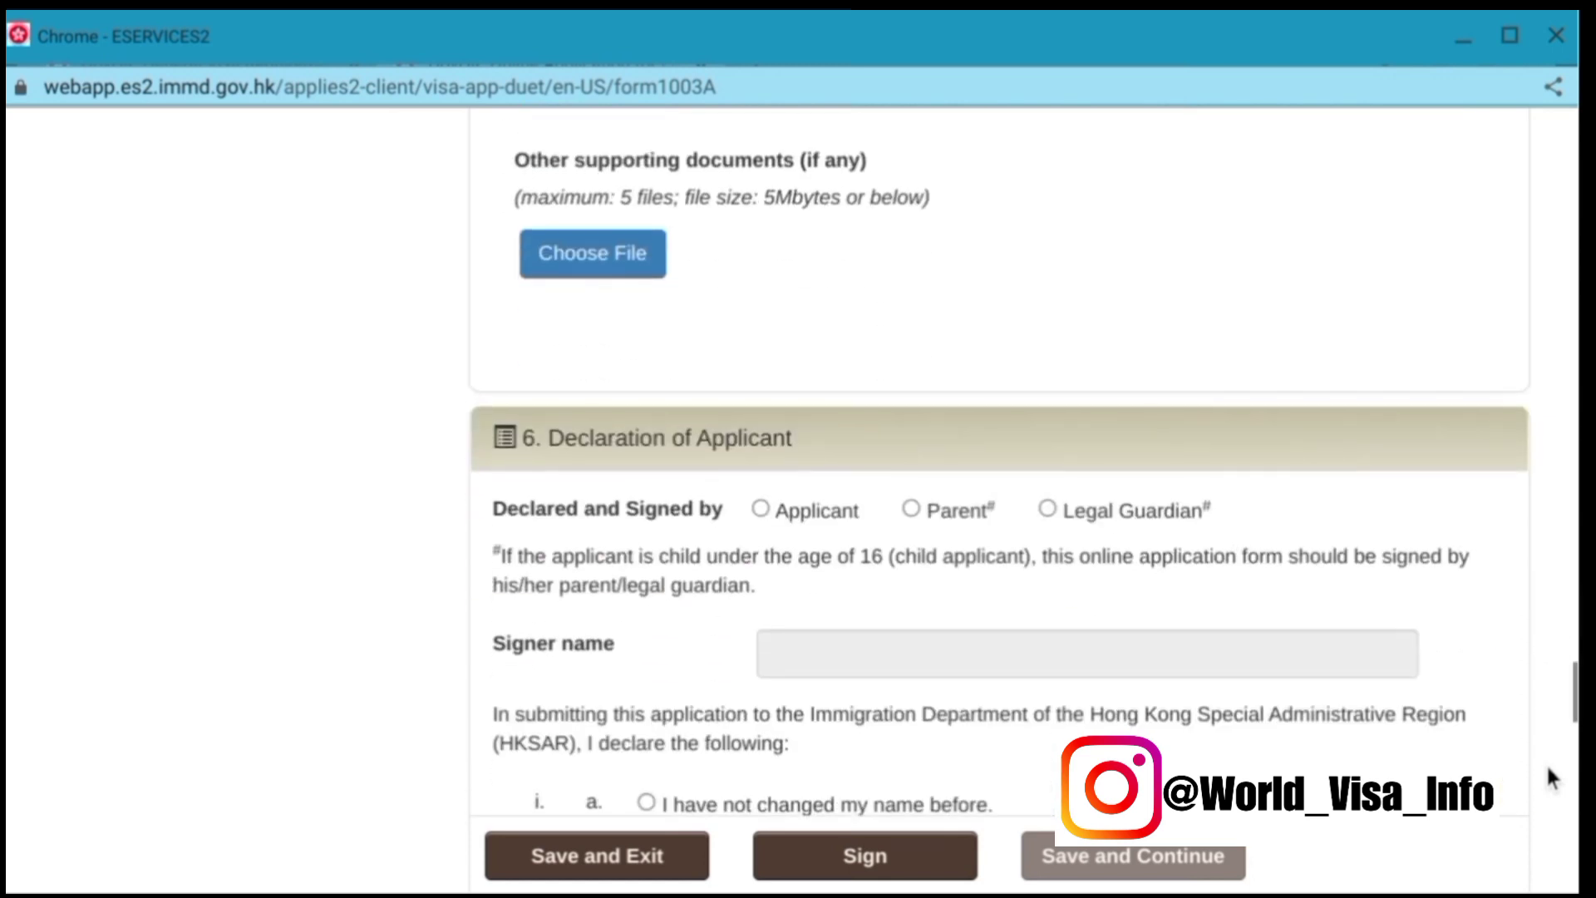
scroll(1550, 777, down, 1)
scroll(1550, 778, down, 2)
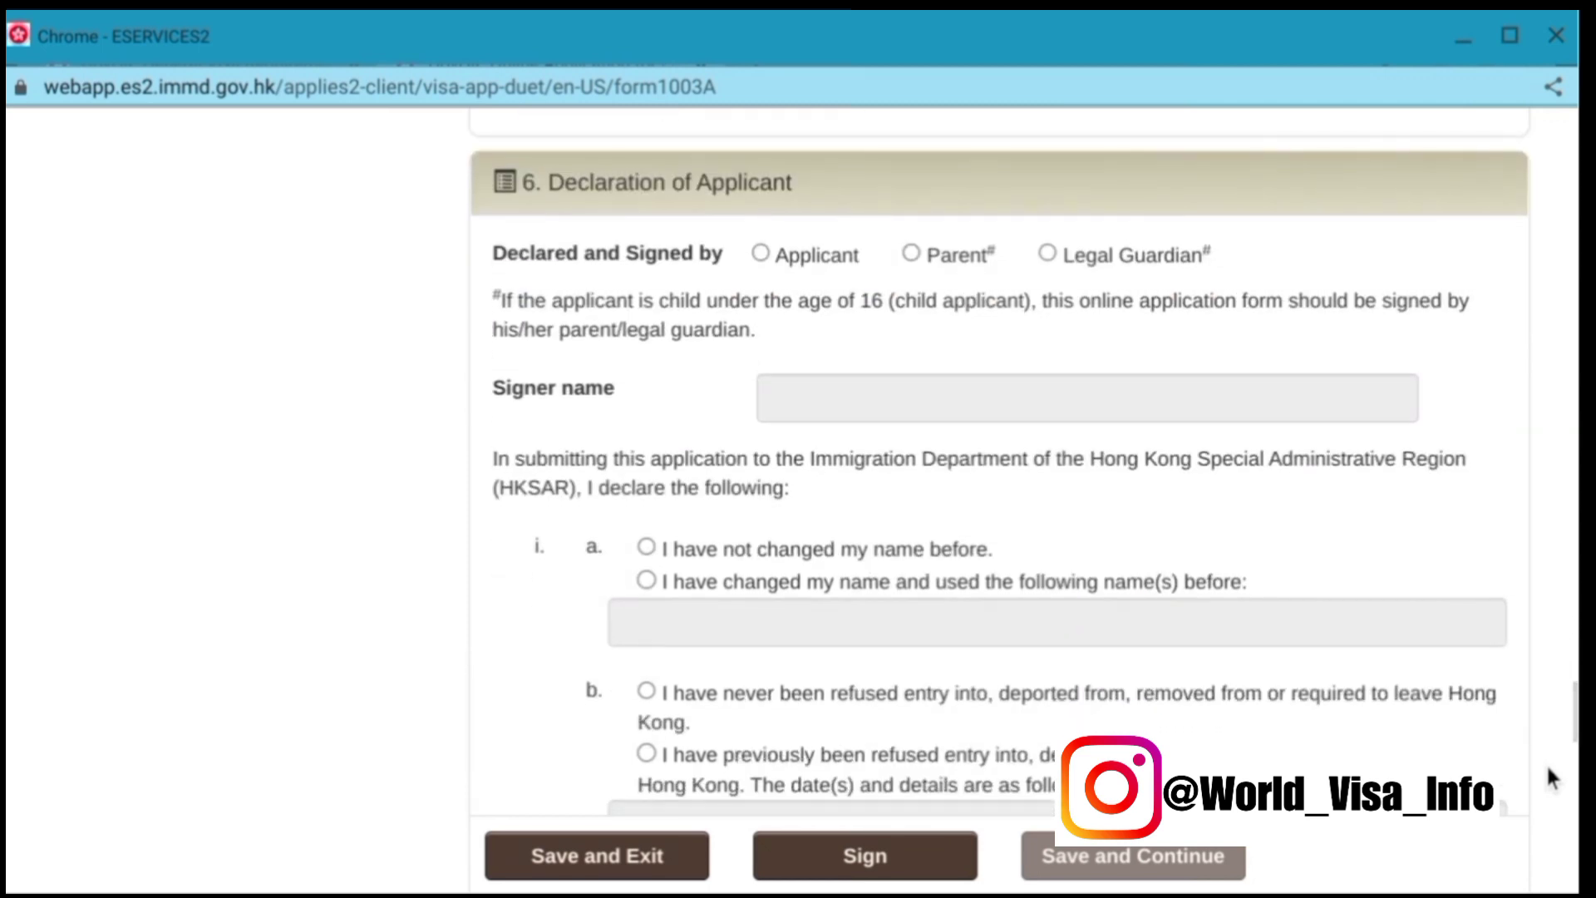
scroll(1550, 777, down, 1)
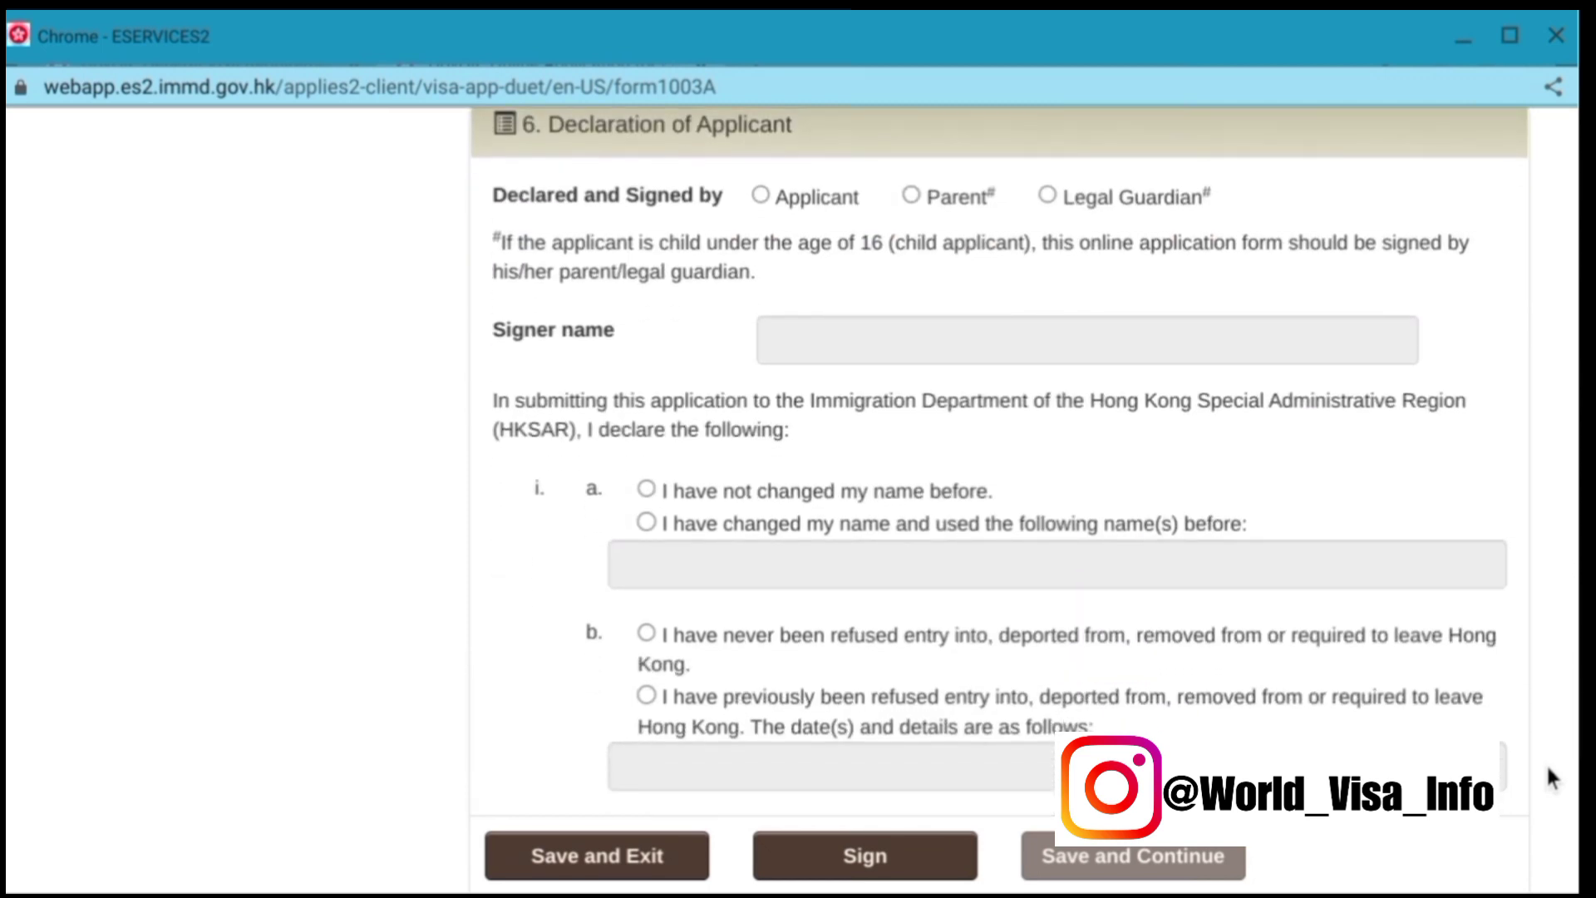
scroll(1550, 777, down, 3)
scroll(1550, 777, down, 15)
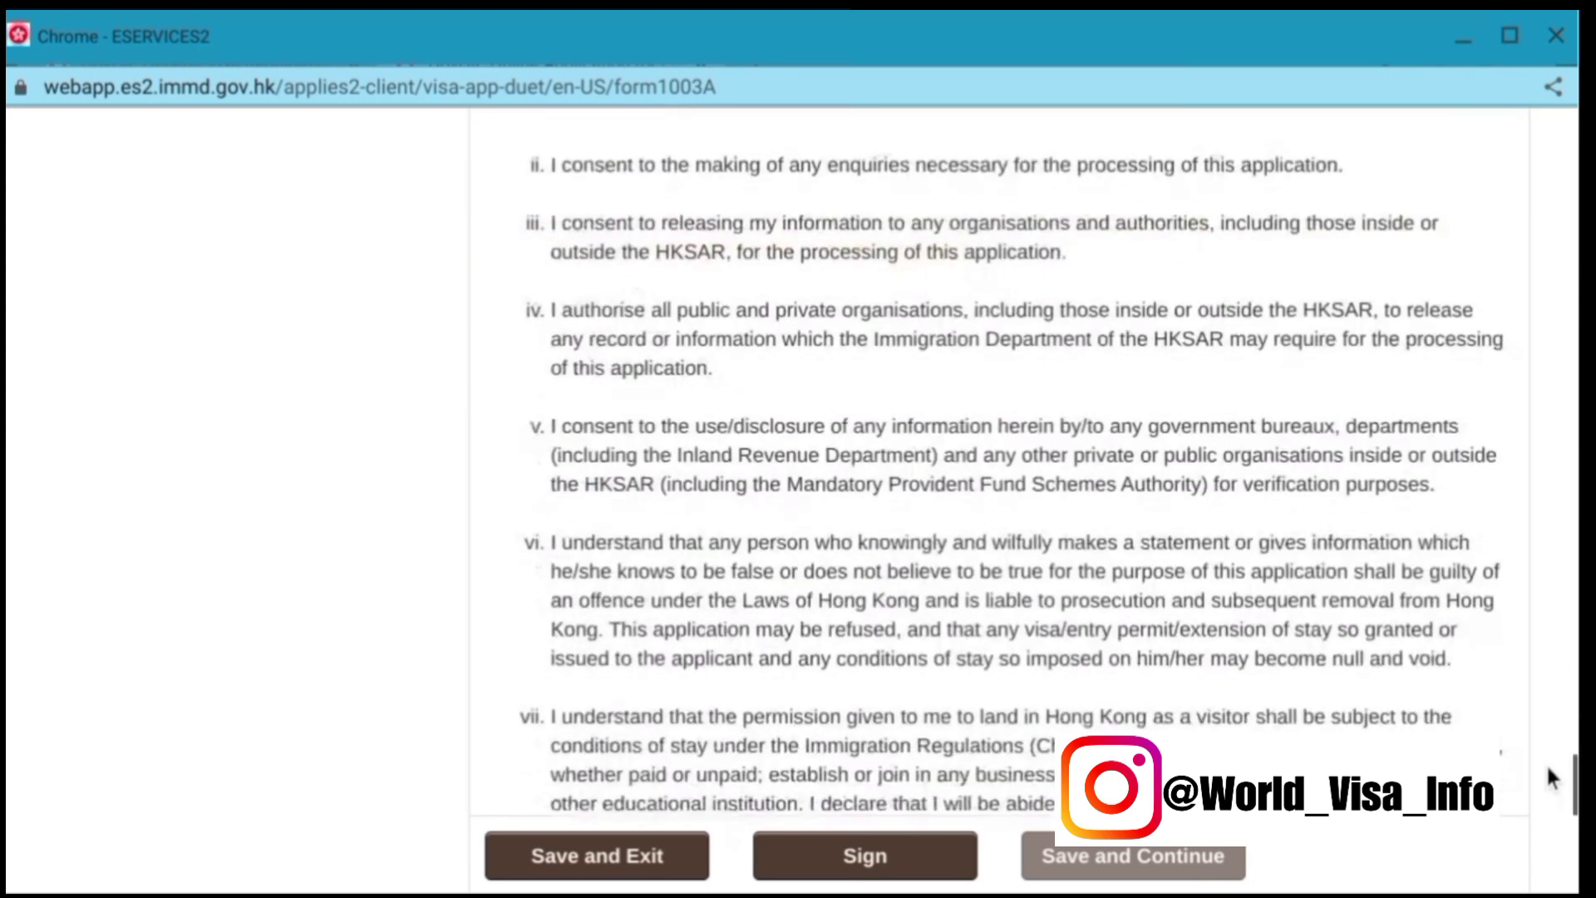
scroll(1551, 778, down, 5)
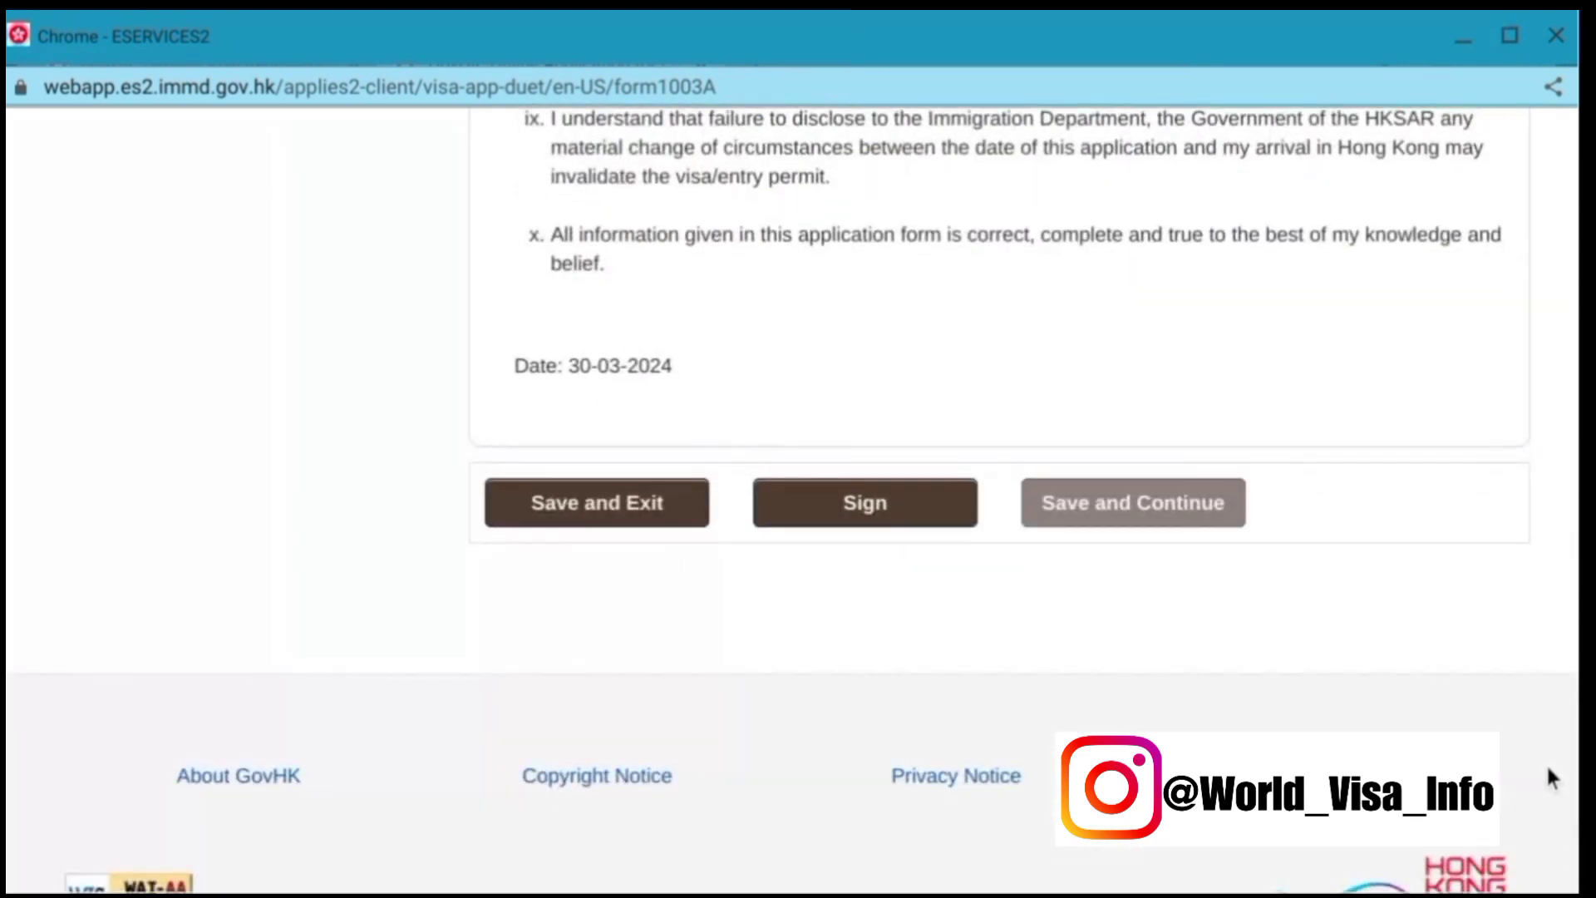
scroll(1550, 777, up, 20)
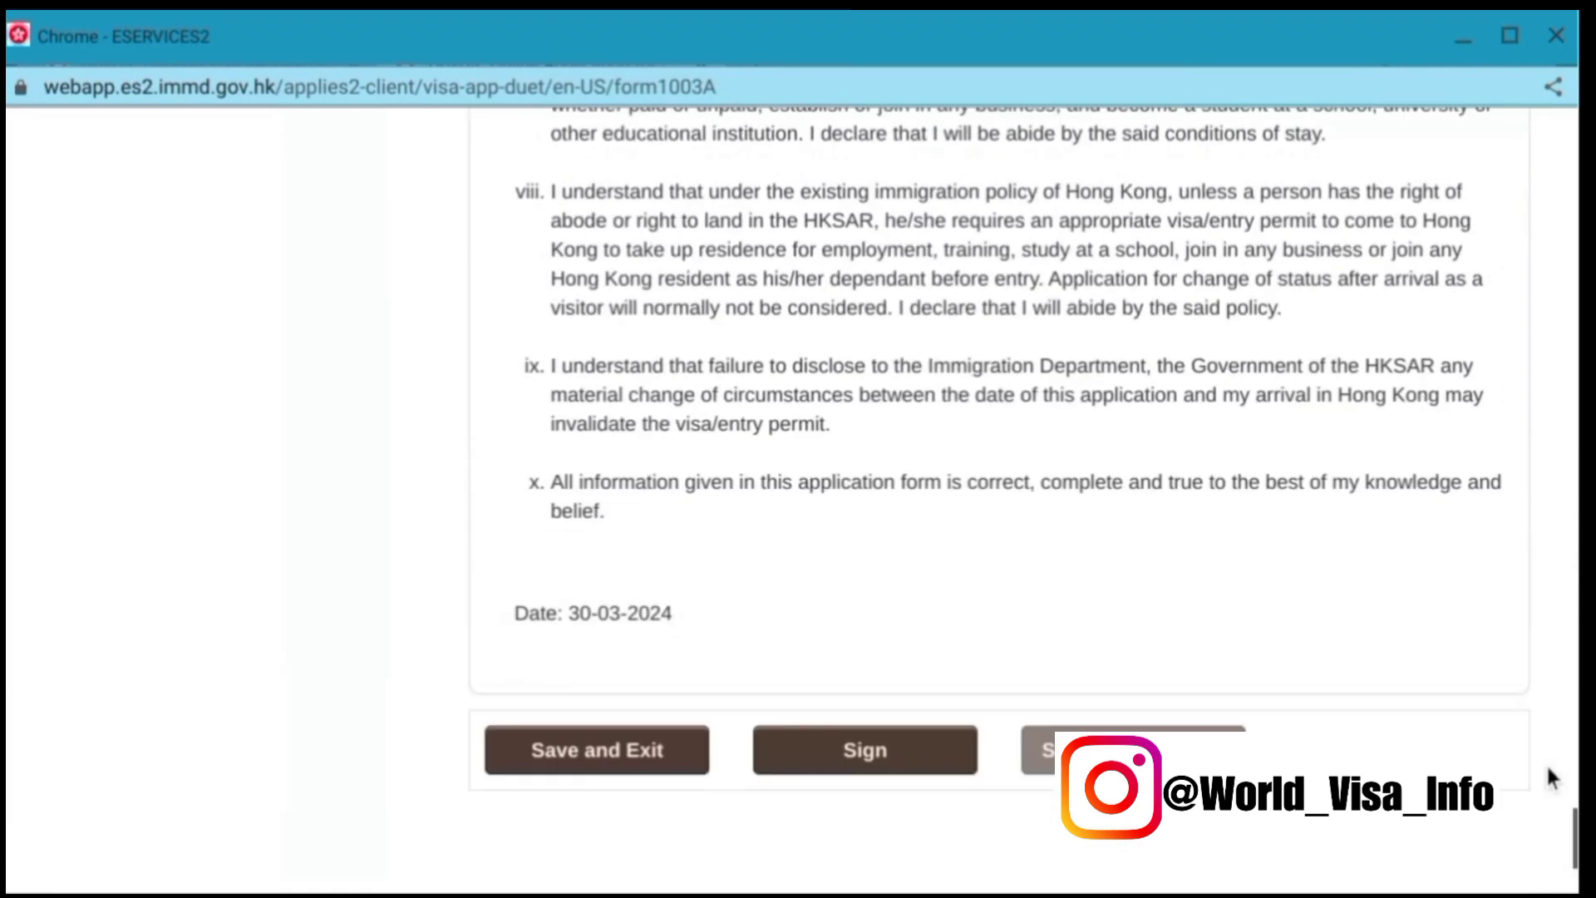
scroll(1550, 778, up, 20)
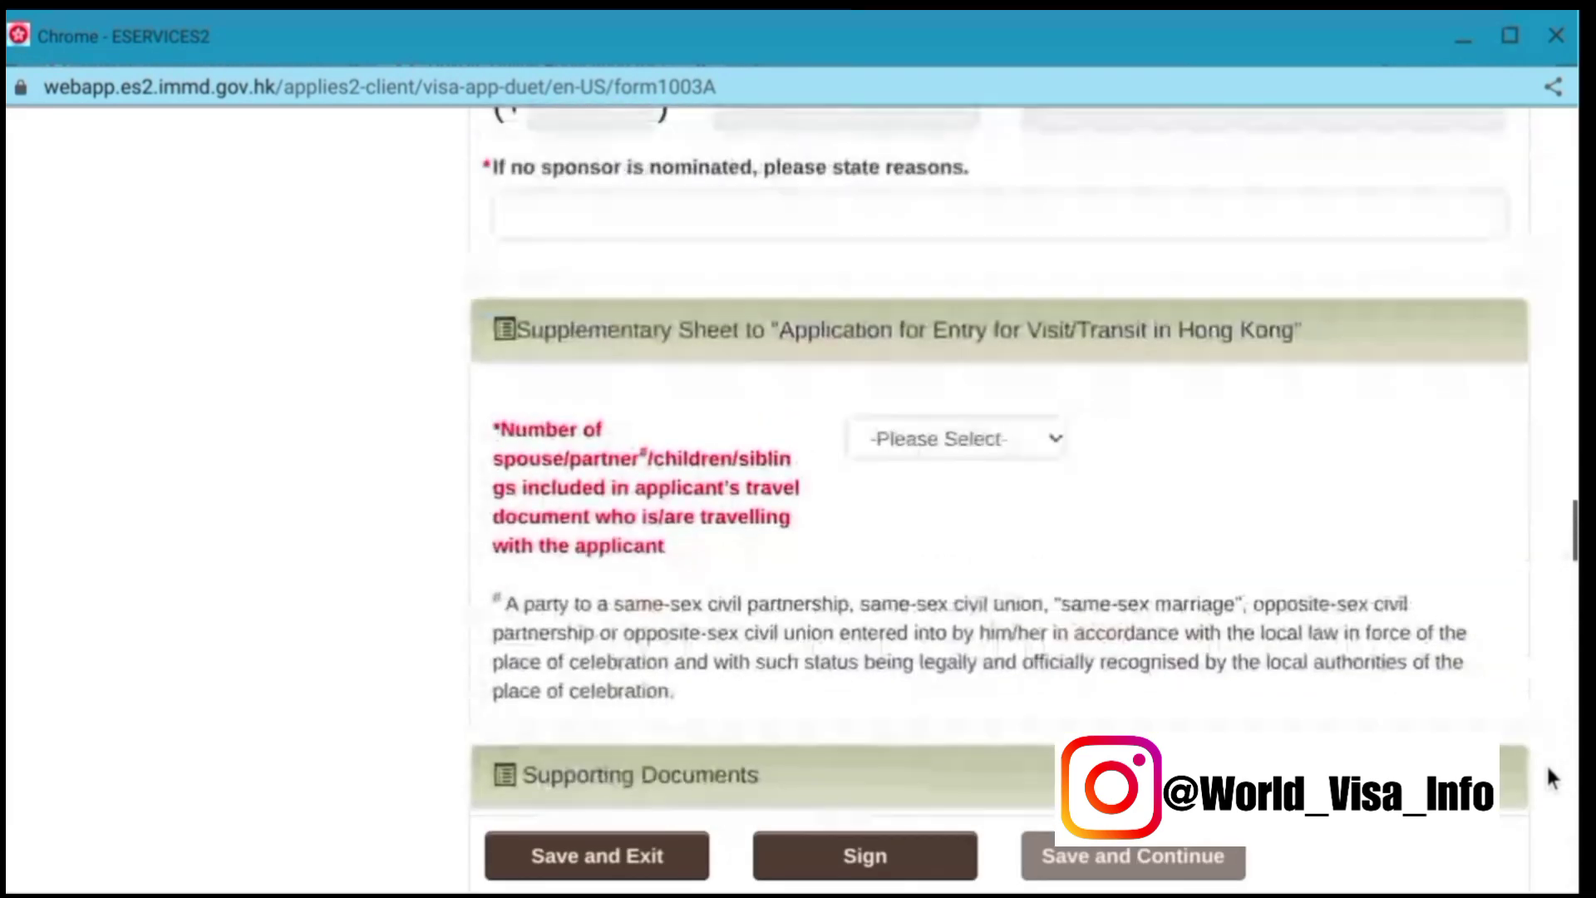
scroll(1550, 777, up, 1)
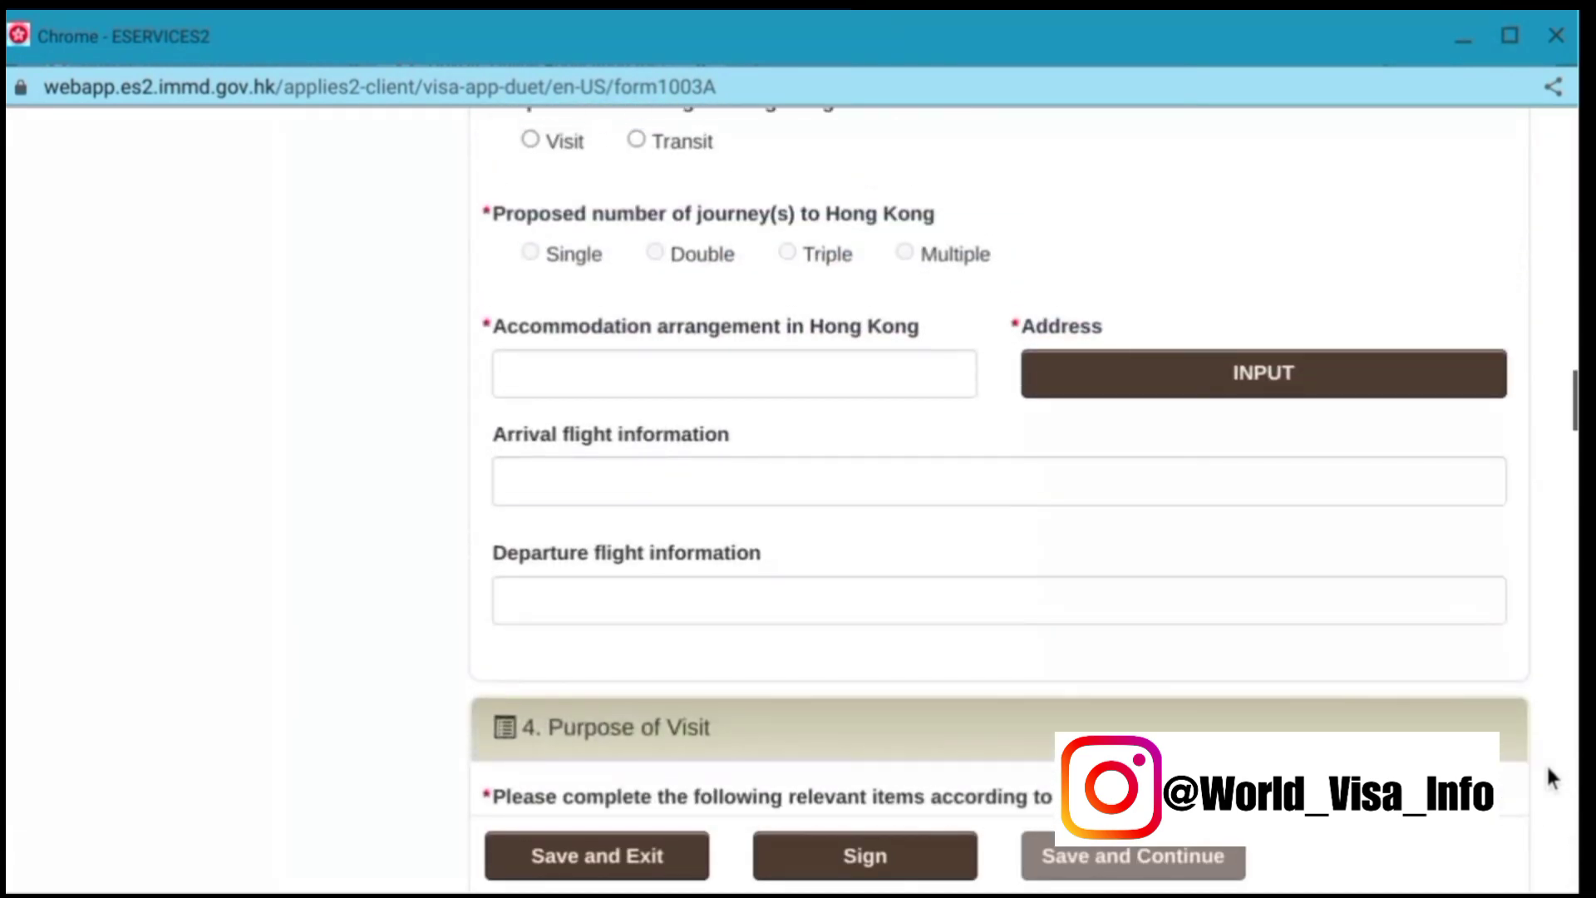